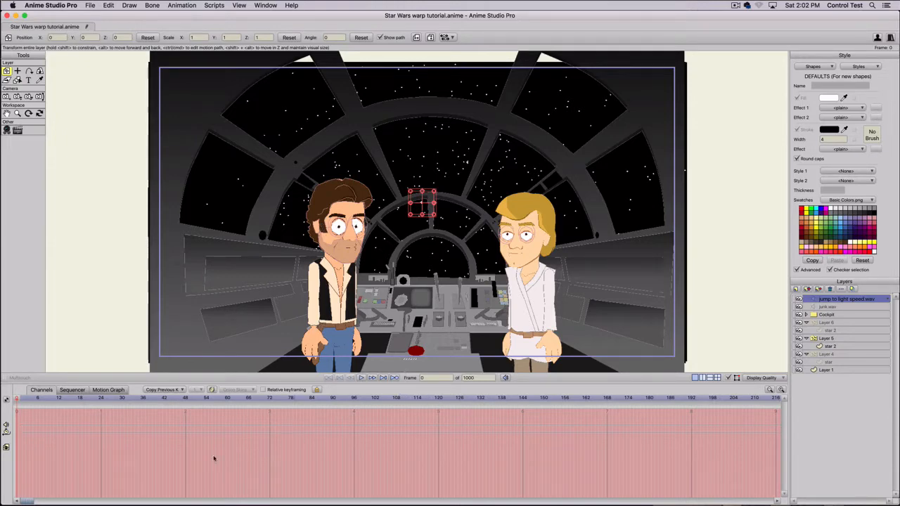
# - Scrub the finished cockpit scene's timeline to frame 901 to review the star field and the jump to light speed
pyautogui.hscroll(1, 96, 498)
pyautogui.moveTo(97, 498); pyautogui.dragTo(439, 502)
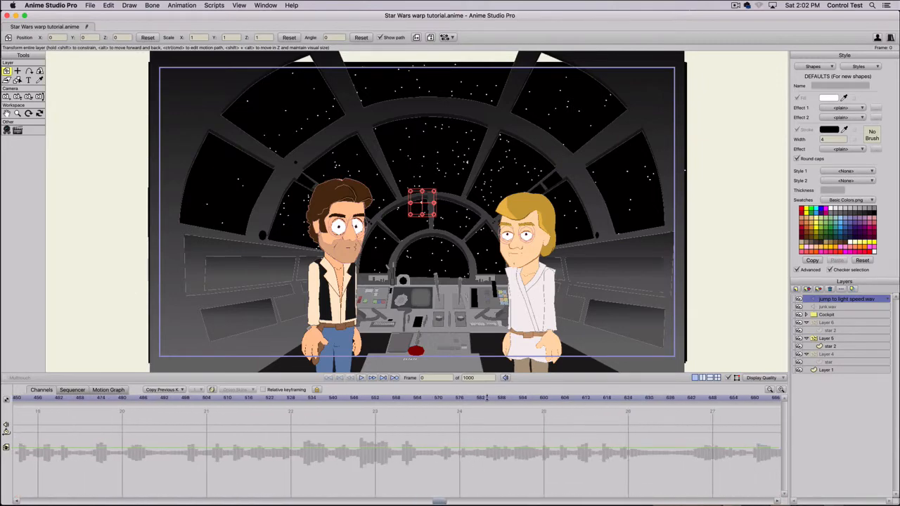
pyautogui.click(487, 399)
pyautogui.moveTo(536, 399); pyautogui.dragTo(645, 399)
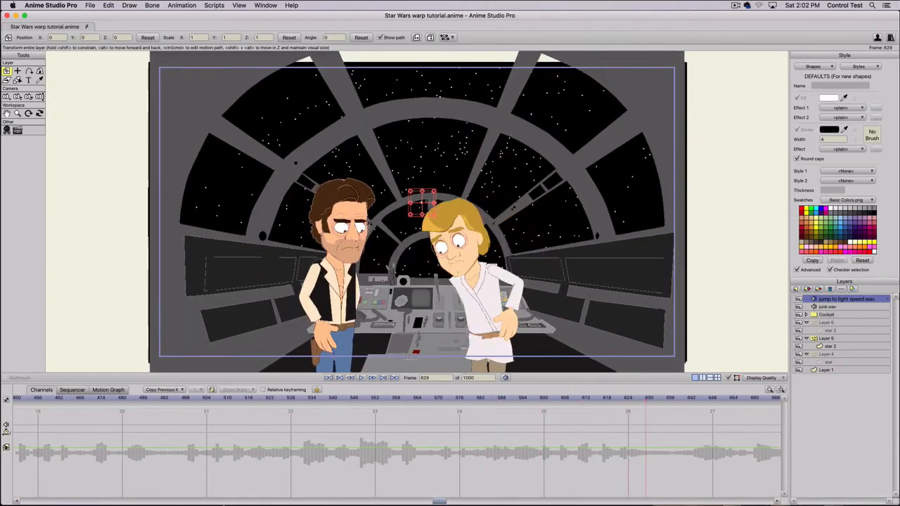
pyautogui.moveTo(441, 503); pyautogui.dragTo(675, 493)
pyautogui.click(477, 399)
pyautogui.click(540, 400)
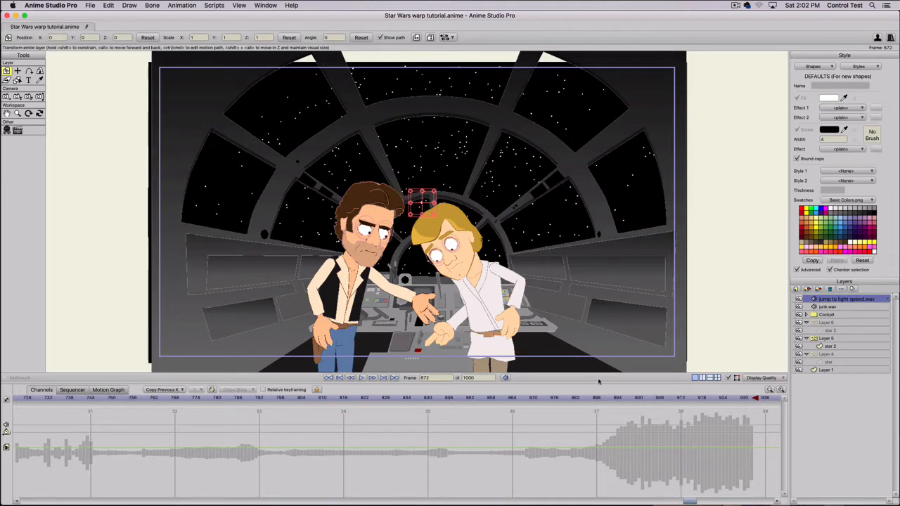
pyautogui.click(596, 399)
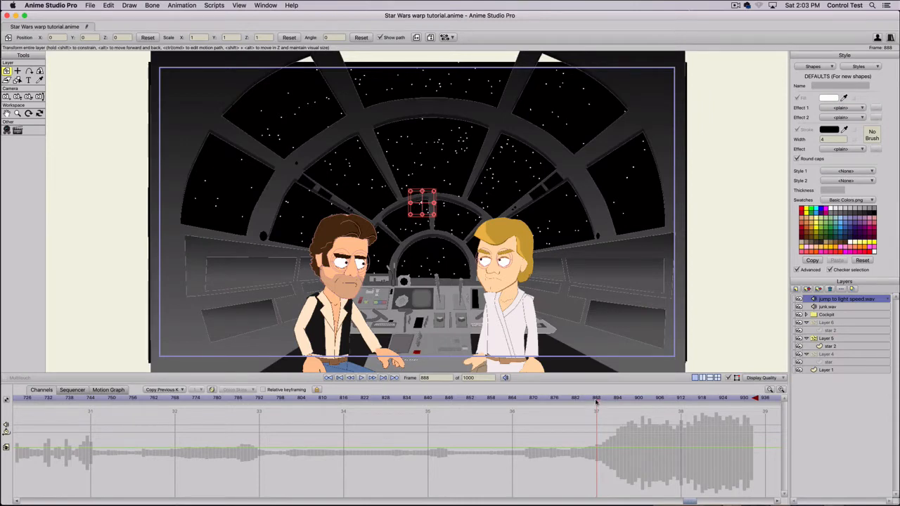
pyautogui.moveTo(598, 400); pyautogui.dragTo(672, 401)
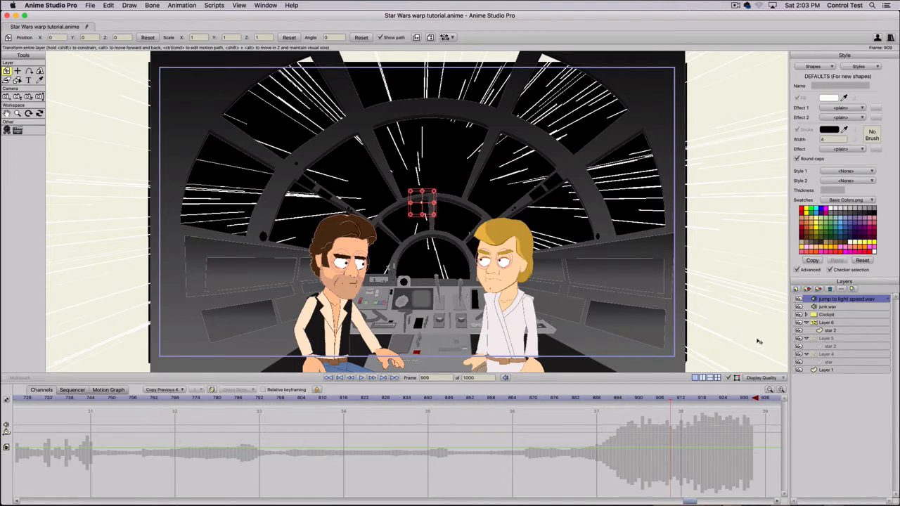
pyautogui.click(706, 401)
pyautogui.click(642, 399)
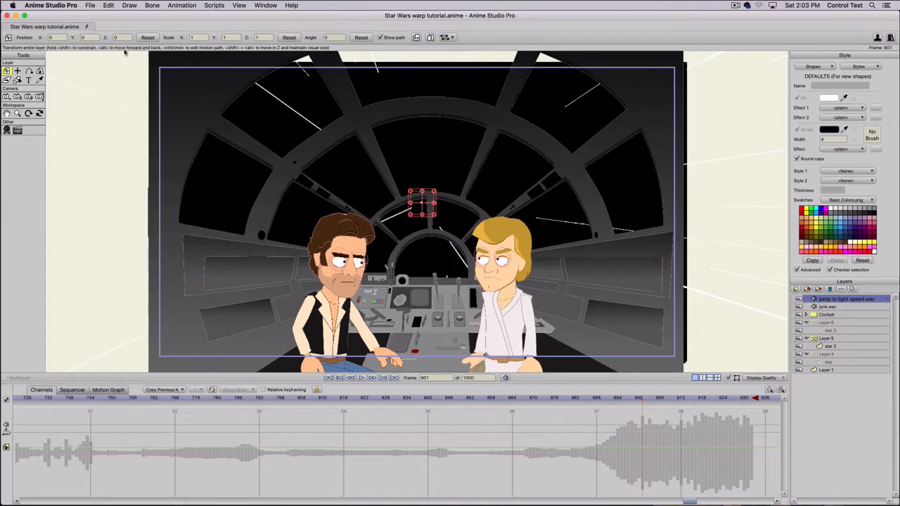
# - Create a new document and draw a black-filled rectangle covering the whole frame as the space background
pyautogui.click(92, 5)
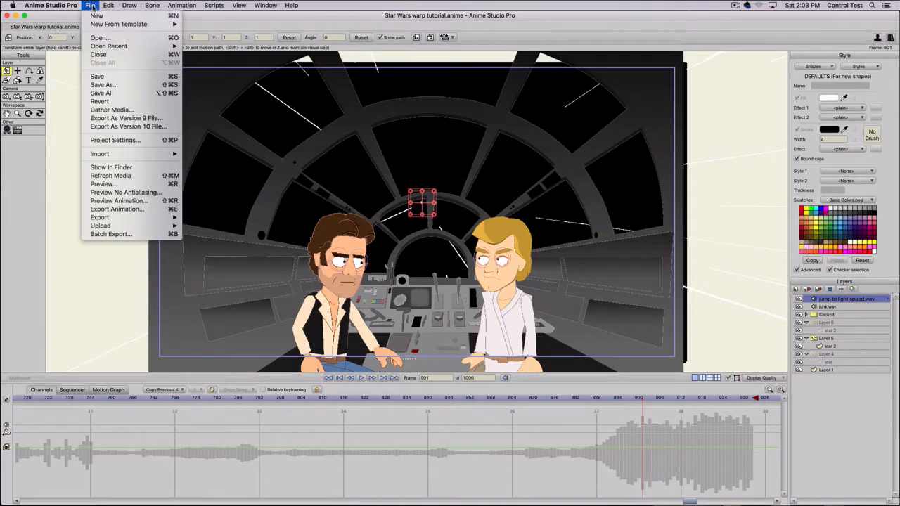
pyautogui.click(95, 15)
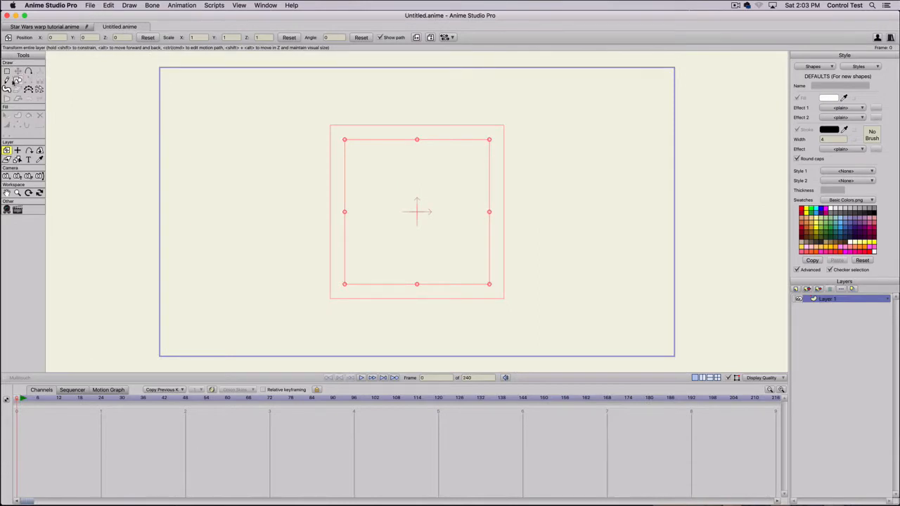
pyautogui.click(17, 80)
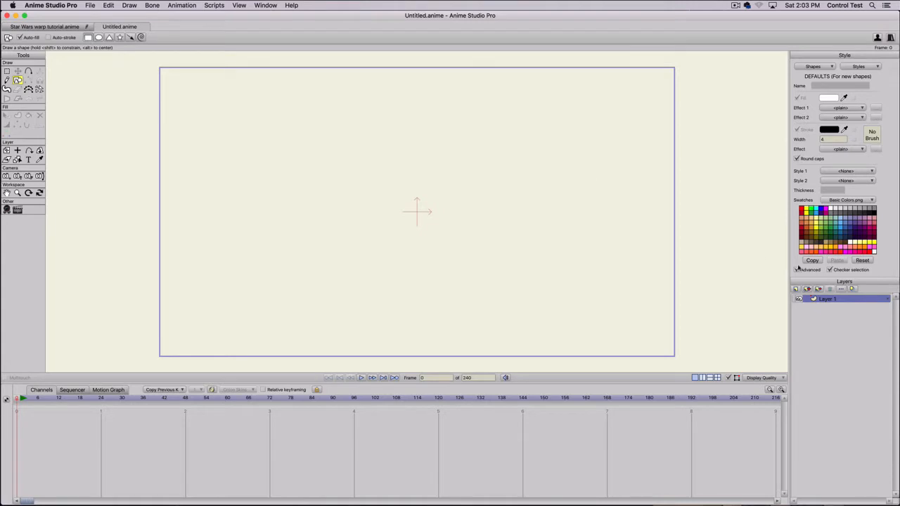
pyautogui.moveTo(155, 65)
pyautogui.mouseDown()
pyautogui.moveTo(376, 245)
pyautogui.moveTo(641, 331)
pyautogui.moveTo(677, 360)
pyautogui.mouseUp()
pyautogui.press('q')
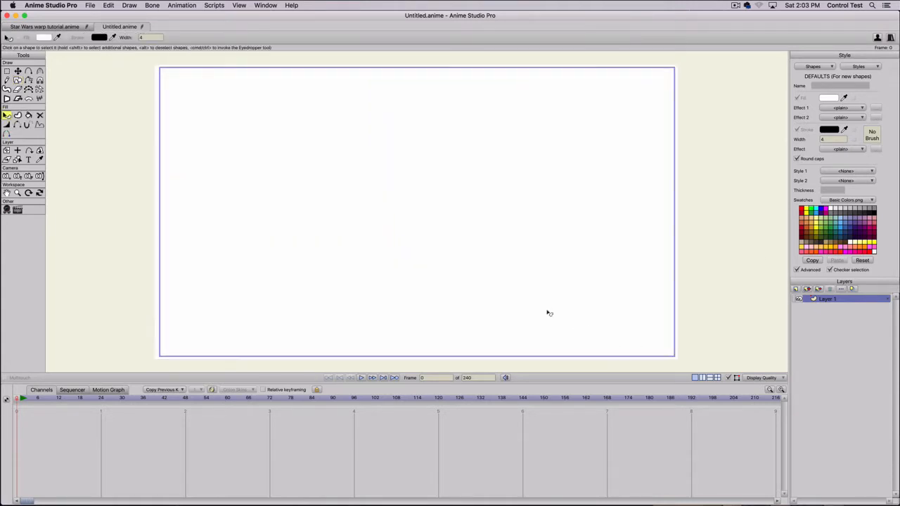
pyautogui.click(547, 312)
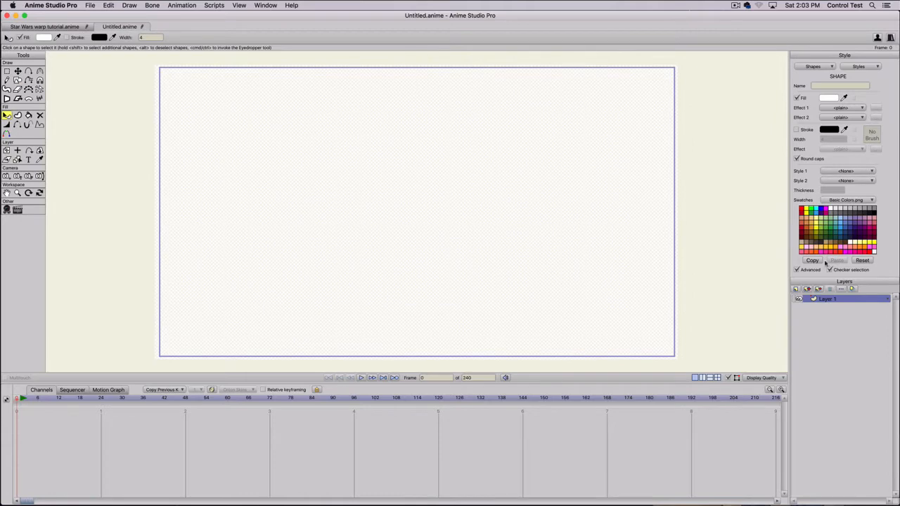
pyautogui.click(873, 213)
# - Add a vector layer named star above the black background
pyautogui.click(796, 289)
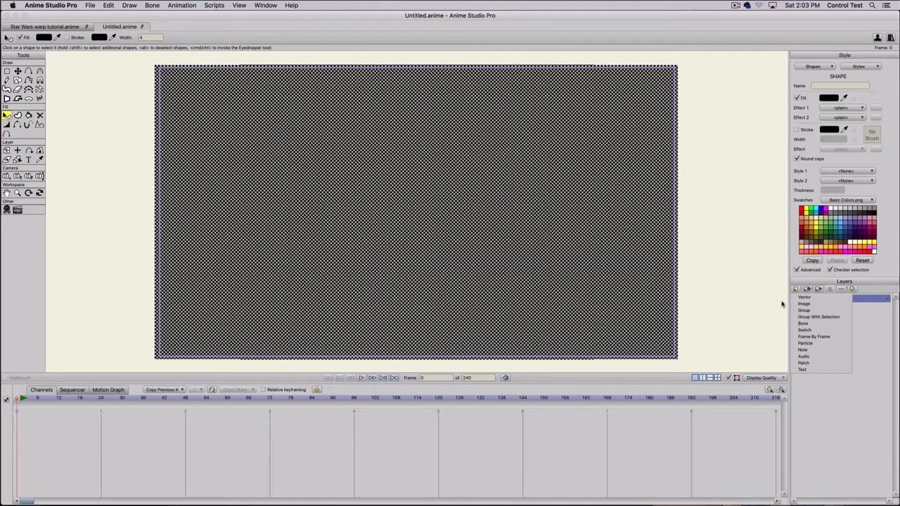
pyautogui.click(809, 299)
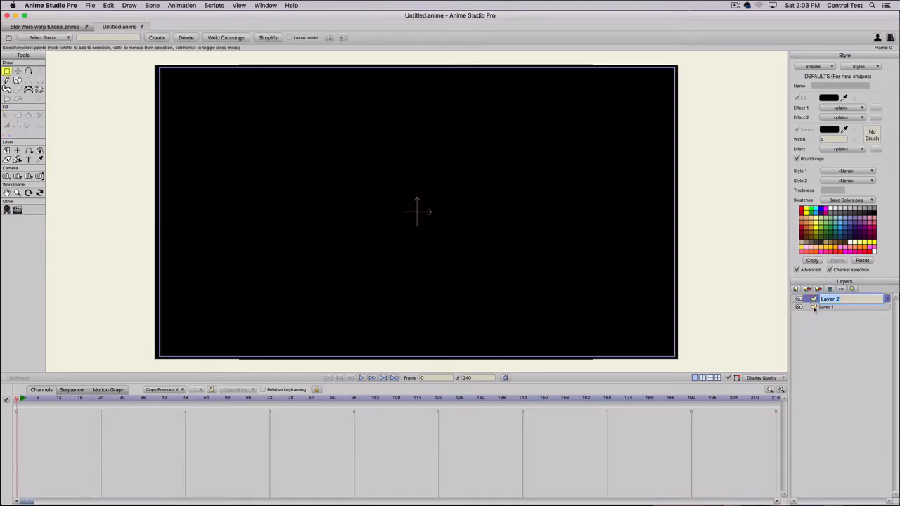
pyautogui.write('star')
pyautogui.press('Return')
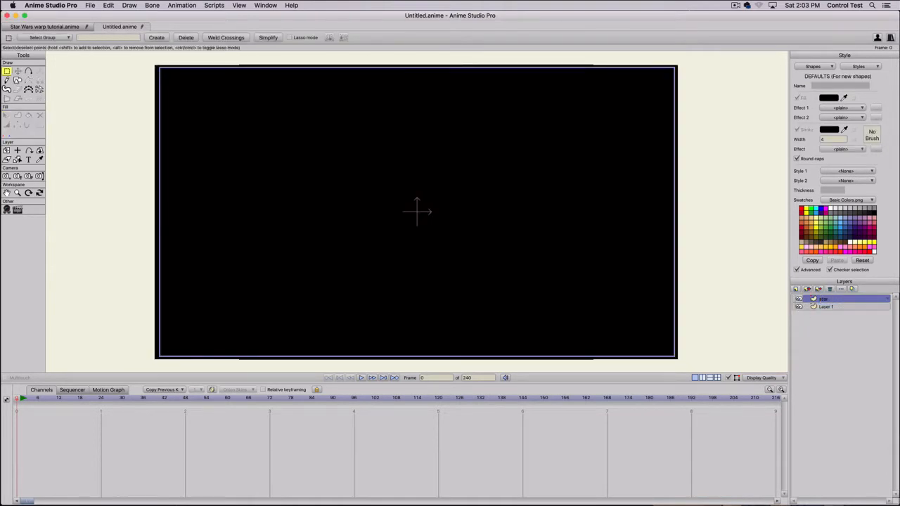
# - Draw a single small white dot near the centre of the star layer with the Freehand tool
pyautogui.click(7, 80)
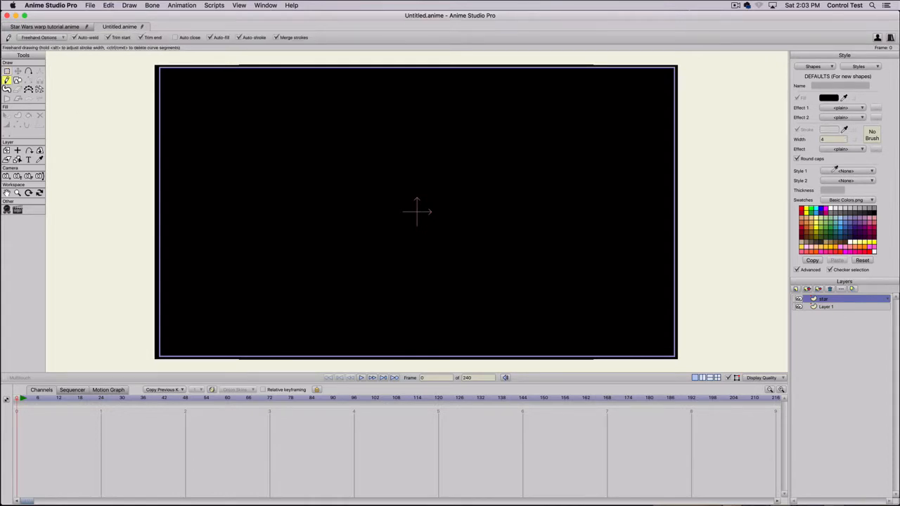
pyautogui.click(834, 207)
pyautogui.click(399, 197)
pyautogui.press('super+z')
pyautogui.click(396, 195)
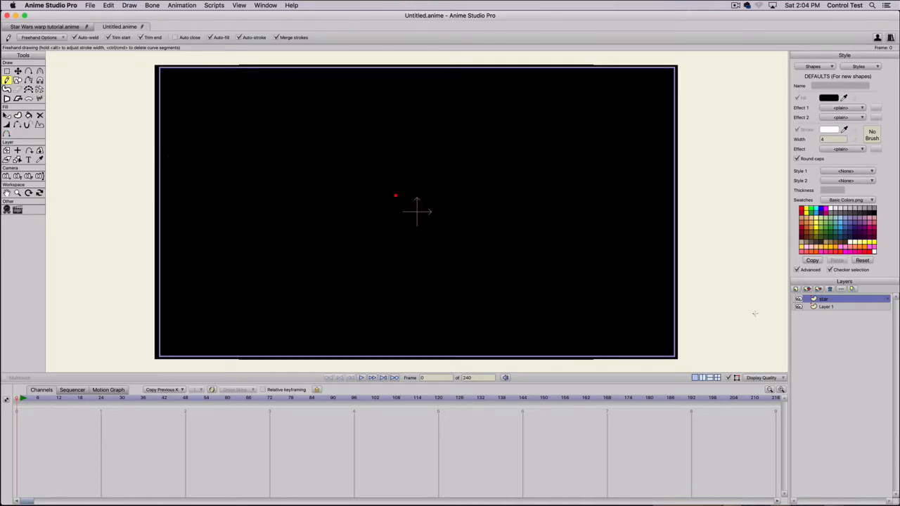
# - Add a particle layer named star field and nest the star layer inside it
pyautogui.click(796, 289)
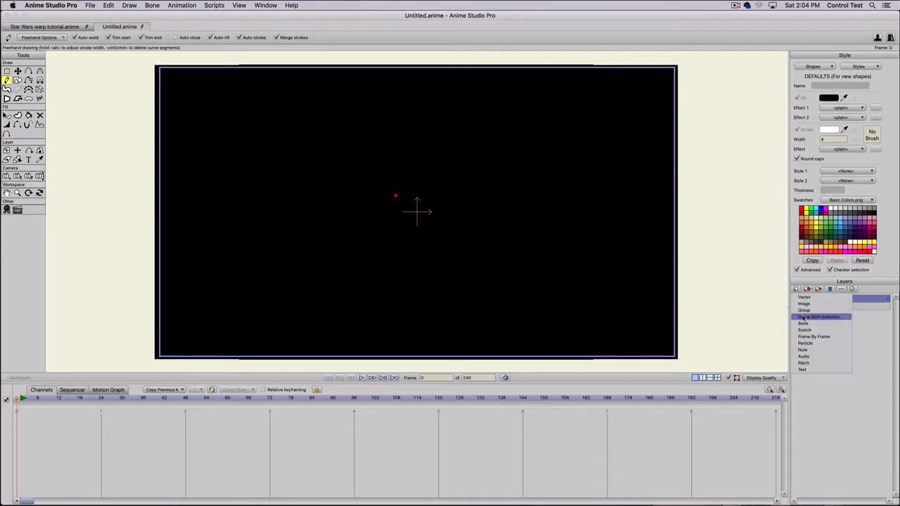
pyautogui.click(805, 344)
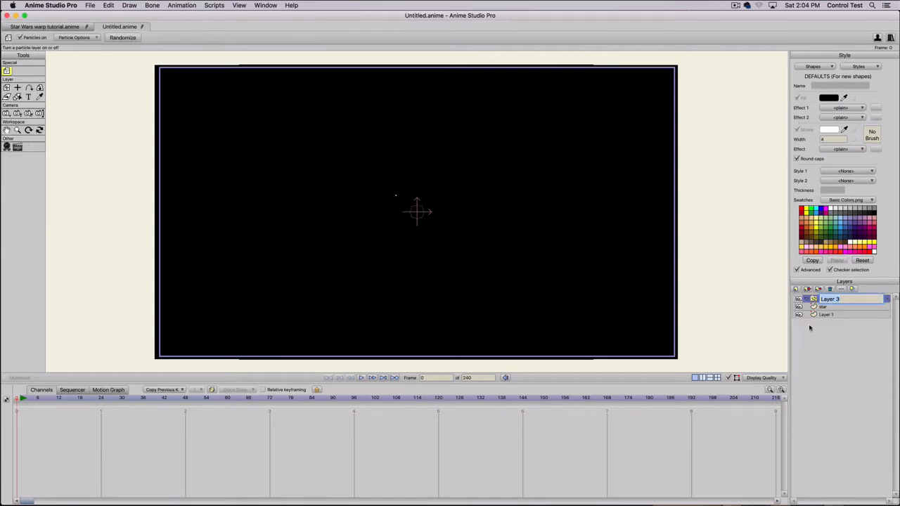
pyautogui.write('star field')
pyautogui.press('Return')
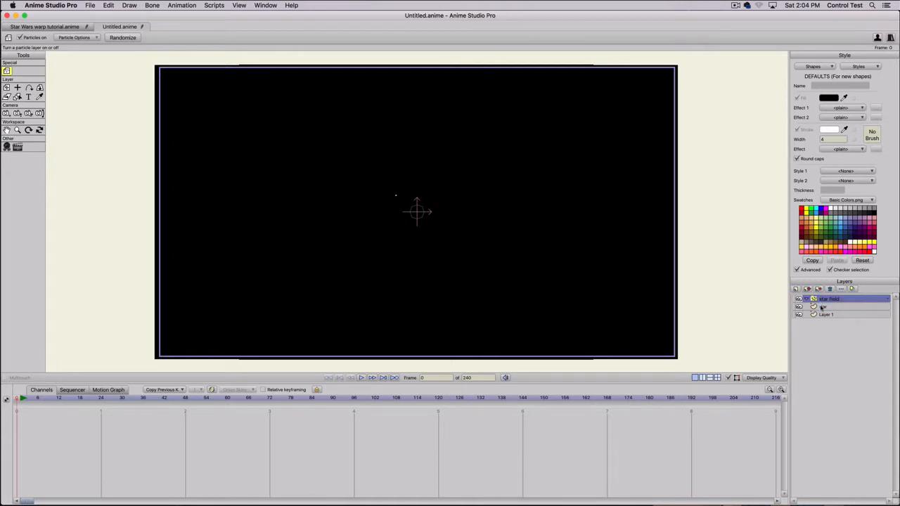
pyautogui.moveTo(821, 308); pyautogui.dragTo(821, 302)
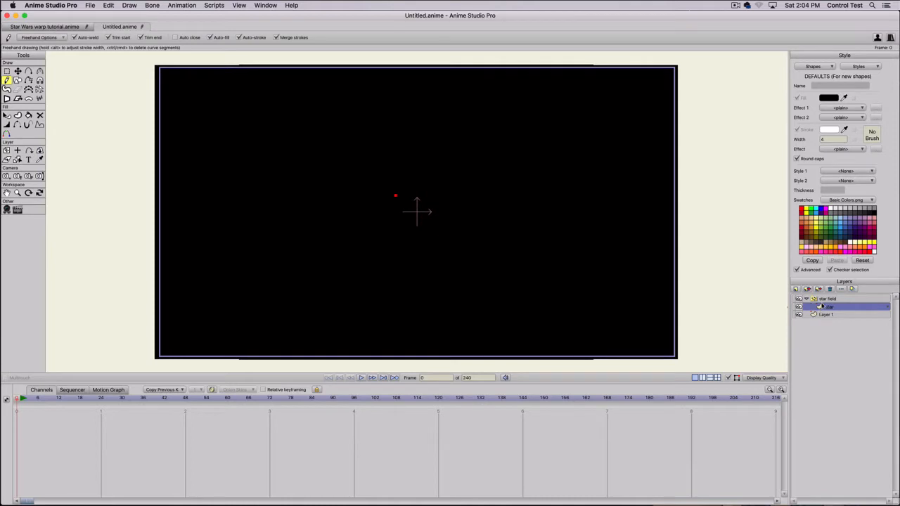
# - Preview the star field layer's default particle motion and return to frame 0
pyautogui.click(824, 299)
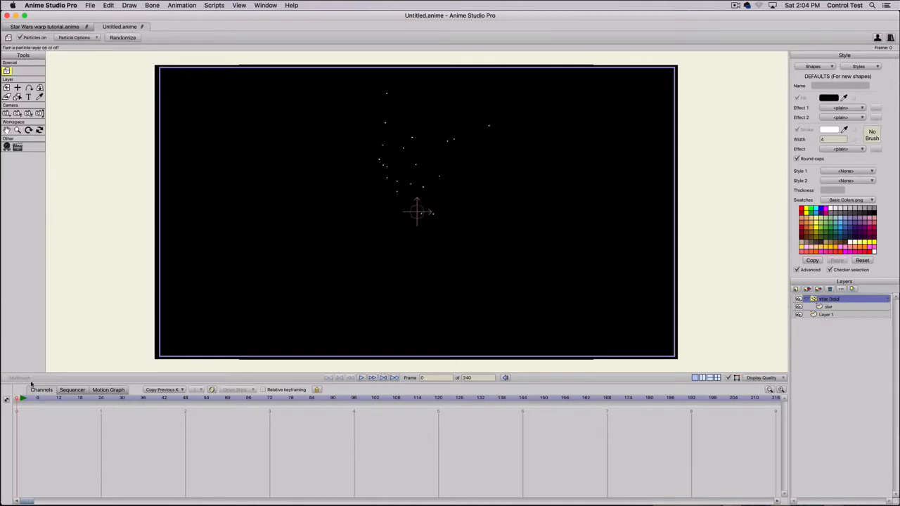
pyautogui.press('space')
pyautogui.moveTo(52, 402); pyautogui.dragTo(5, 400)
# - Set the star field particles' velocity, velocity spread, direction, acceleration, spread and rate to 0
pyautogui.click(75, 37)
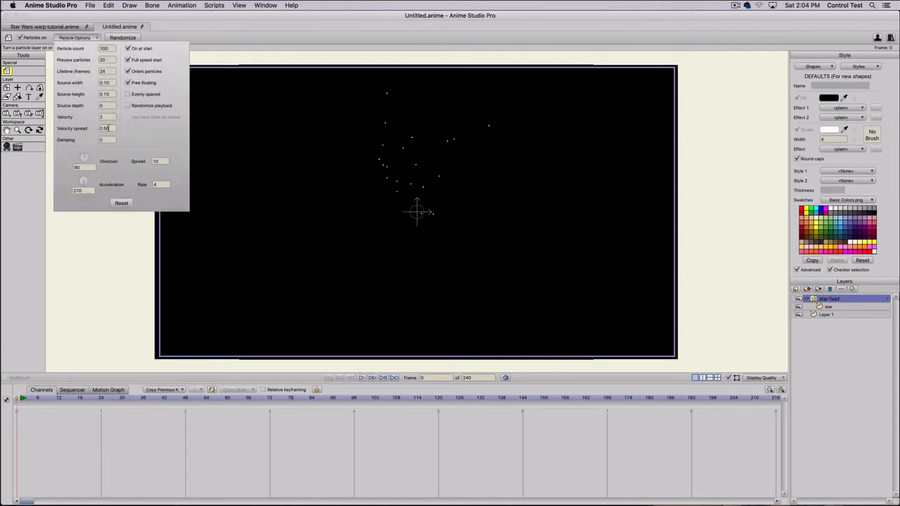
pyautogui.moveTo(109, 128); pyautogui.dragTo(90, 129)
pyautogui.write('0')
pyautogui.click(100, 140)
pyautogui.moveTo(108, 118); pyautogui.dragTo(69, 119)
pyautogui.write('0')
pyautogui.write('0')
pyautogui.moveTo(83, 167); pyautogui.dragTo(34, 190)
pyautogui.write('0')
pyautogui.write('0')
pyautogui.moveTo(167, 186); pyautogui.dragTo(136, 161)
pyautogui.write('0')
# - Set the star field's particle count and preview particles to 1000
pyautogui.moveTo(113, 48); pyautogui.dragTo(97, 48)
pyautogui.press('BackSpace')
pyautogui.press('Tab')
# - Enlarge the particle source to a width of about 5.76 and a height of about 2.62 so stars fill the frame
pyautogui.click(106, 105)
pyautogui.click(108, 83)
pyautogui.scroll(20, 108, 83)
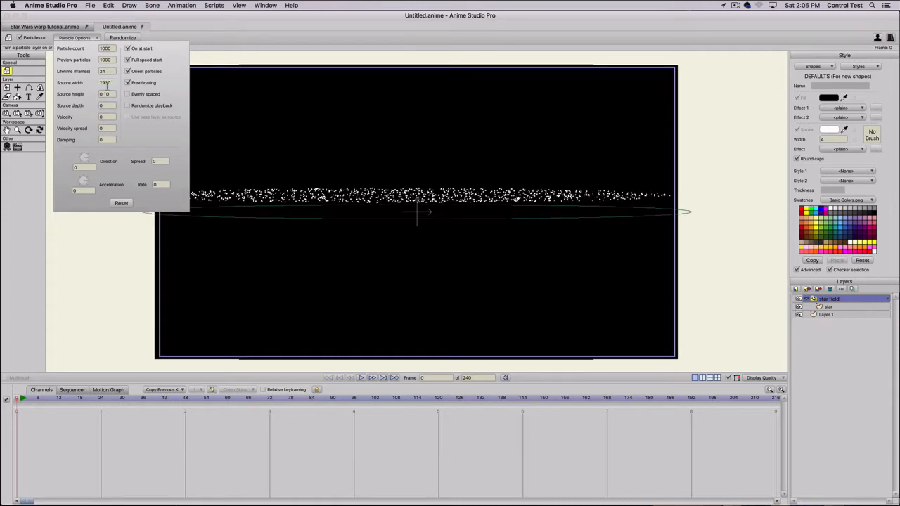
pyautogui.click(105, 94)
pyautogui.scroll(20, 105, 94)
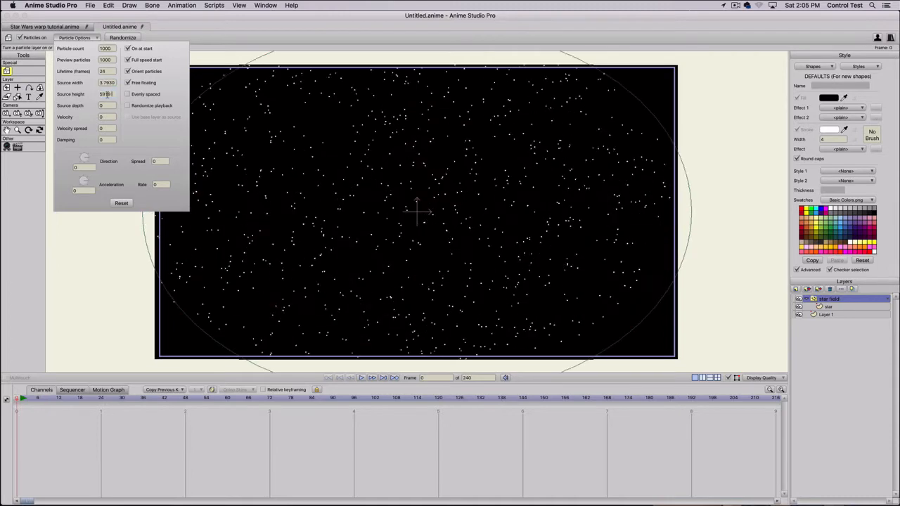
pyautogui.click(106, 82)
pyautogui.scroll(20, 106, 82)
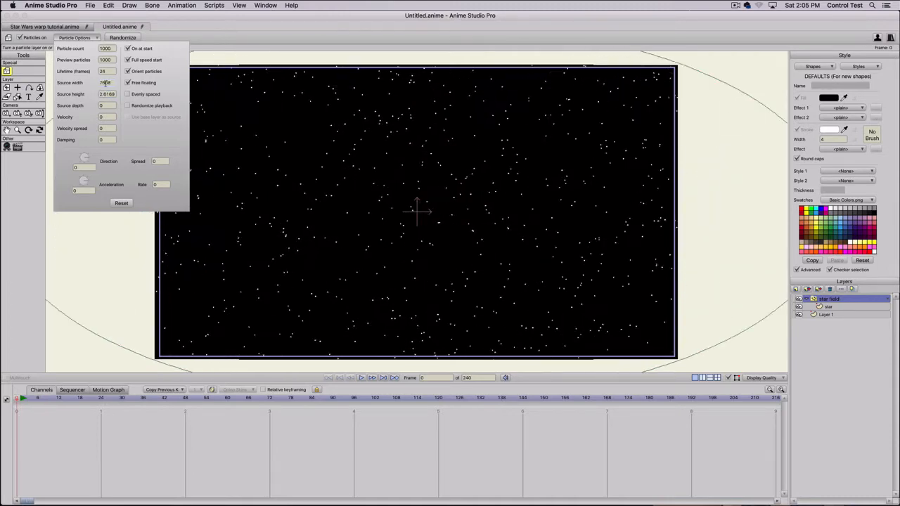
# - Set the star field's velocity to 0.025 and its source depth to about 12.04
pyautogui.click(100, 117)
pyautogui.scroll(1, 101, 116)
pyautogui.click(105, 105)
pyautogui.scroll(20, 105, 104)
pyautogui.scroll(20, 103, 105)
pyautogui.scroll(-15, 99, 107)
pyautogui.scroll(-5, 102, 106)
pyautogui.press('Return')
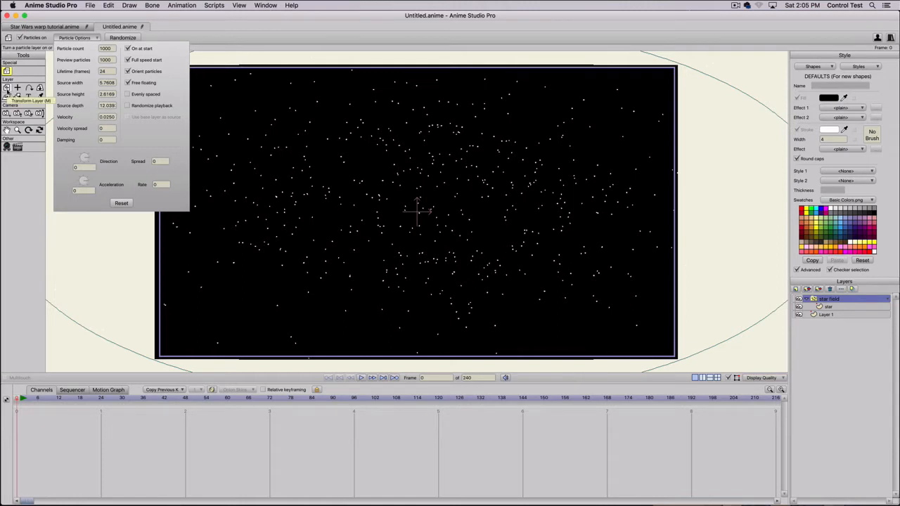
# - Try panning and tilting the camera over the star field
pyautogui.click(7, 88)
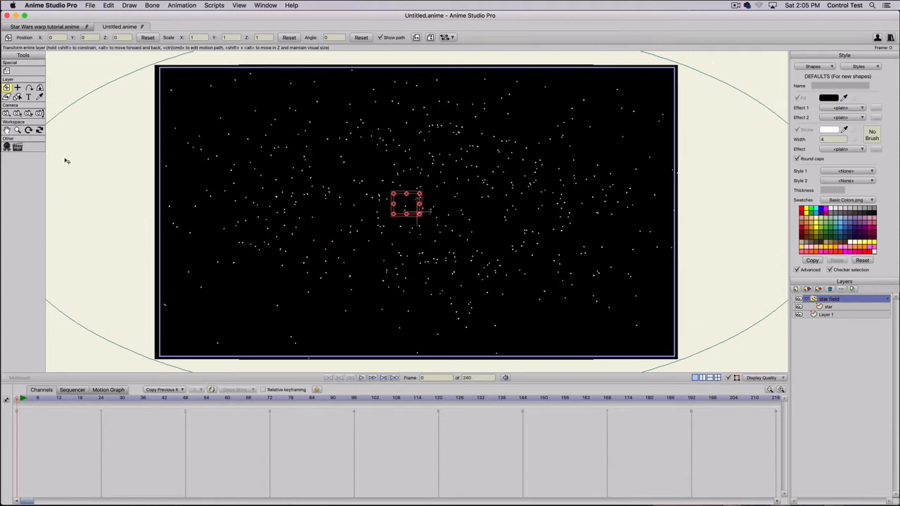
pyautogui.click(40, 114)
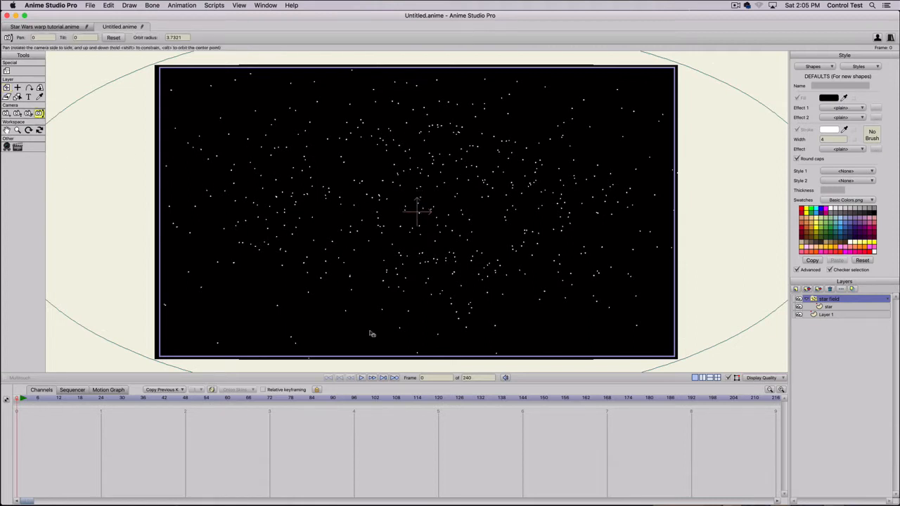
pyautogui.moveTo(233, 280)
pyautogui.mouseDown()
pyautogui.moveTo(247, 279)
pyautogui.moveTo(237, 278)
pyautogui.mouseUp()
# - Make the black background layer, Layer 1, immune to camera movements
pyautogui.doubleClick(826, 315)
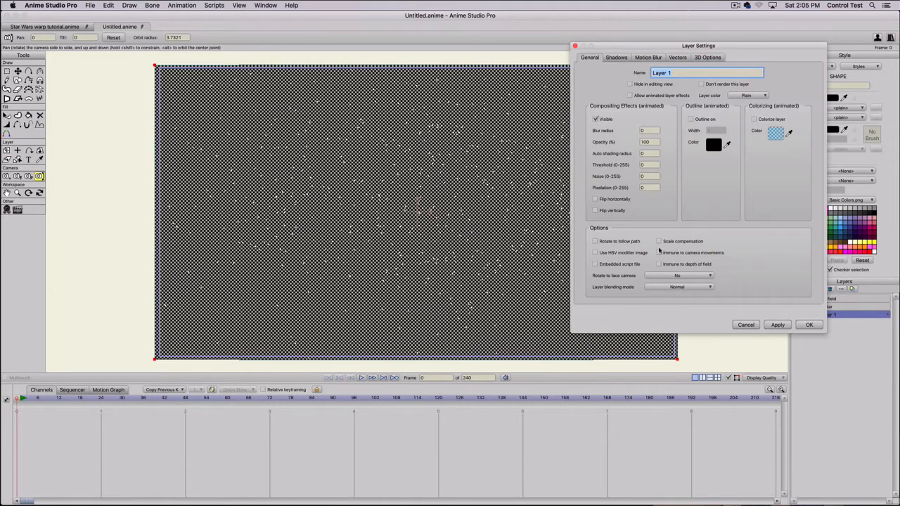
pyautogui.click(660, 252)
pyautogui.click(777, 325)
pyautogui.click(808, 326)
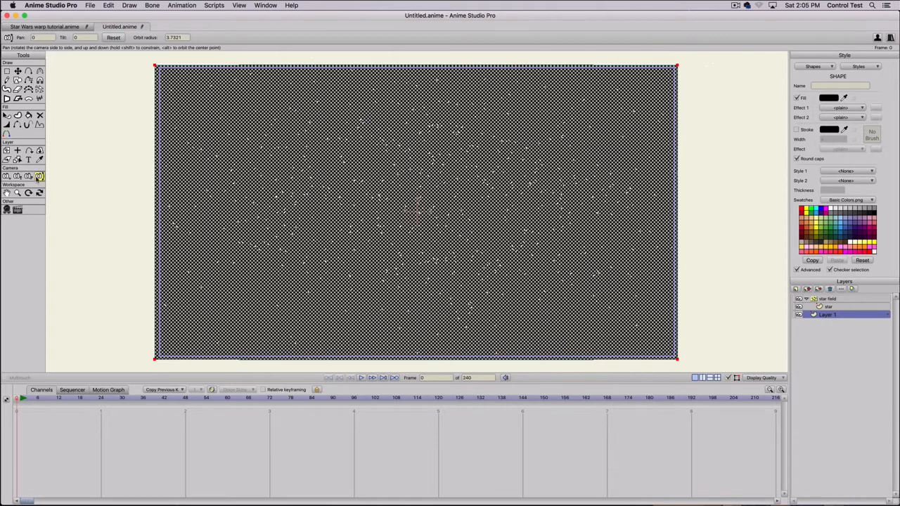
# - With the star field layer selected, pan the camera to about 1.38 and tilt it to about -4.55
pyautogui.click(826, 299)
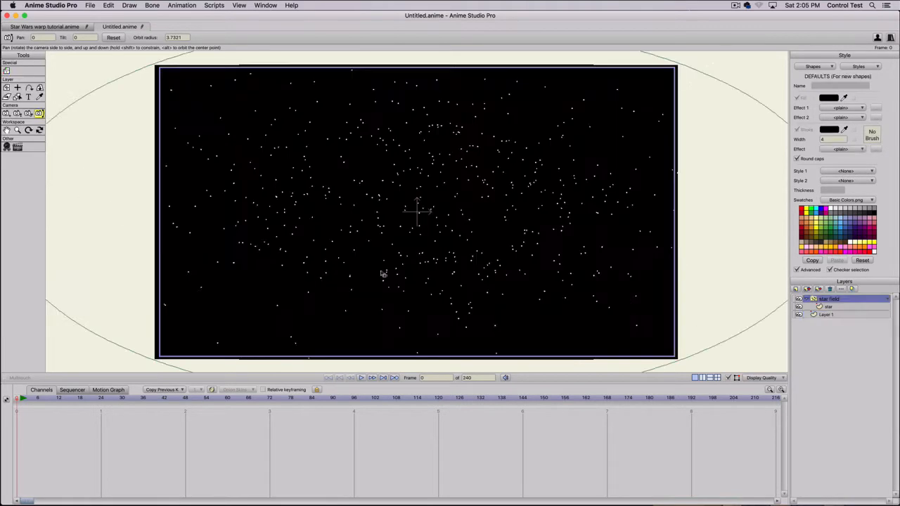
pyautogui.moveTo(153, 208); pyautogui.dragTo(361, 301)
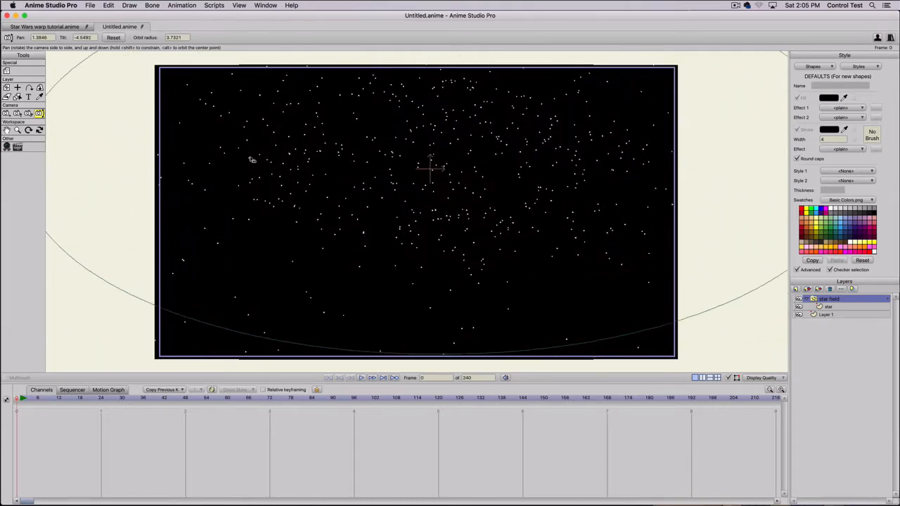
pyautogui.scroll(-3, 192, 185)
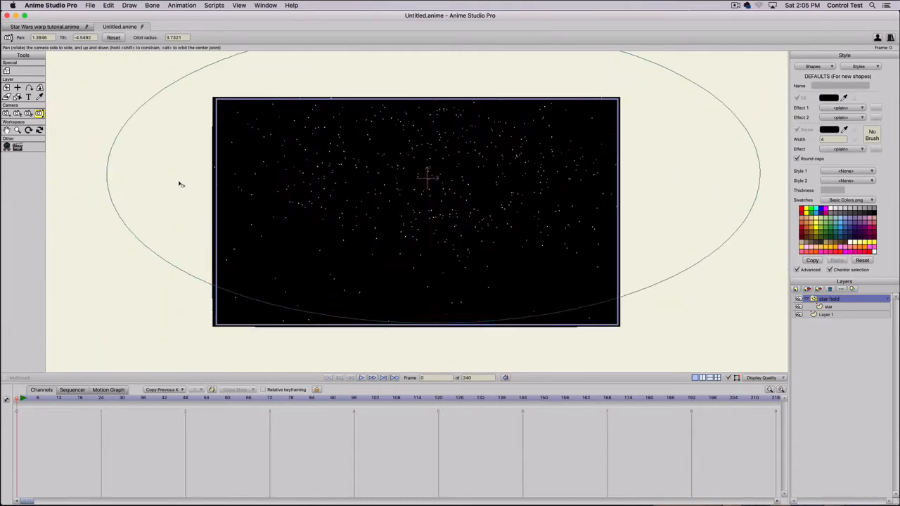
pyautogui.scroll(3, 275, 225)
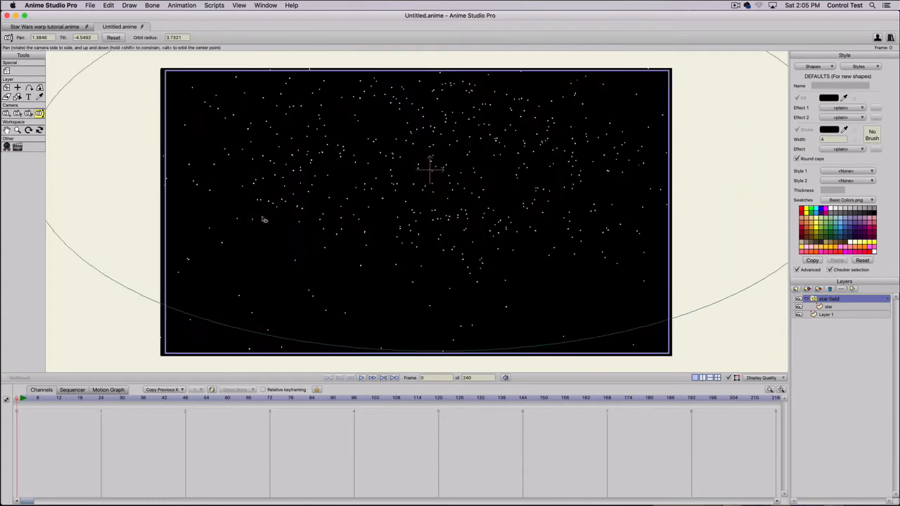
# - Zoom the camera to a vertical field of view of about 27.75 degrees
pyautogui.click(18, 113)
pyautogui.moveTo(295, 246); pyautogui.dragTo(55, 128)
pyautogui.scroll(-3, 163, 149)
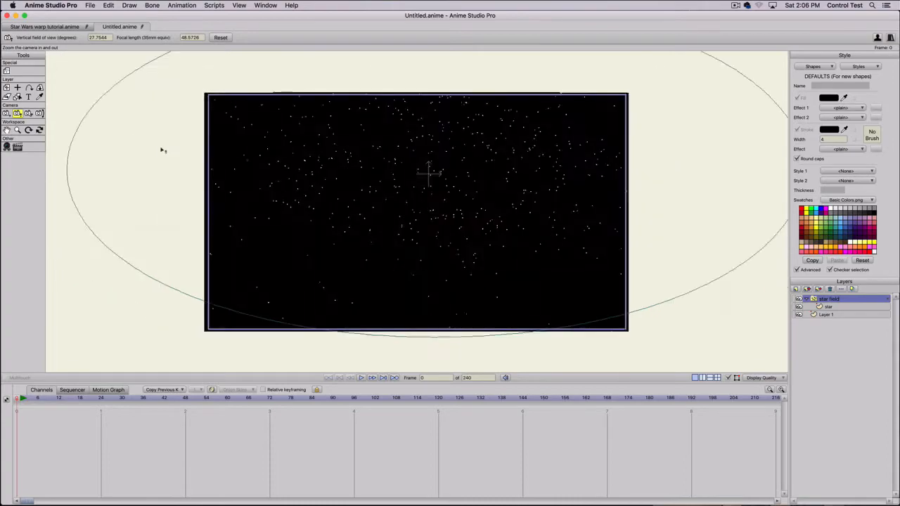
# - Increase the star field's particle source width to 7.8644 and its source height to 7.8593
pyautogui.click(39, 131)
pyautogui.moveTo(161, 204); pyautogui.dragTo(350, 164)
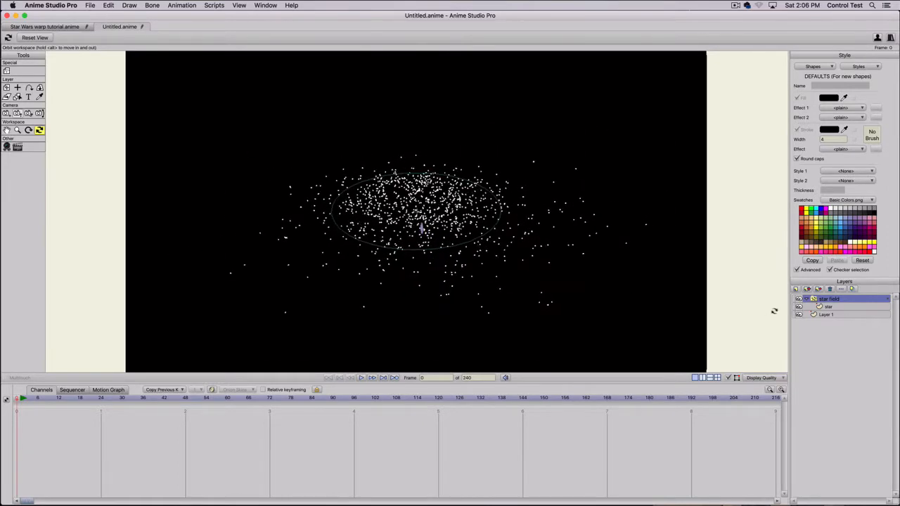
pyautogui.click(6, 70)
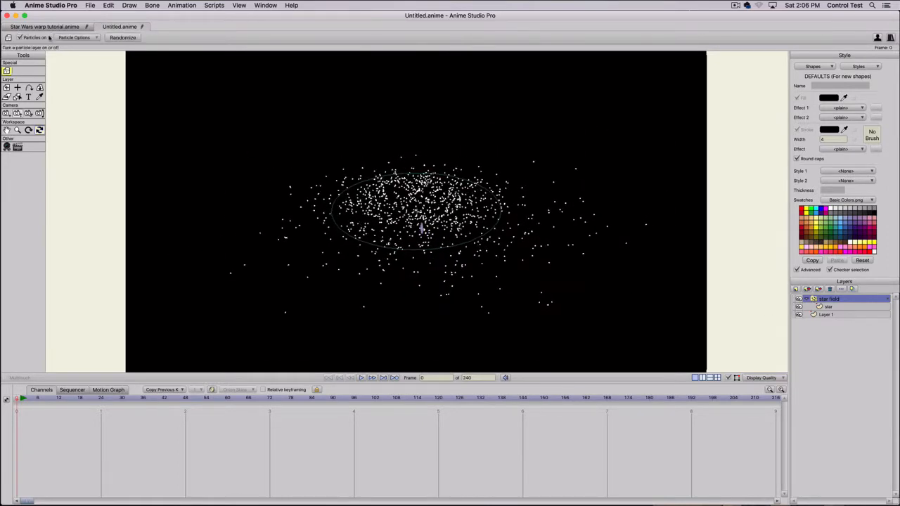
pyautogui.click(67, 38)
pyautogui.click(108, 84)
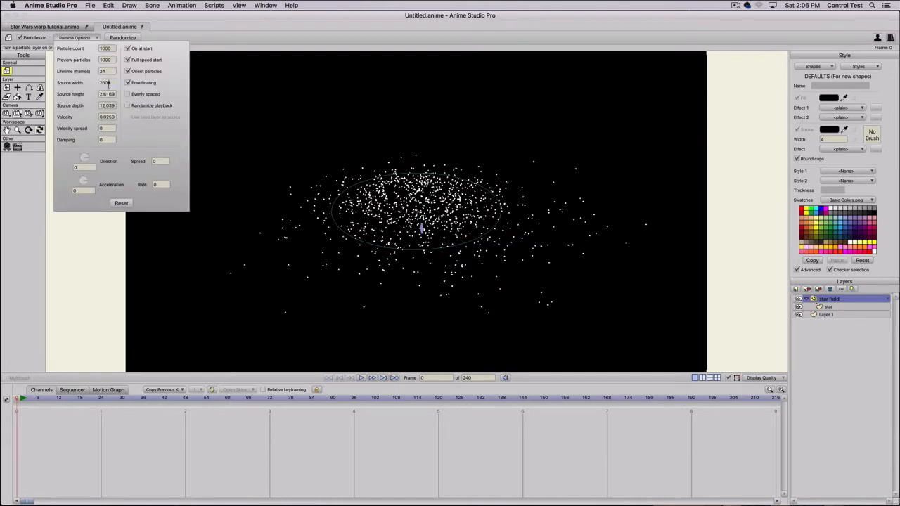
pyautogui.scroll(5, 109, 85)
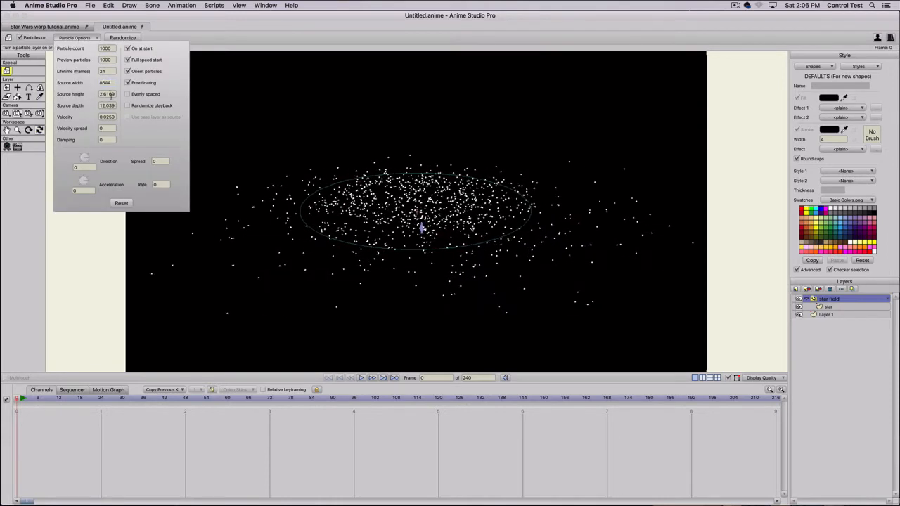
pyautogui.click(109, 94)
pyautogui.scroll(10, 109, 94)
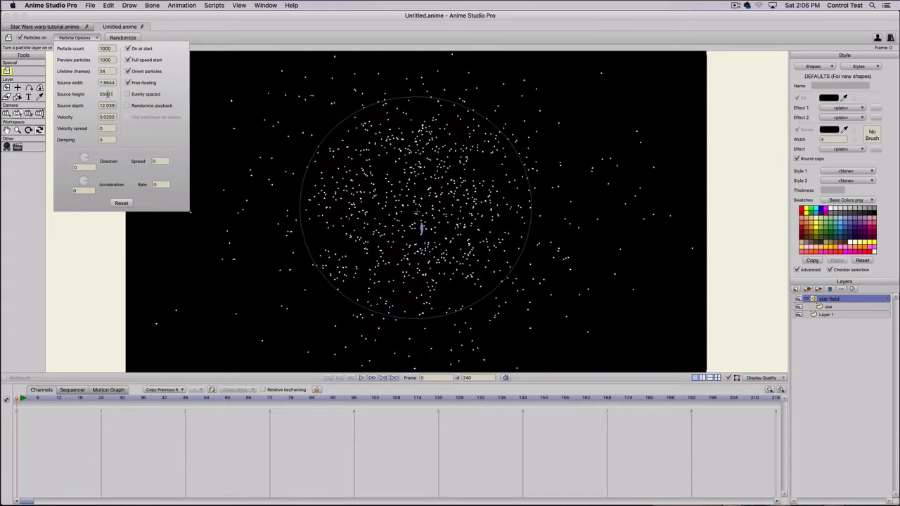
pyautogui.click(70, 254)
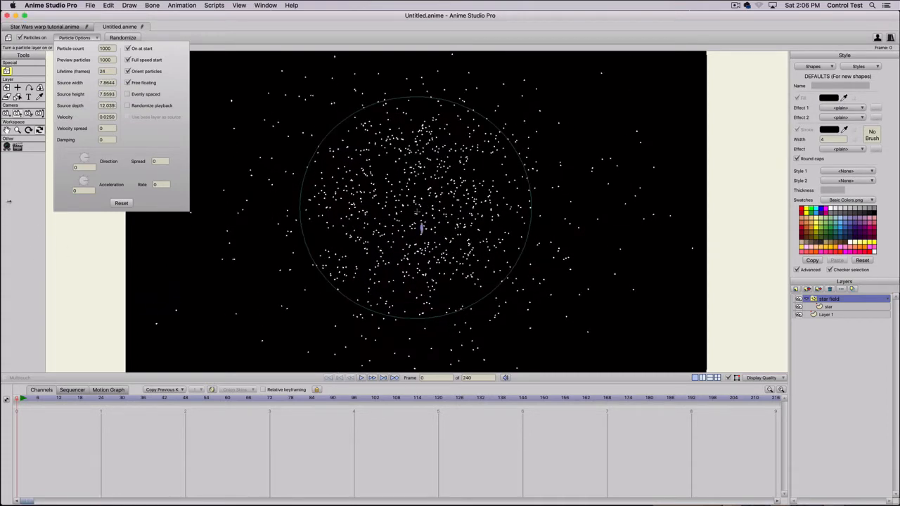
pyautogui.click(101, 246)
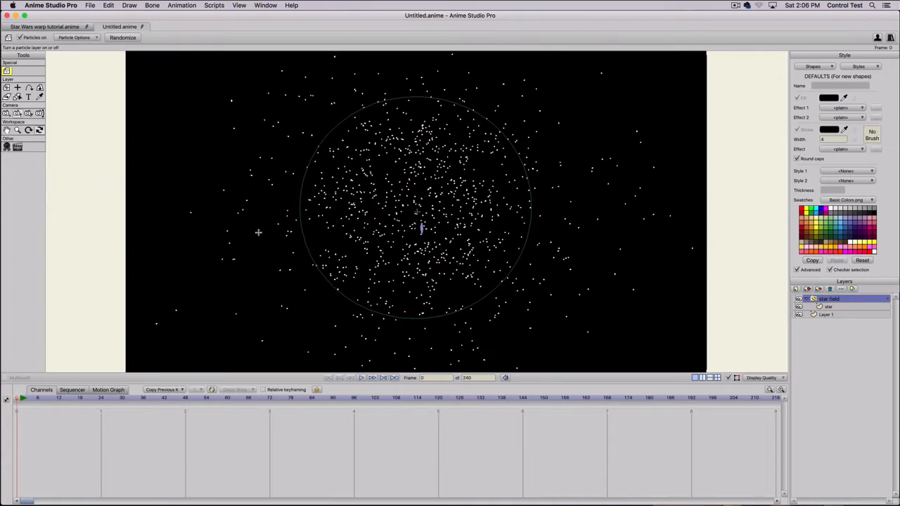
# - Reset the orbited workspace view and widen the camera's vertical field of view to about 54.55 degrees
pyautogui.click(39, 130)
pyautogui.moveTo(149, 194); pyautogui.dragTo(107, 180)
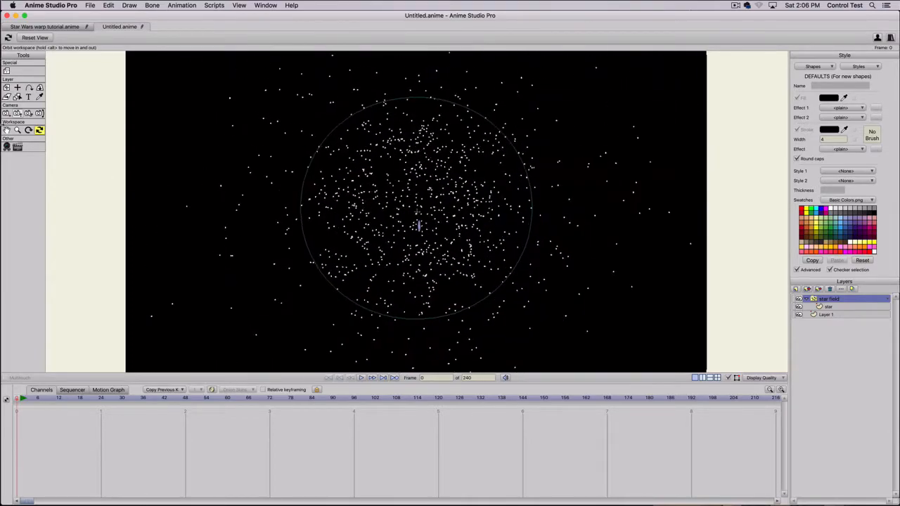
pyautogui.click(17, 112)
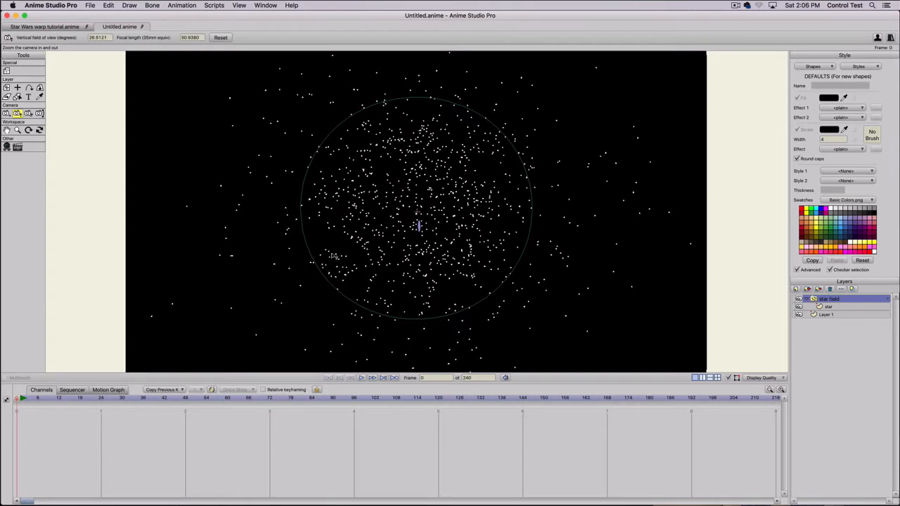
pyautogui.moveTo(333, 255); pyautogui.dragTo(292, 259)
pyautogui.click(39, 129)
pyautogui.click(35, 38)
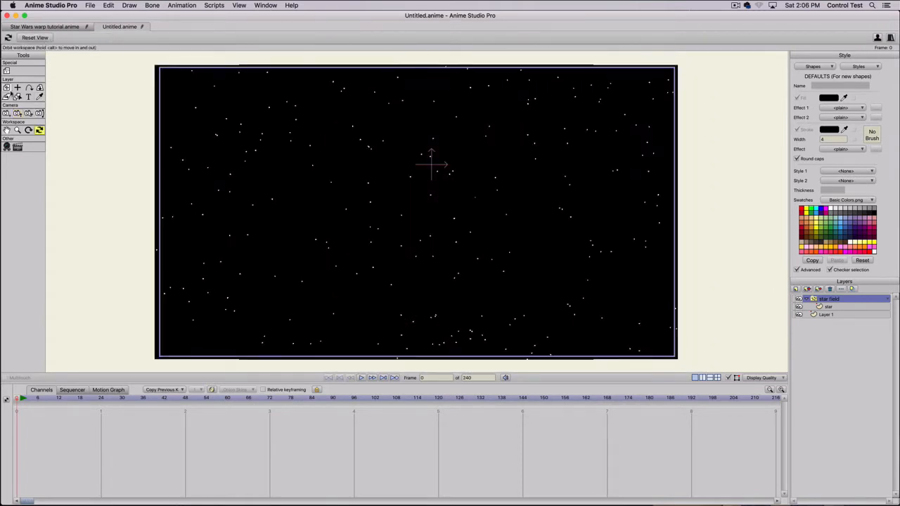
pyautogui.click(17, 113)
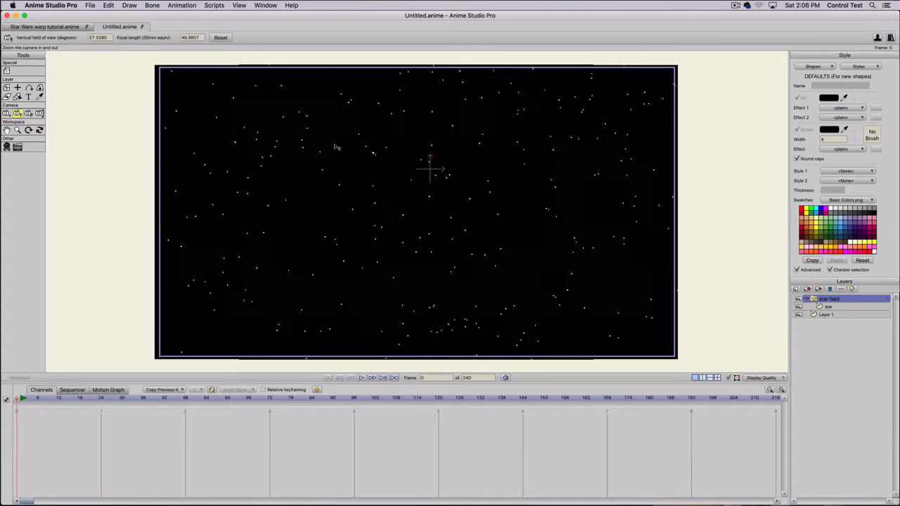
pyautogui.moveTo(297, 159); pyautogui.dragTo(92, 134)
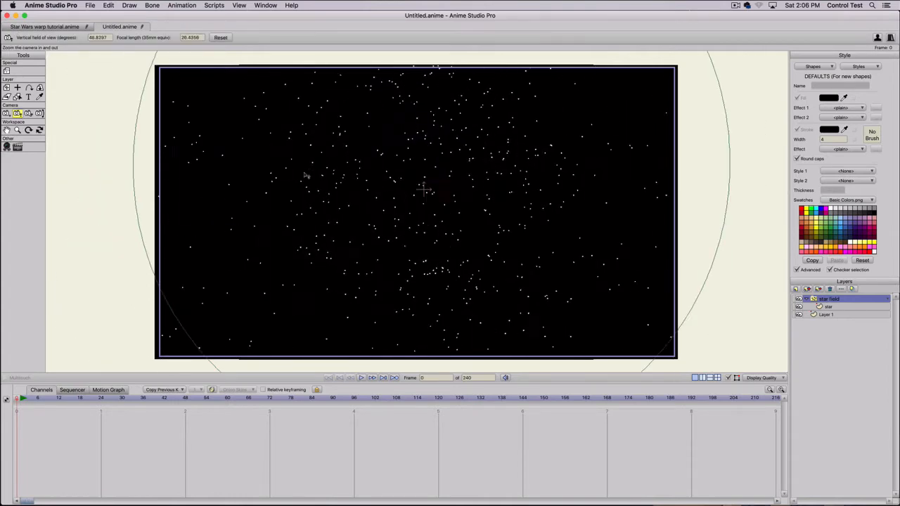
pyautogui.click(40, 112)
pyautogui.click(29, 113)
pyautogui.moveTo(188, 158); pyautogui.dragTo(209, 177)
pyautogui.press('super+z')
# - Reset the camera's pan and tilt to 0
pyautogui.click(40, 113)
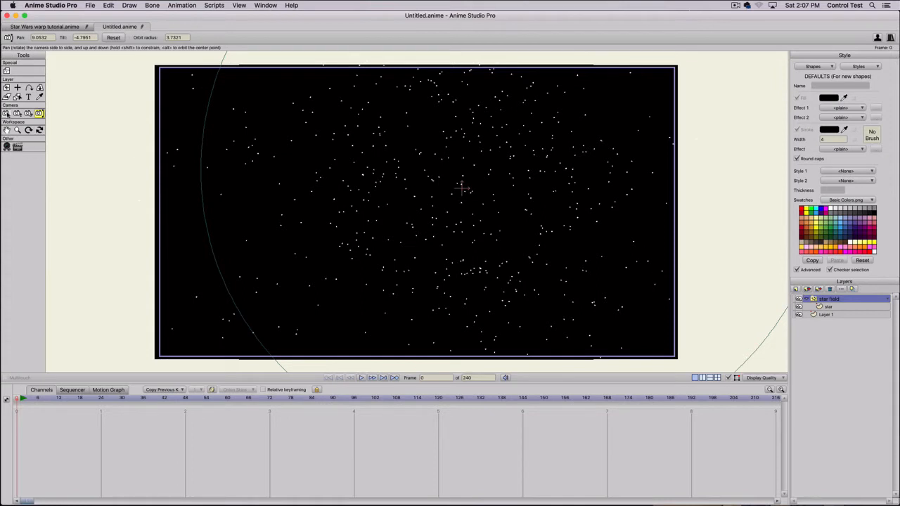
pyautogui.click(114, 38)
pyautogui.click(28, 114)
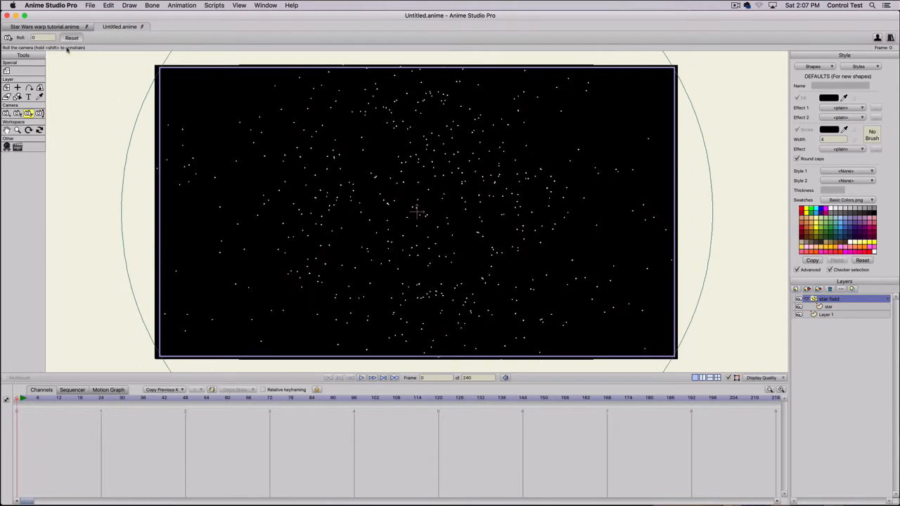
pyautogui.click(17, 113)
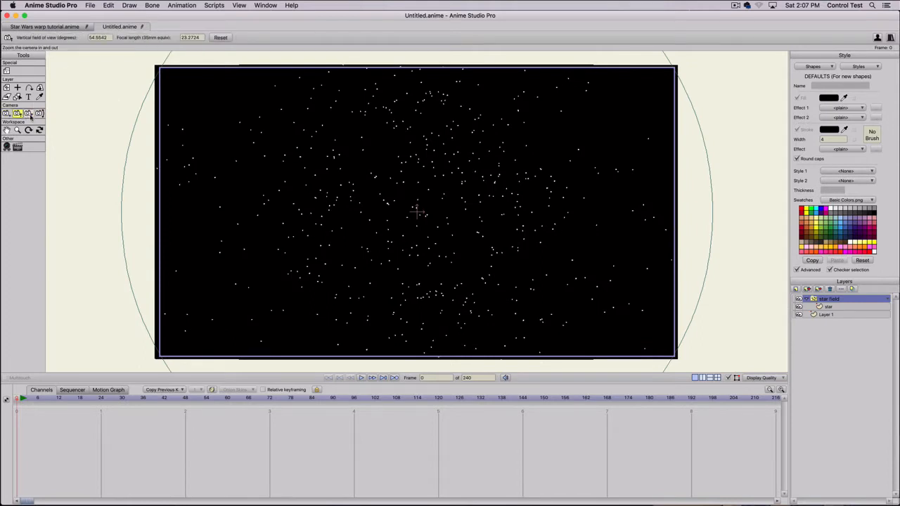
pyautogui.click(39, 114)
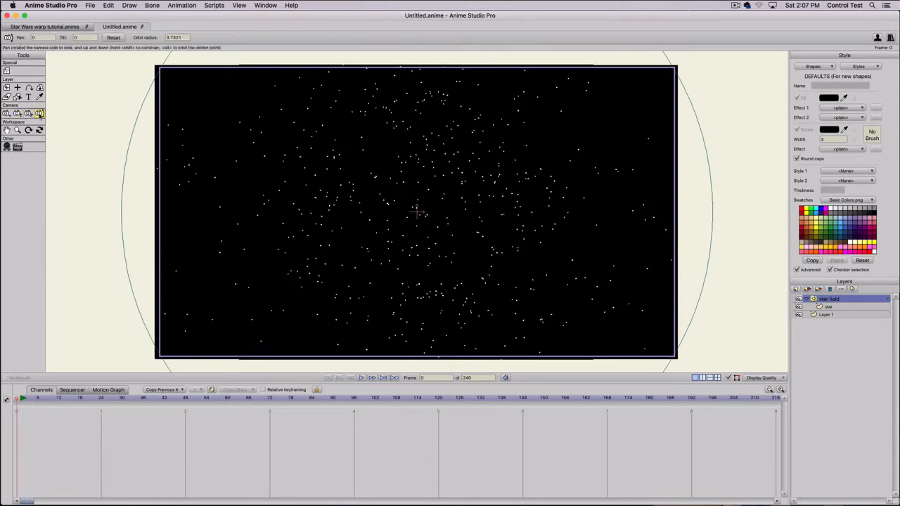
# - Keyframe the star layer at frame 120, moved forward along Z until the star leaves the camera's view
pyautogui.click(829, 307)
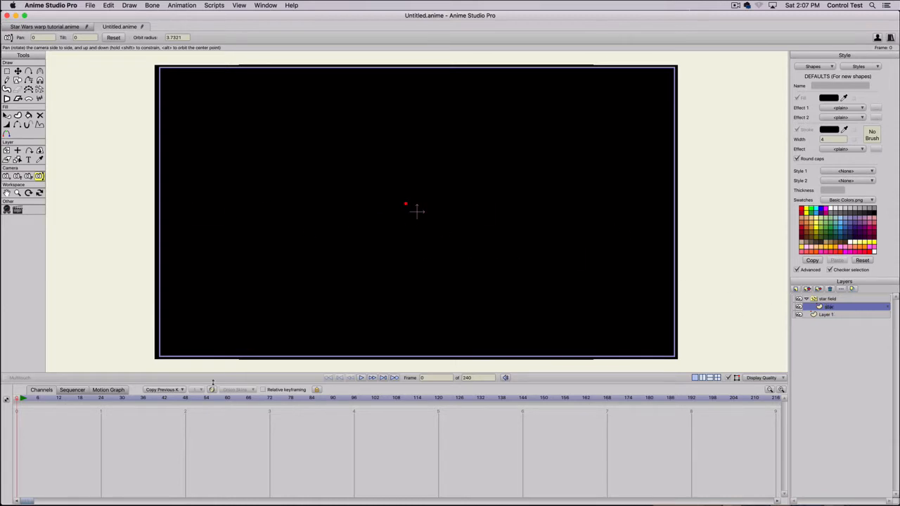
pyautogui.click(440, 400)
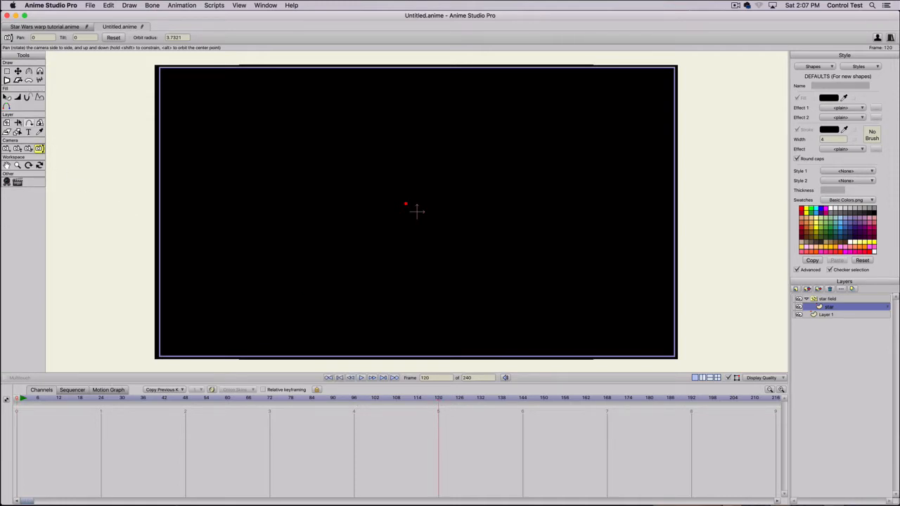
pyautogui.click(6, 123)
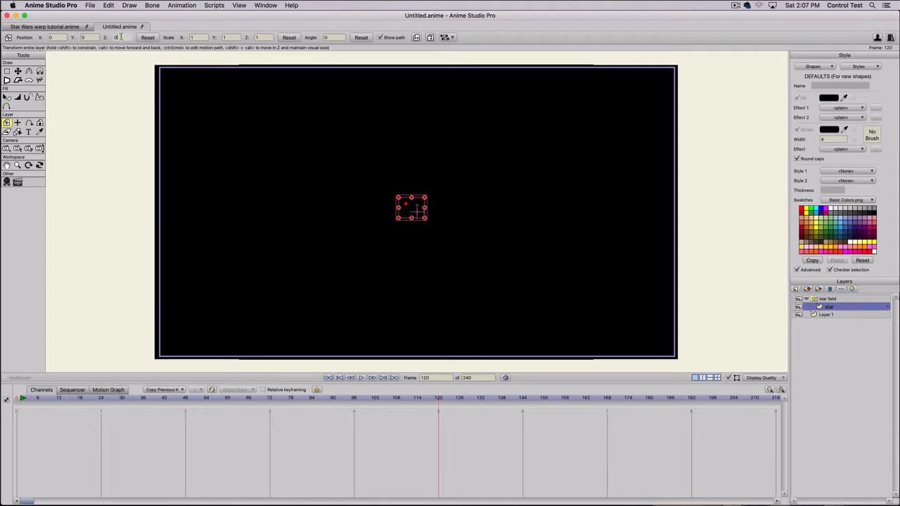
pyautogui.press('Return')
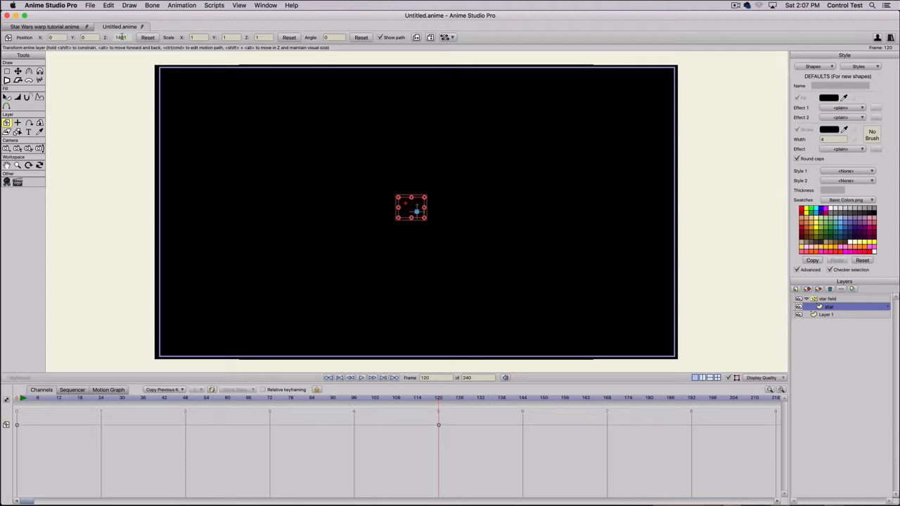
pyautogui.scroll(10, 121, 38)
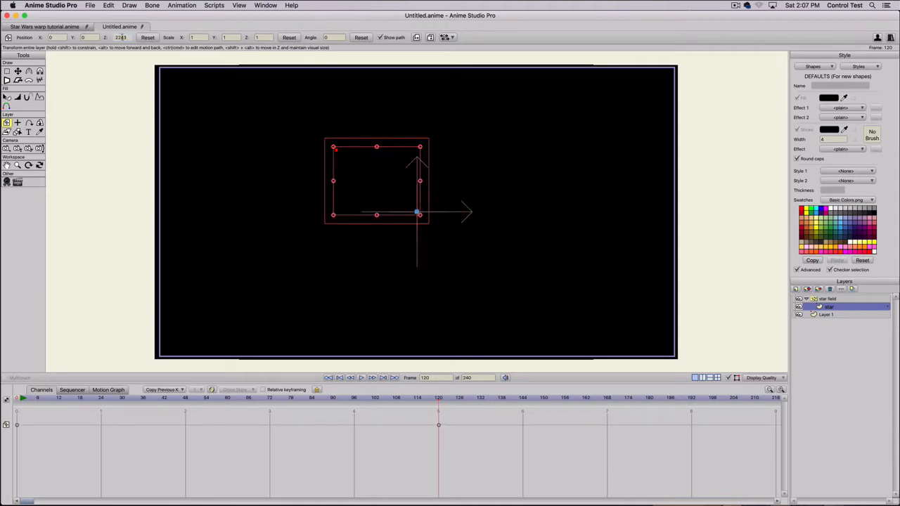
pyautogui.scroll(10, 121, 37)
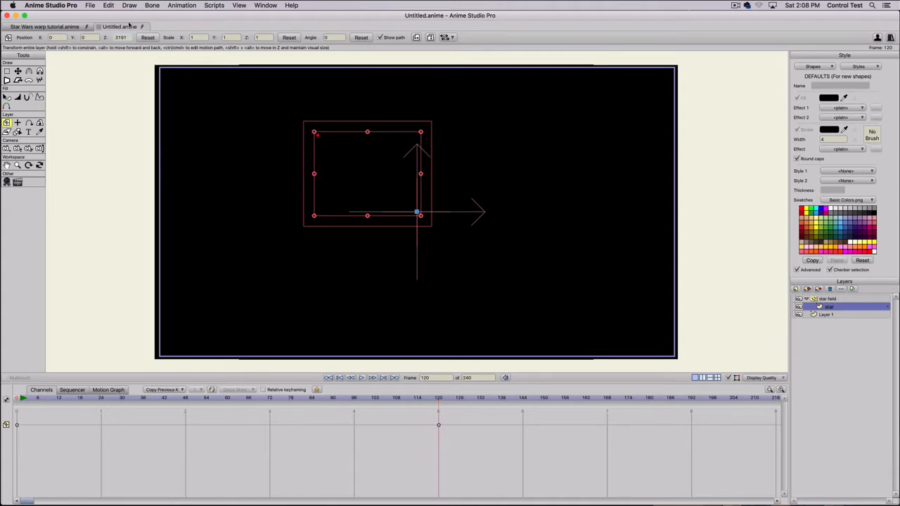
pyautogui.scroll(20, 123, 37)
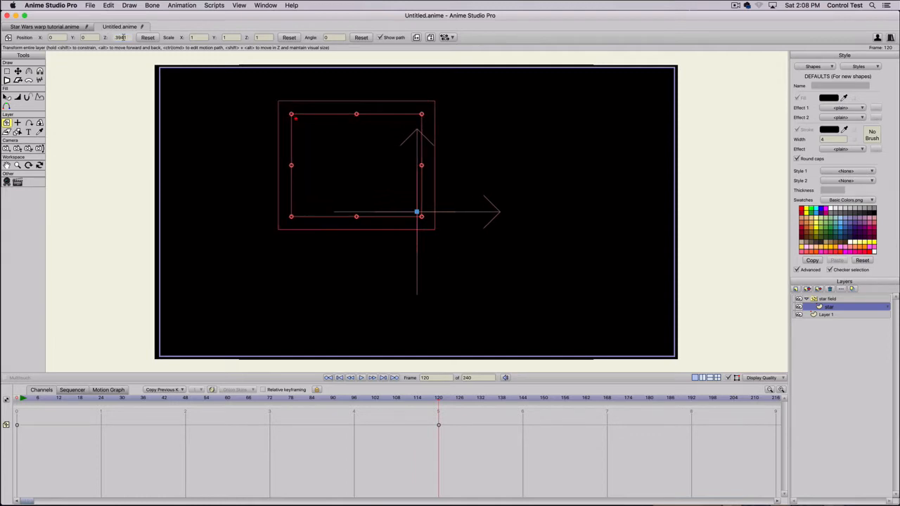
pyautogui.scroll(-5, 300, 171)
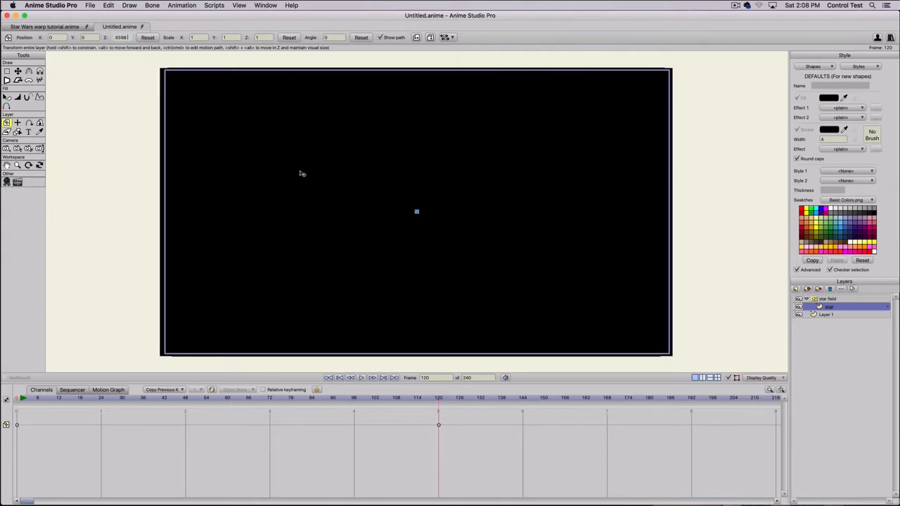
pyautogui.scroll(5, 300, 172)
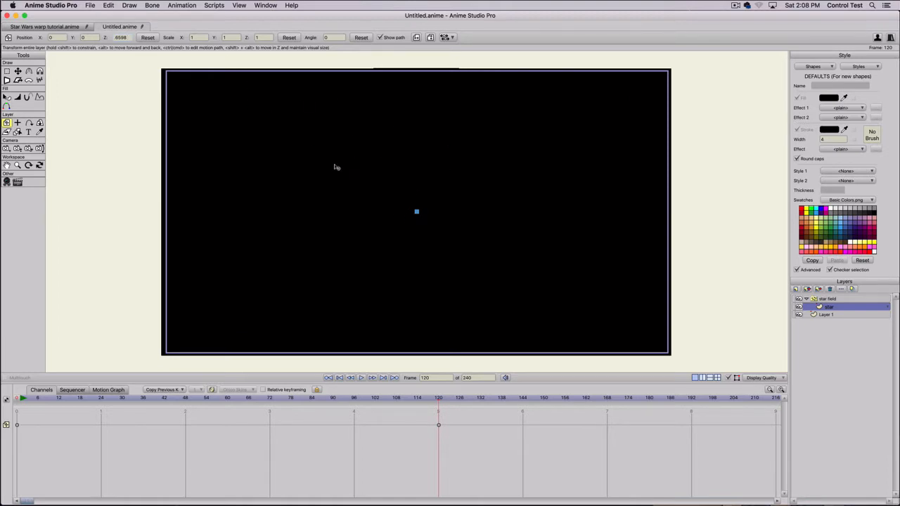
pyautogui.scroll(-2, 399, 196)
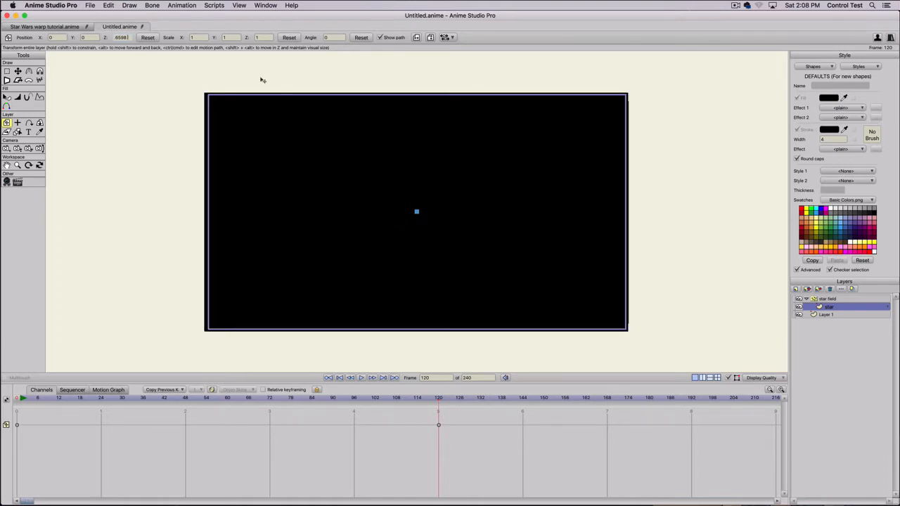
# - Select the star field layer and play back its animation to check the star movement
pyautogui.click(23, 399)
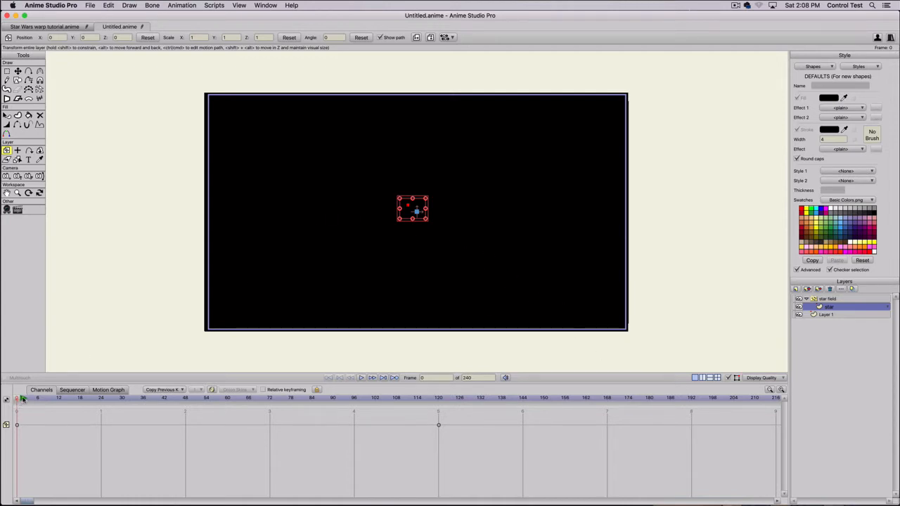
pyautogui.moveTo(24, 398); pyautogui.dragTo(3, 396)
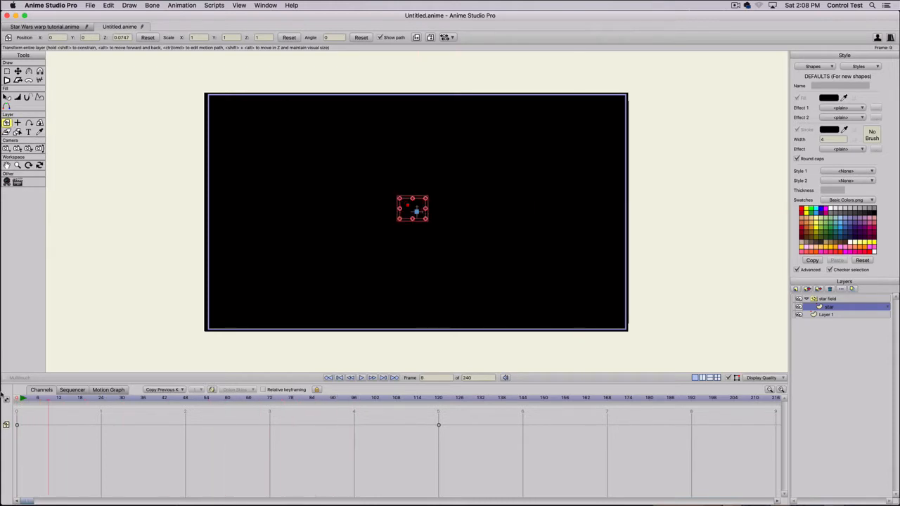
pyautogui.click(826, 298)
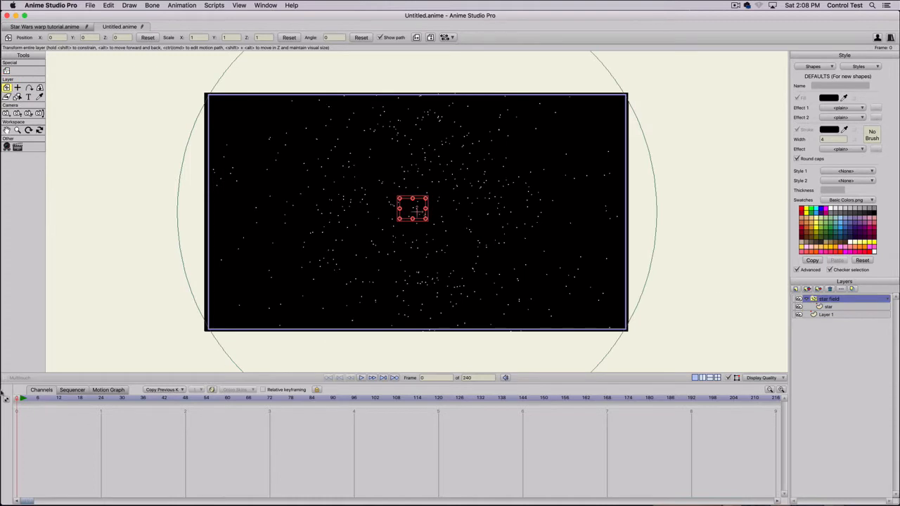
pyautogui.click(21, 399)
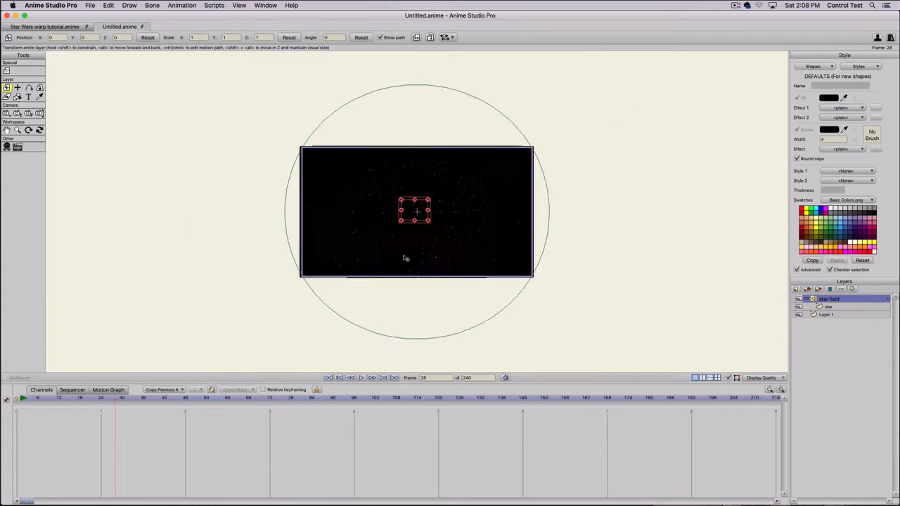
pyautogui.scroll(5, 388, 276)
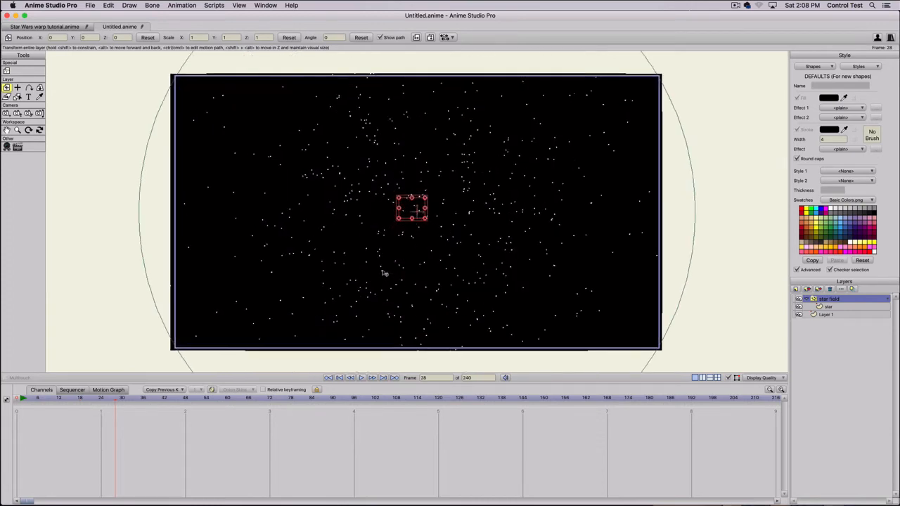
pyautogui.click(27, 400)
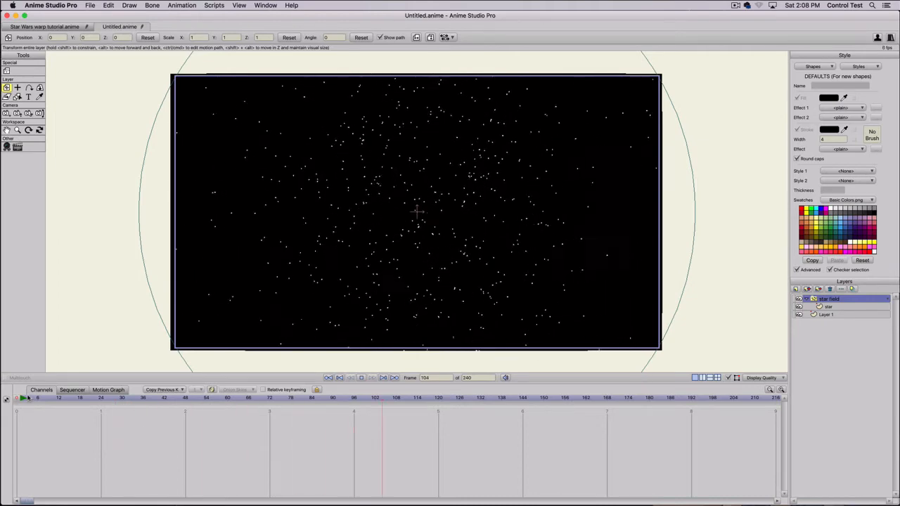
pyautogui.press('space')
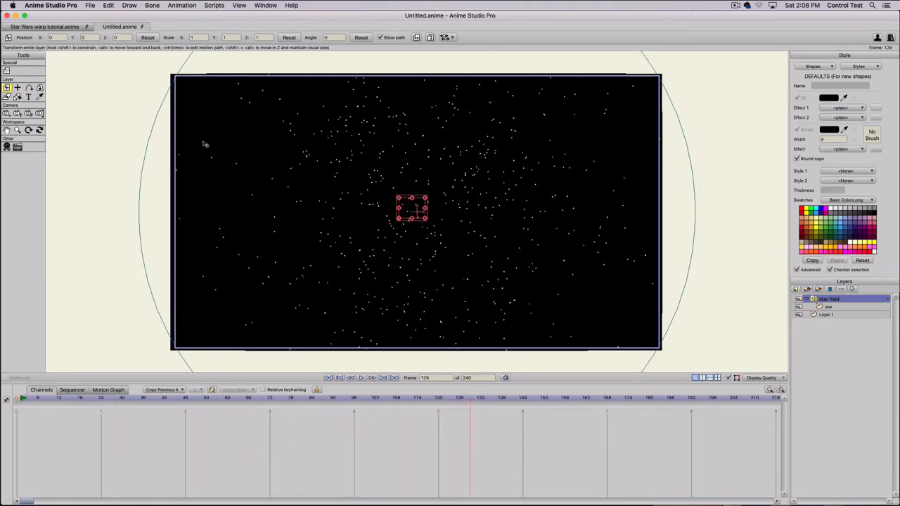
# - Export the animation at half dimensions (640x360) to the Desktop as a high-quality H.264 QuickTime movie named stars
pyautogui.click(93, 5)
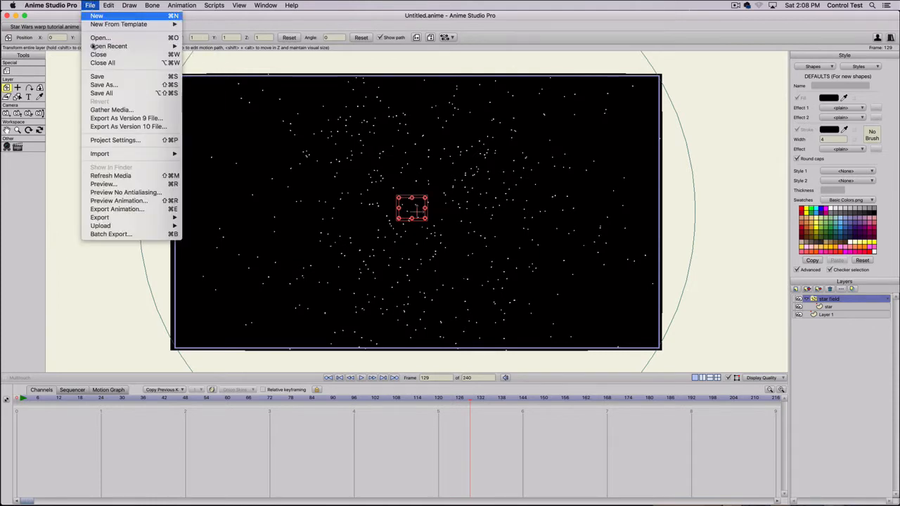
pyautogui.click(113, 210)
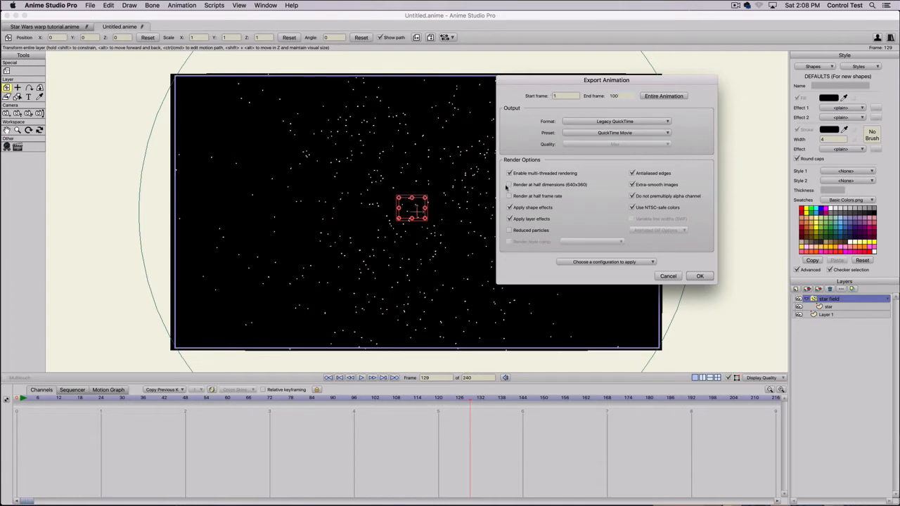
pyautogui.click(699, 276)
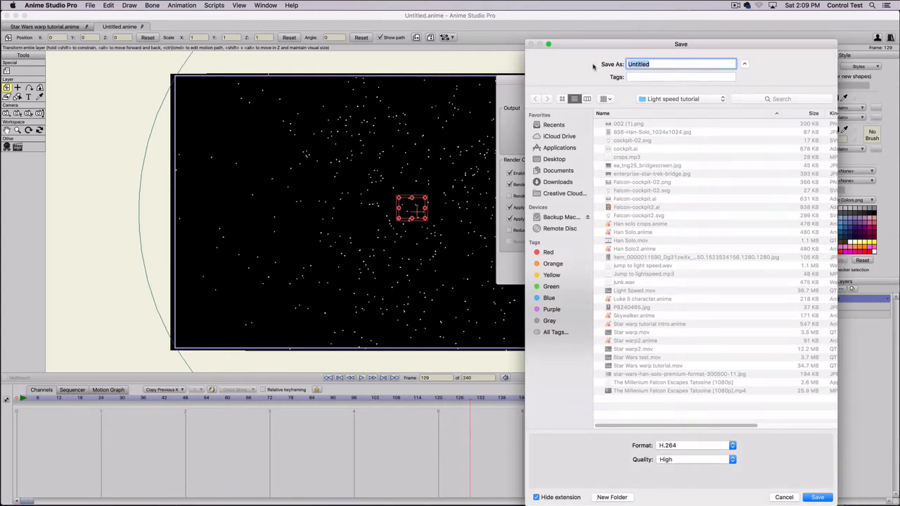
pyautogui.write('stars')
pyautogui.press('super+d')
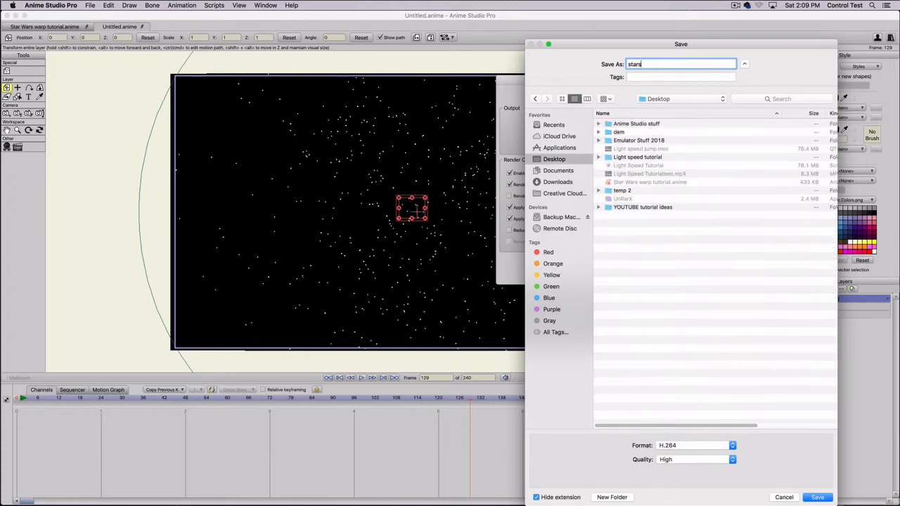
pyautogui.click(816, 498)
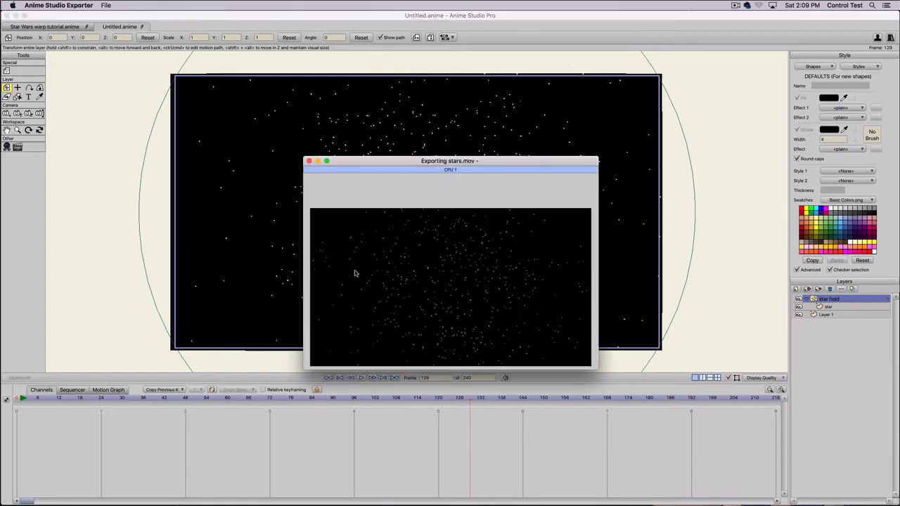
# - Play the exported stars movie in an enlarged player window and close it
pyautogui.moveTo(388, 164); pyautogui.dragTo(271, 64)
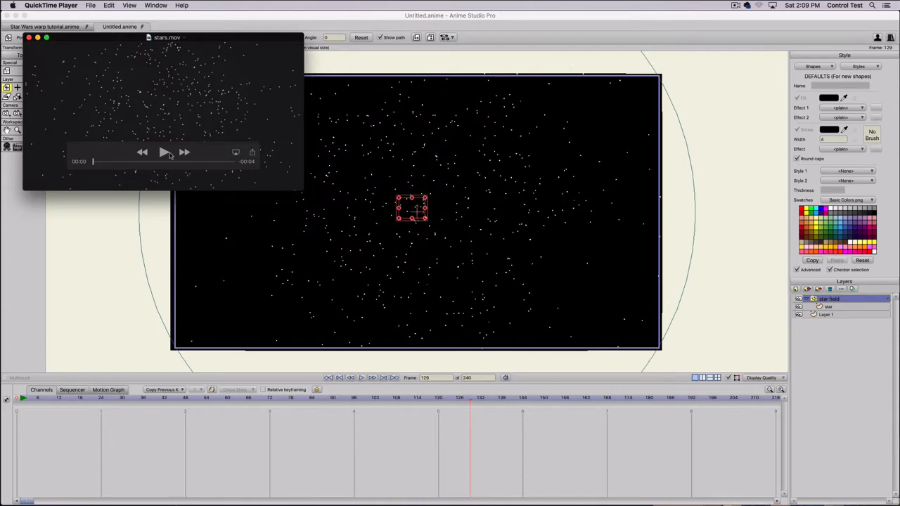
pyautogui.click(164, 152)
pyautogui.moveTo(299, 190); pyautogui.dragTo(437, 281)
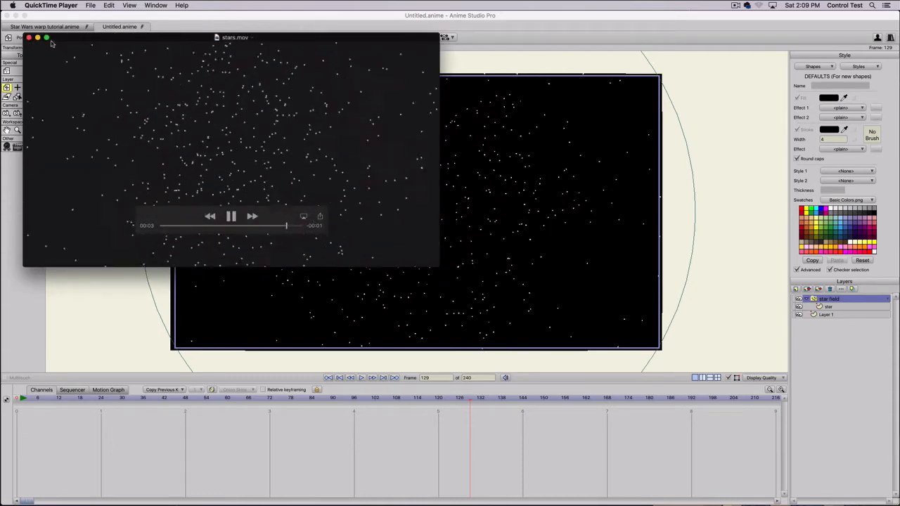
pyautogui.click(28, 39)
# - Examine the star layer's motion keyframes against the star field's particle settings to compare their timing
pyautogui.click(7, 71)
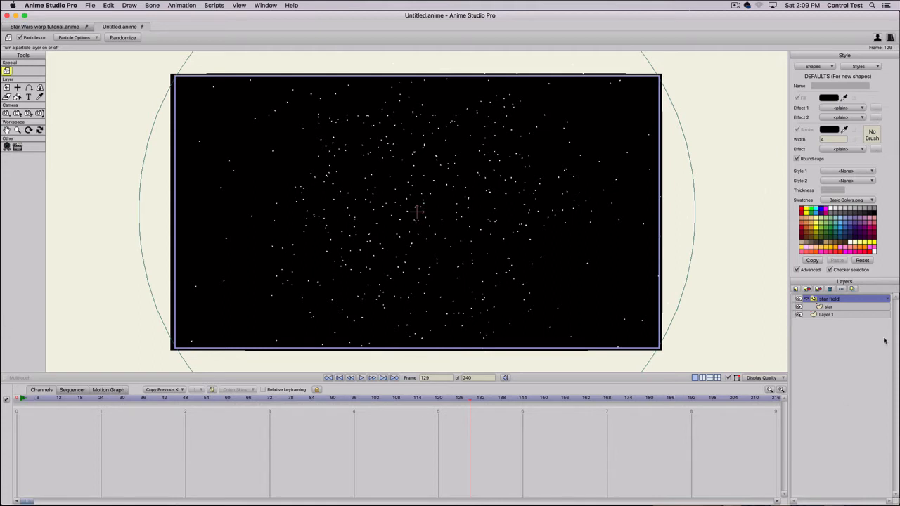
pyautogui.click(832, 308)
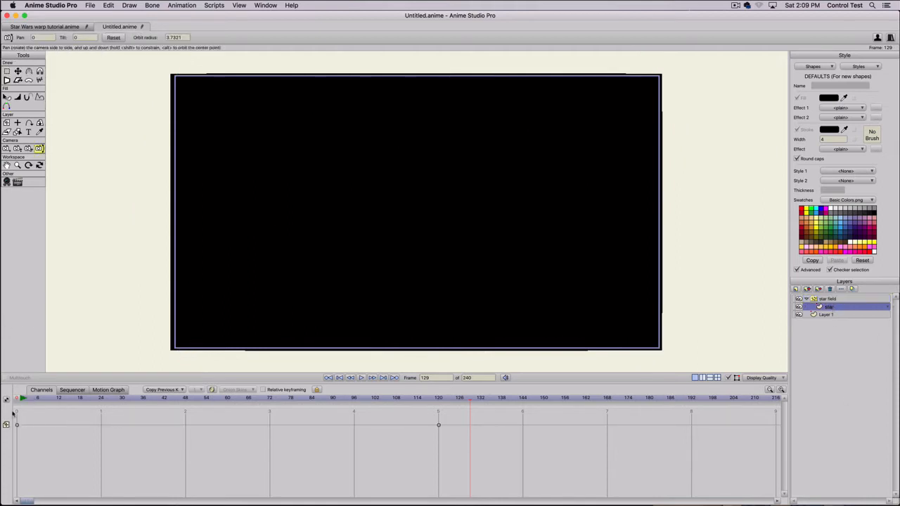
pyautogui.moveTo(21, 400); pyautogui.dragTo(60, 398)
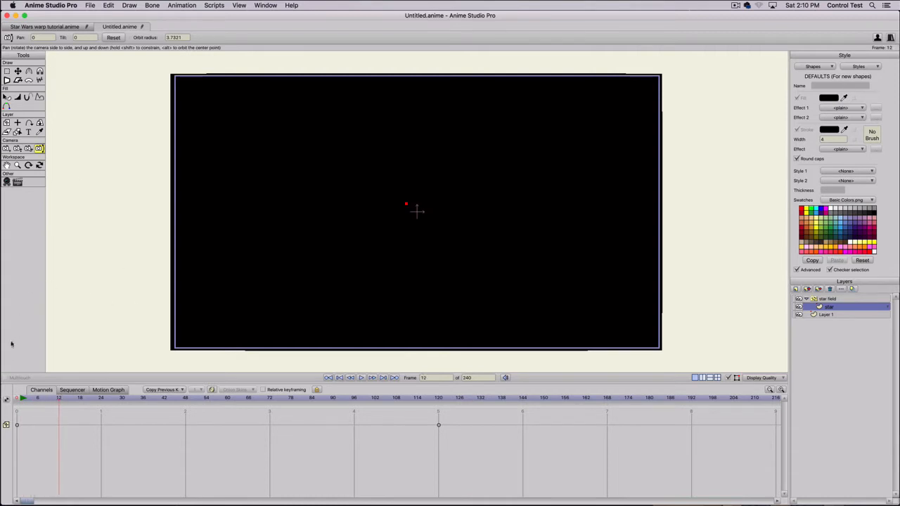
pyautogui.click(14, 399)
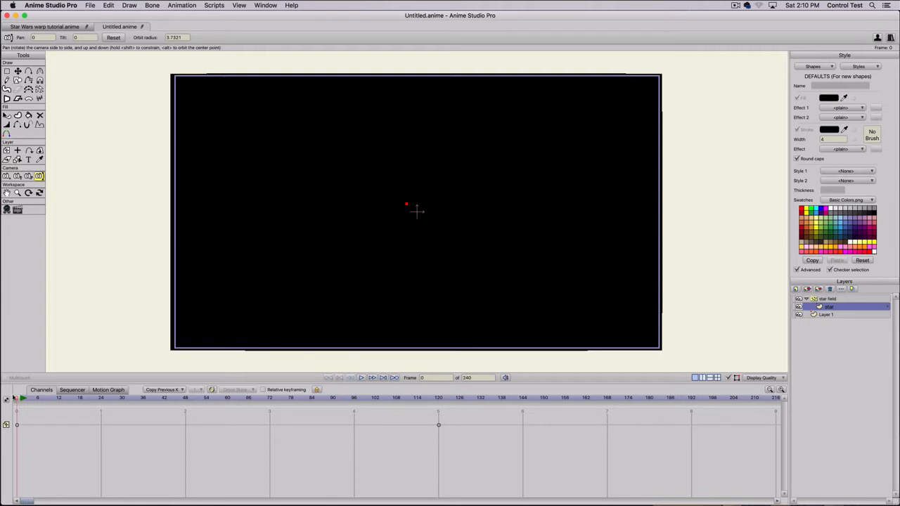
pyautogui.click(820, 299)
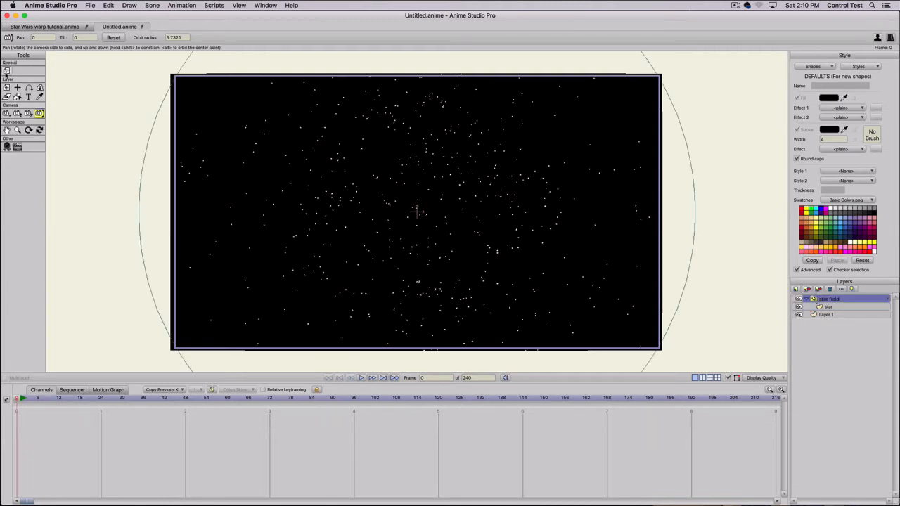
pyautogui.click(6, 71)
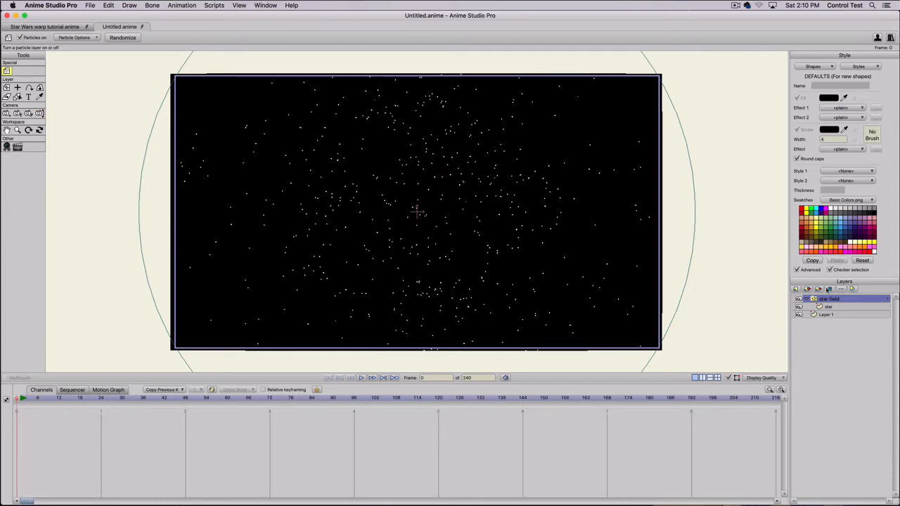
pyautogui.click(831, 308)
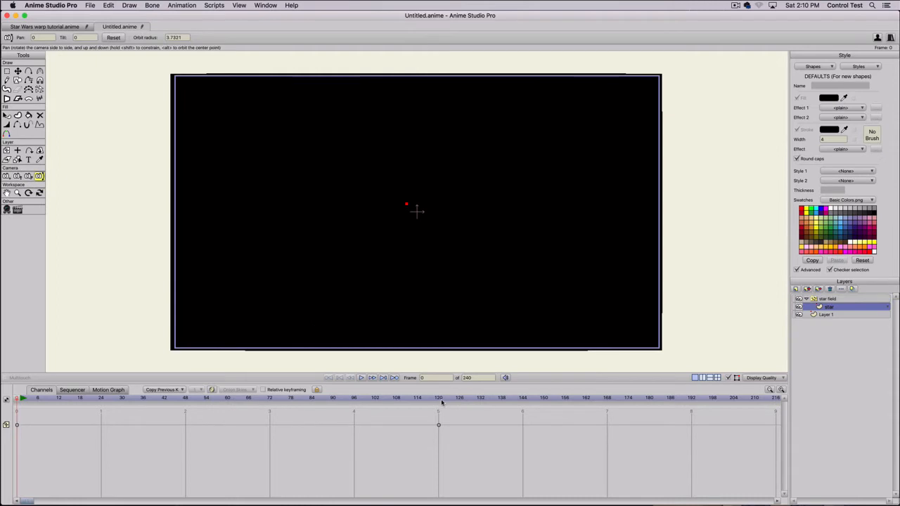
# - Set the star field's particle lifetime to 120 frames
pyautogui.click(828, 300)
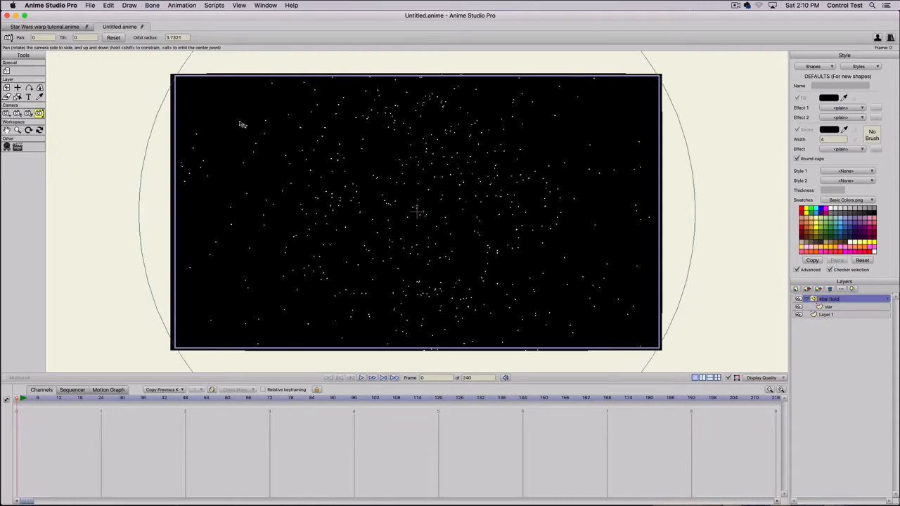
pyautogui.click(7, 71)
pyautogui.click(64, 38)
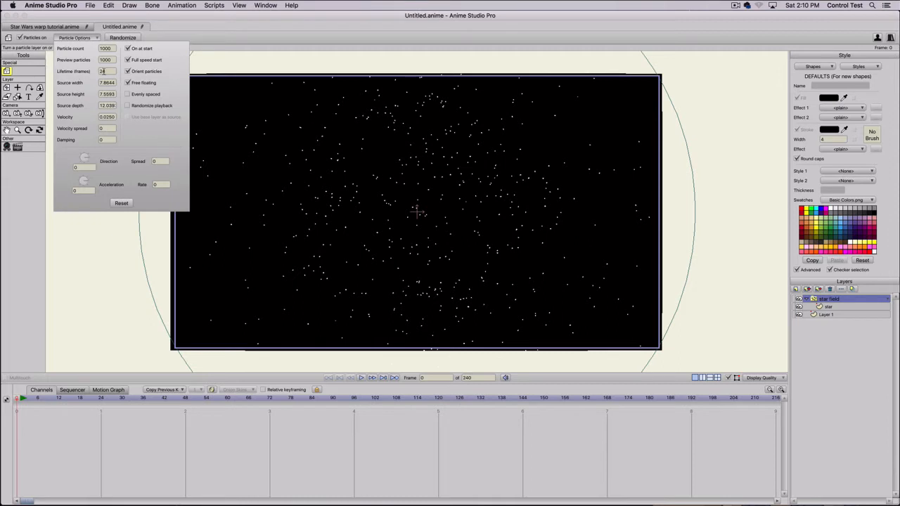
pyautogui.doubleClick(109, 71)
pyautogui.write('120')
pyautogui.press('Return')
# - Scrub and play back the star field to check the particle motion with the new lifetime
pyautogui.moveTo(33, 398); pyautogui.dragTo(151, 401)
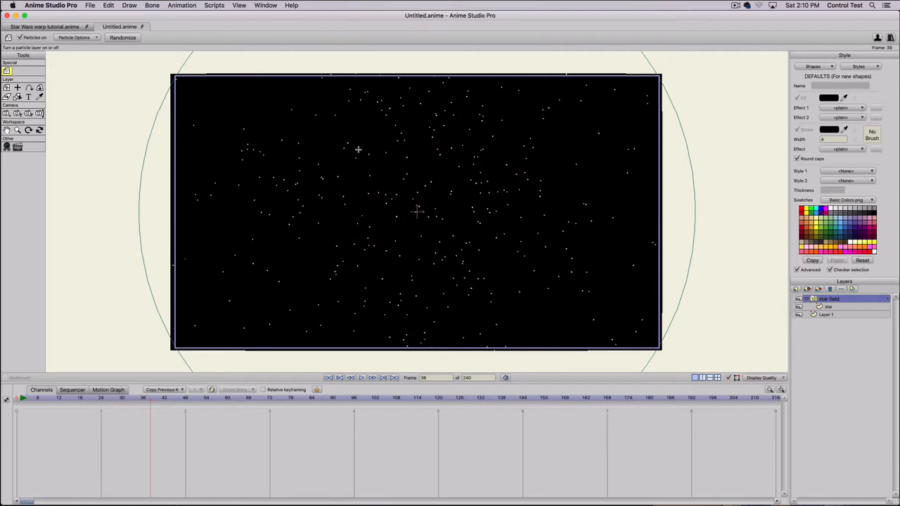
pyautogui.moveTo(45, 402); pyautogui.dragTo(219, 402)
pyautogui.click(47, 401)
pyautogui.press('space')
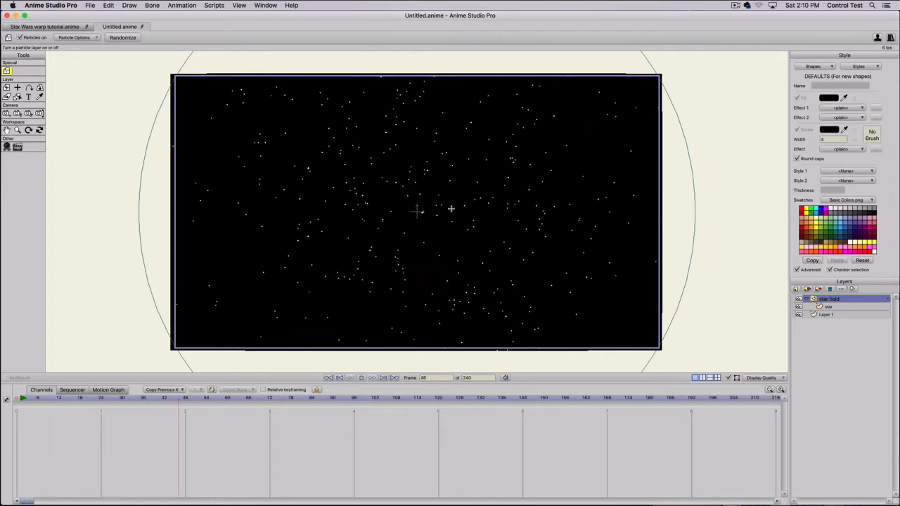
pyautogui.press('space')
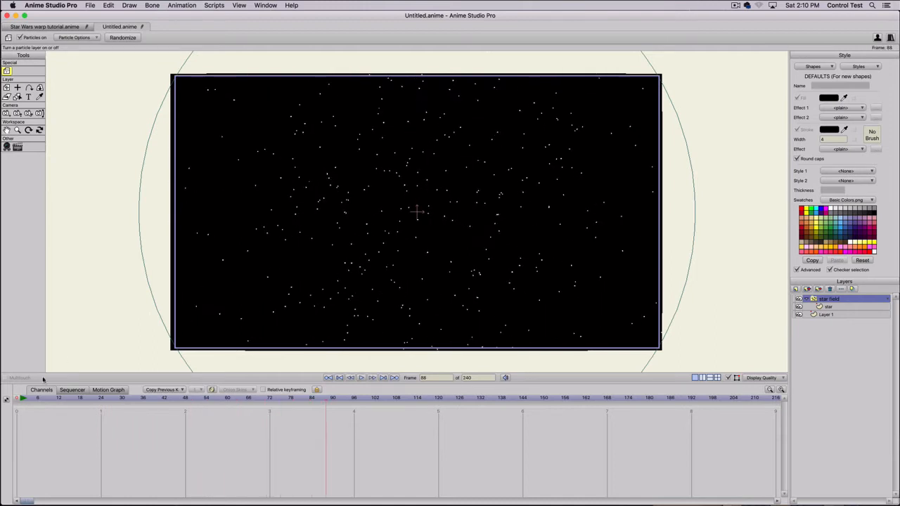
# - At frame 0, make the star shape's white stroke fully transparent by setting its alpha to 0
pyautogui.click(22, 398)
pyautogui.click(827, 306)
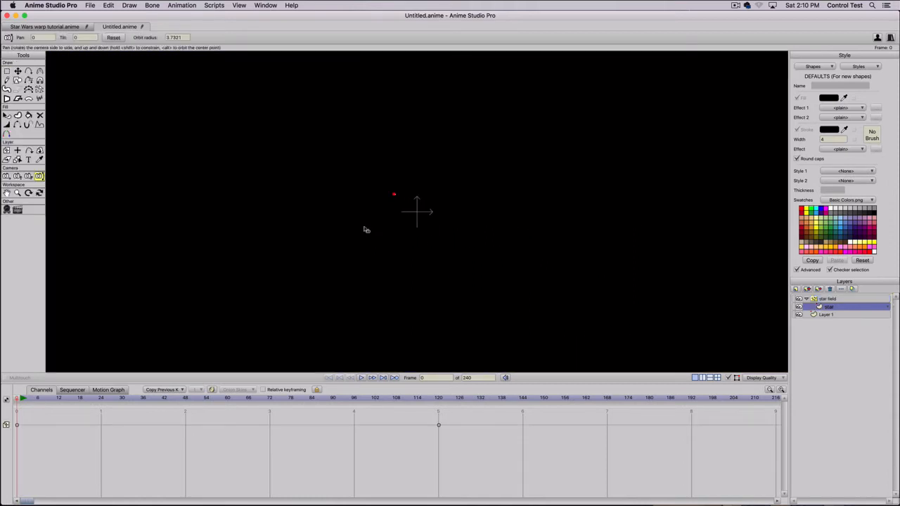
pyautogui.scroll(2, 345, 247)
pyautogui.scroll(-15, 266, 334)
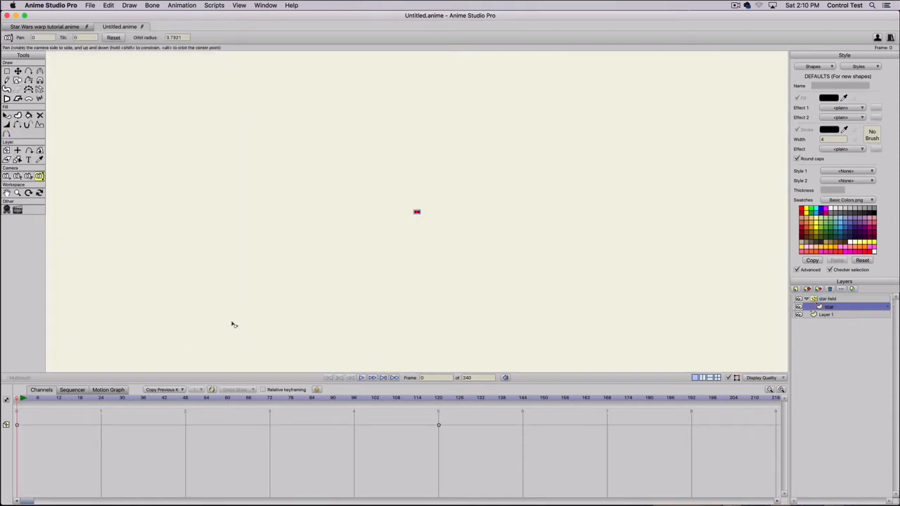
pyautogui.scroll(8, 317, 304)
pyautogui.scroll(10, 318, 304)
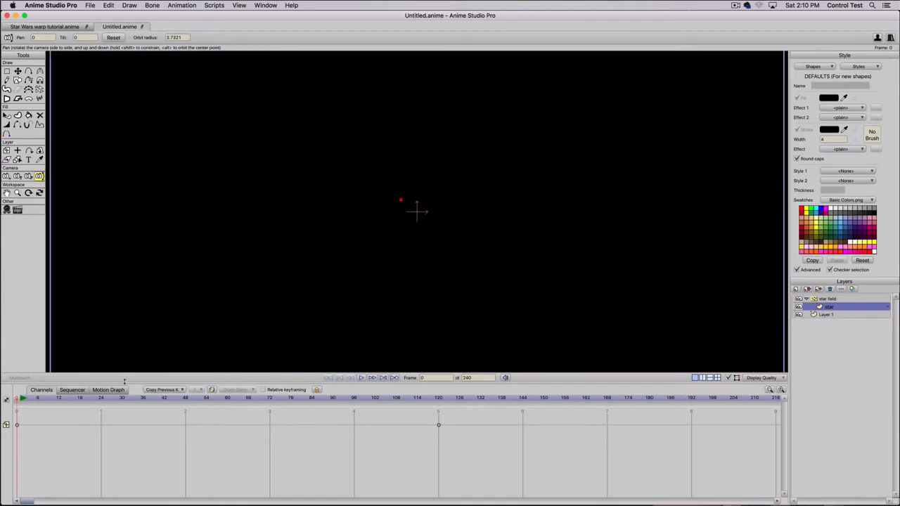
pyautogui.scroll(5, 328, 201)
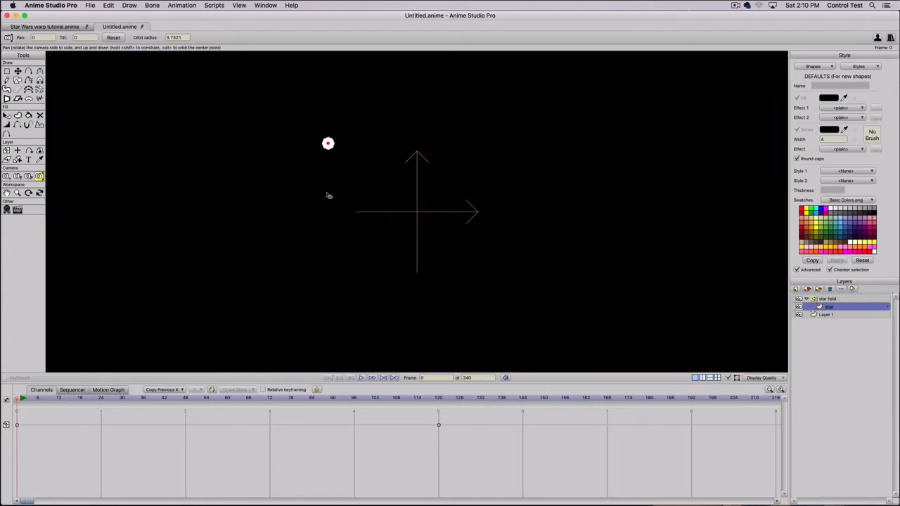
pyautogui.press('q')
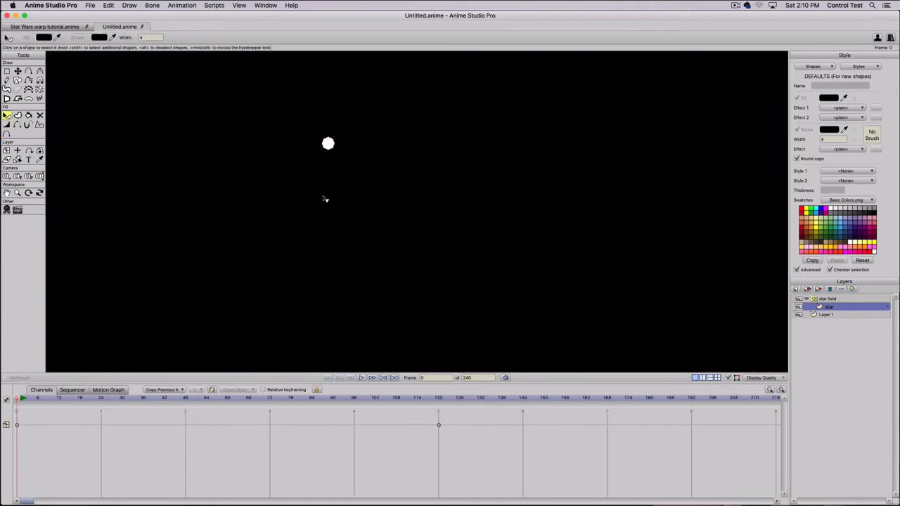
pyautogui.click(328, 144)
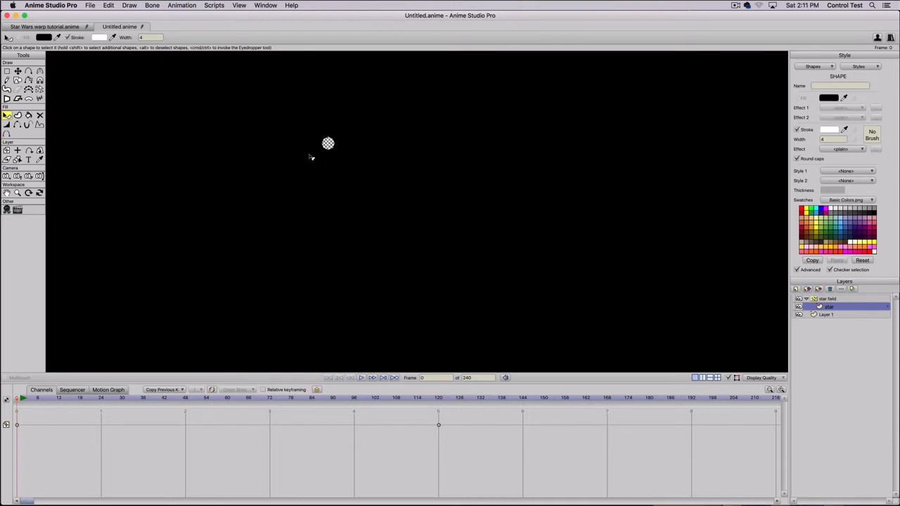
pyautogui.scroll(-3, 315, 170)
pyautogui.scroll(-5, 396, 228)
pyautogui.scroll(7, 370, 232)
pyautogui.click(830, 131)
pyautogui.moveTo(747, 181); pyautogui.dragTo(740, 300)
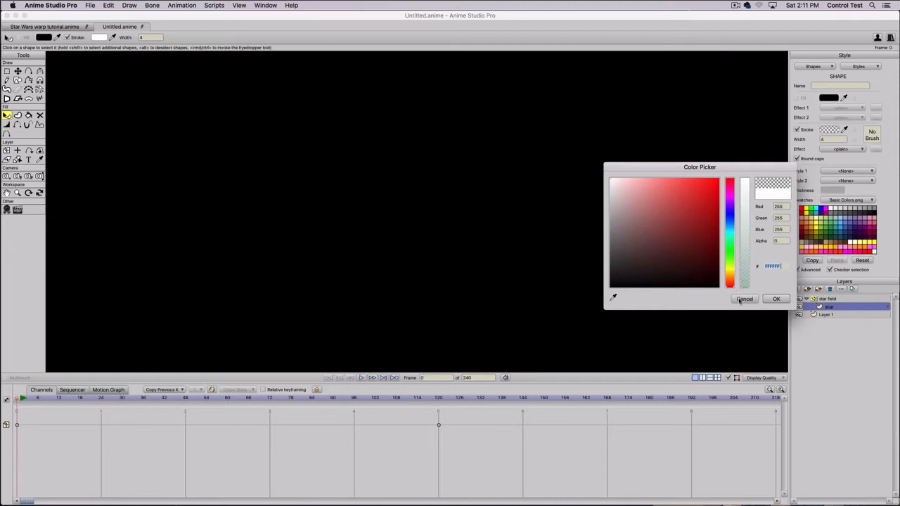
pyautogui.click(775, 299)
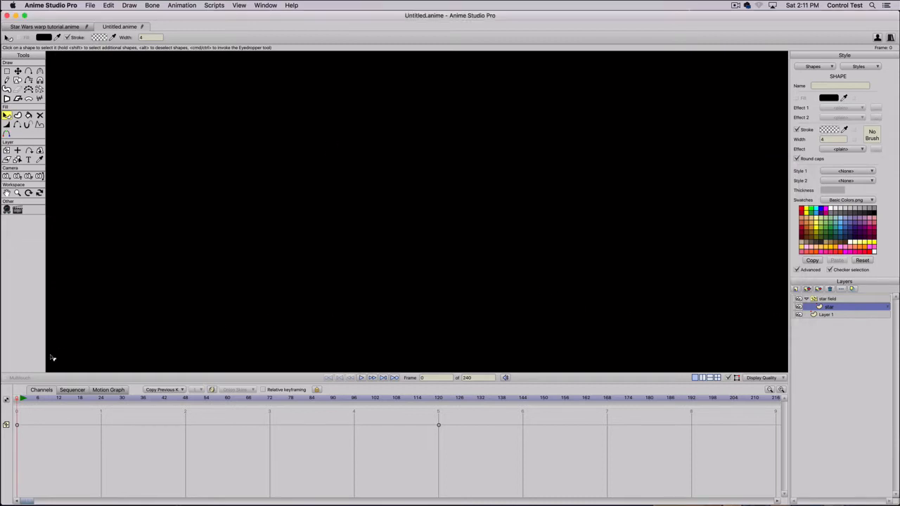
# - At frame 12, keyframe the star's stroke back to opaque white by raising its alpha
pyautogui.click(59, 399)
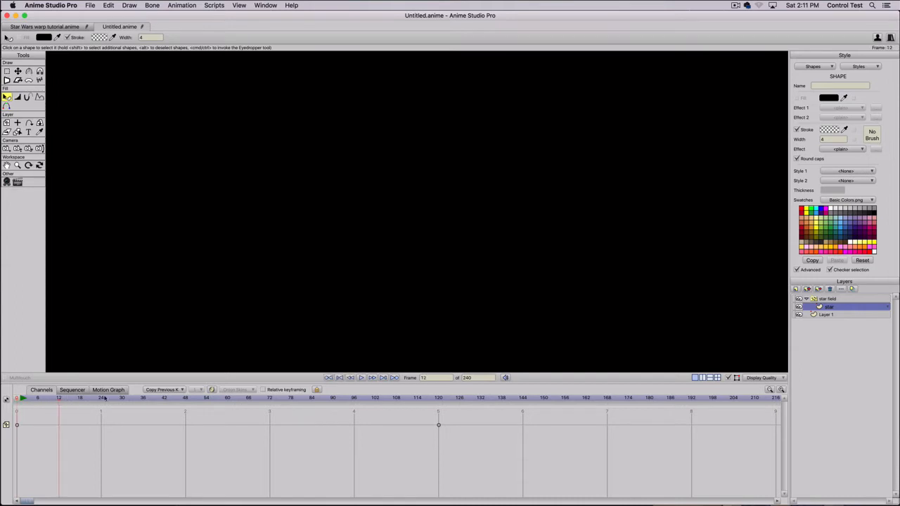
pyautogui.click(830, 130)
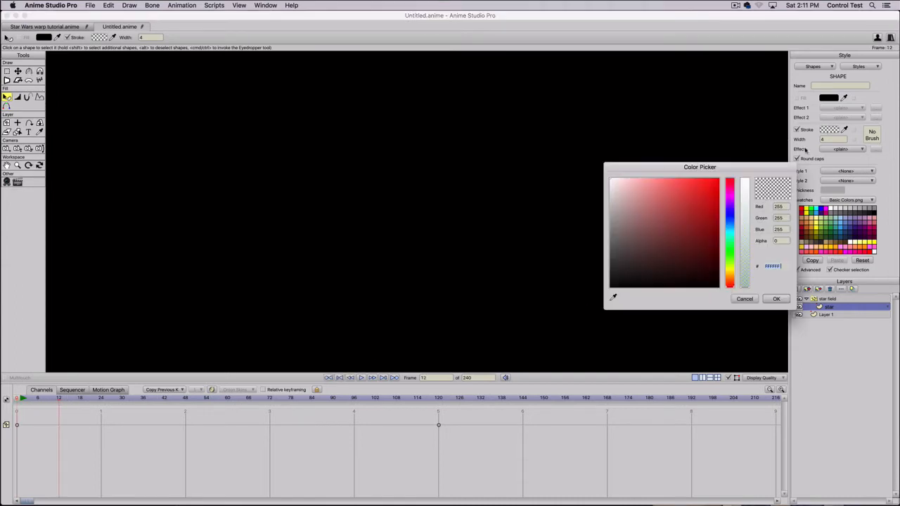
pyautogui.moveTo(744, 213); pyautogui.dragTo(745, 182)
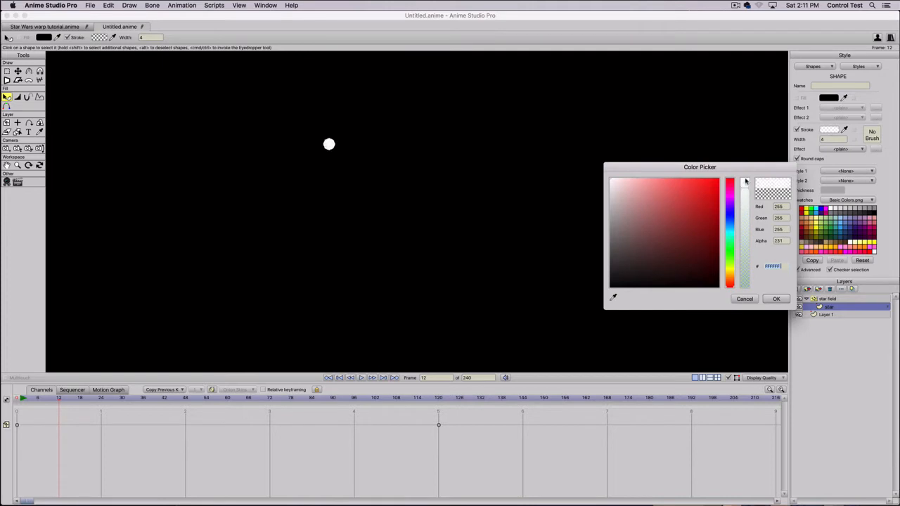
pyautogui.click(782, 300)
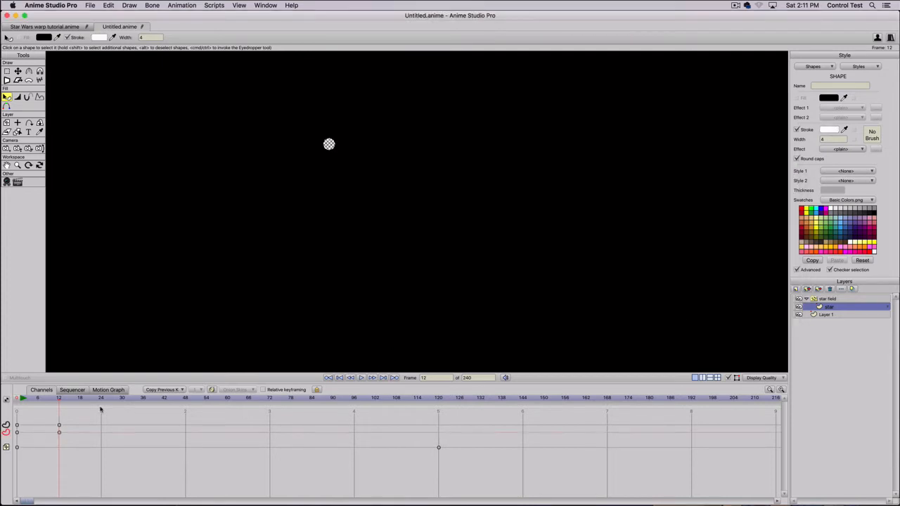
# - Scrub and play the star's fade-in and movement up to about frame 121, and select the star field layer
pyautogui.click(24, 399)
pyautogui.moveTo(25, 399); pyautogui.dragTo(31, 400)
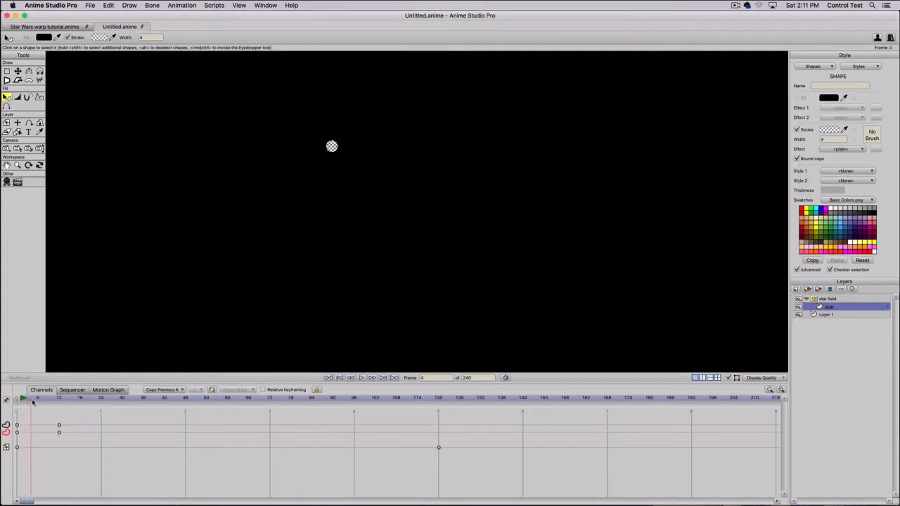
pyautogui.scroll(-6, 287, 264)
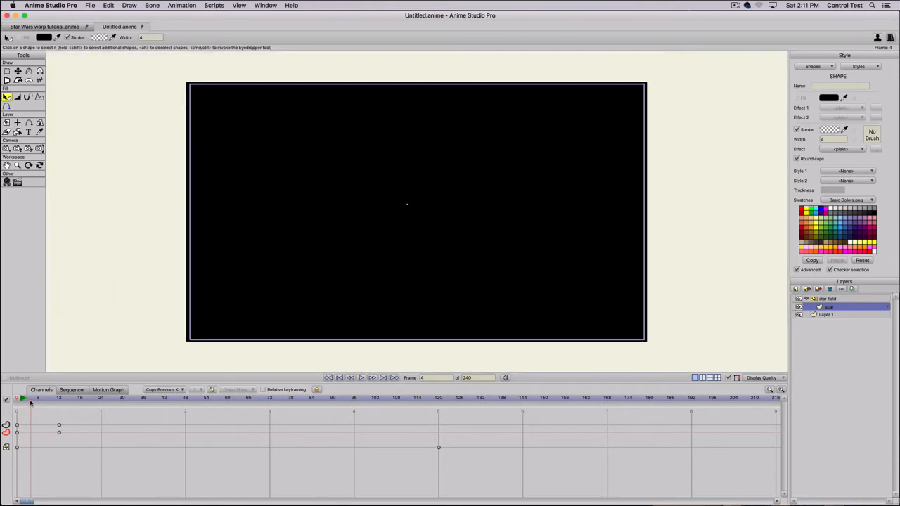
pyautogui.moveTo(31, 402)
pyautogui.mouseDown()
pyautogui.moveTo(209, 399)
pyautogui.moveTo(31, 400)
pyautogui.mouseUp()
pyautogui.press('space')
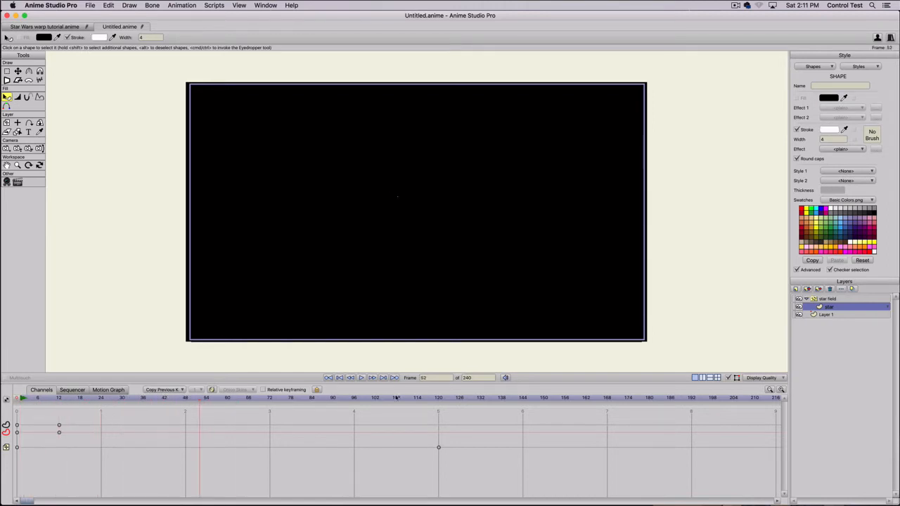
pyautogui.moveTo(397, 398); pyautogui.dragTo(442, 402)
pyautogui.click(844, 299)
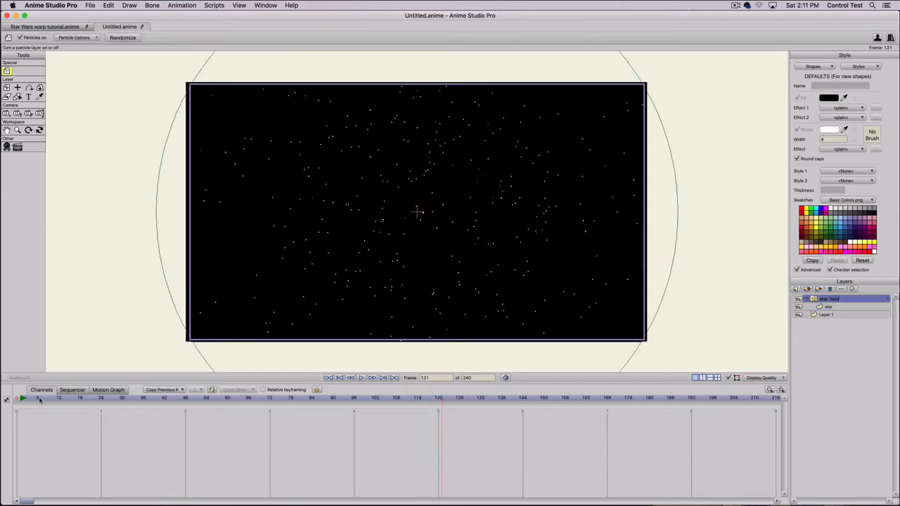
# - Export frames 1 to 100 of the star field as a half-size QuickTime movie named test on the Desktop
pyautogui.moveTo(32, 401); pyautogui.dragTo(93, 402)
pyautogui.click(90, 5)
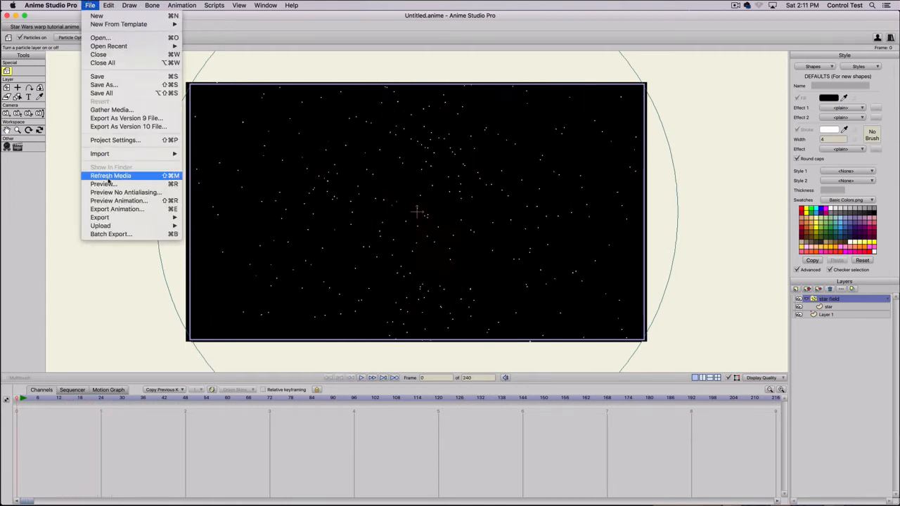
pyautogui.click(110, 209)
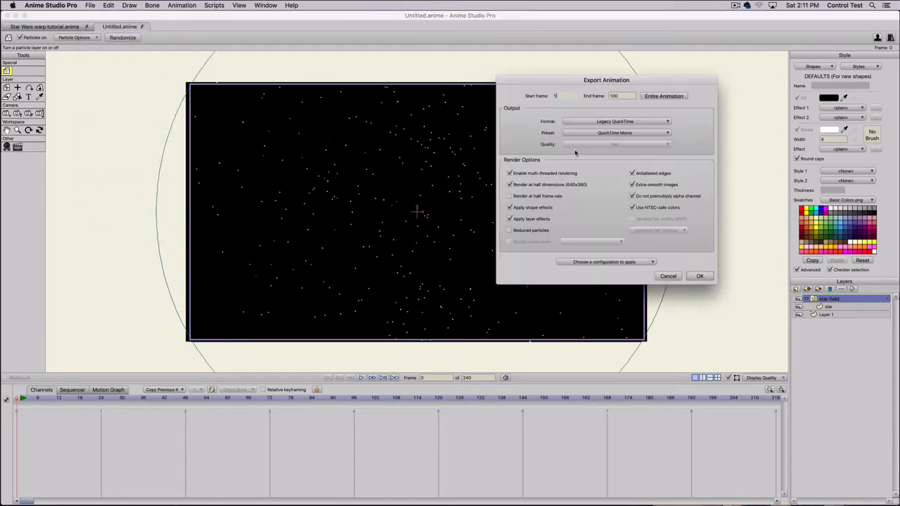
pyautogui.press('Return')
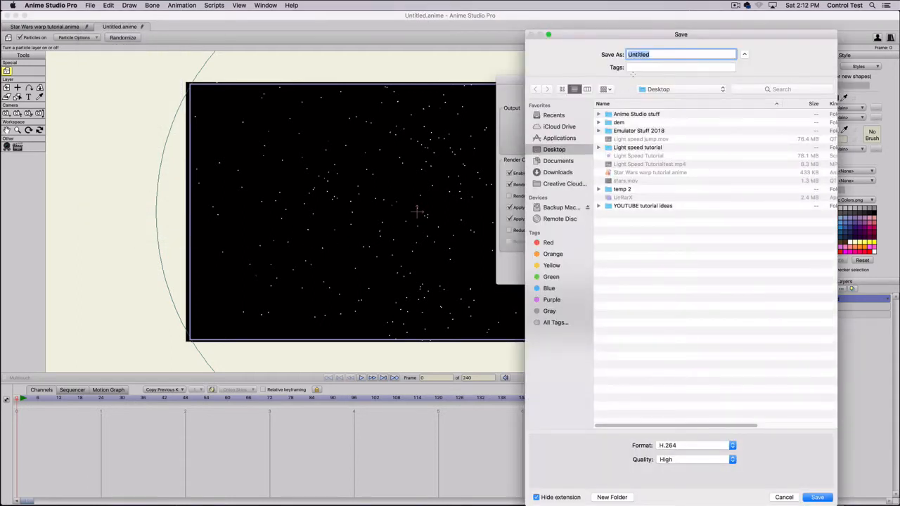
pyautogui.write('test')
pyautogui.press('Return')
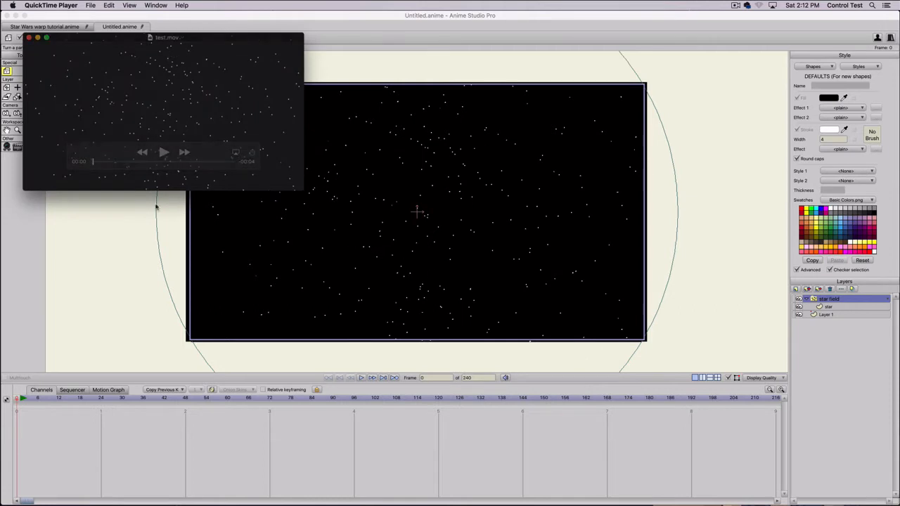
# - Switch to QuickTime Player, play test.mov in an enlarged window to check the star motion, and close it
pyautogui.press('space')
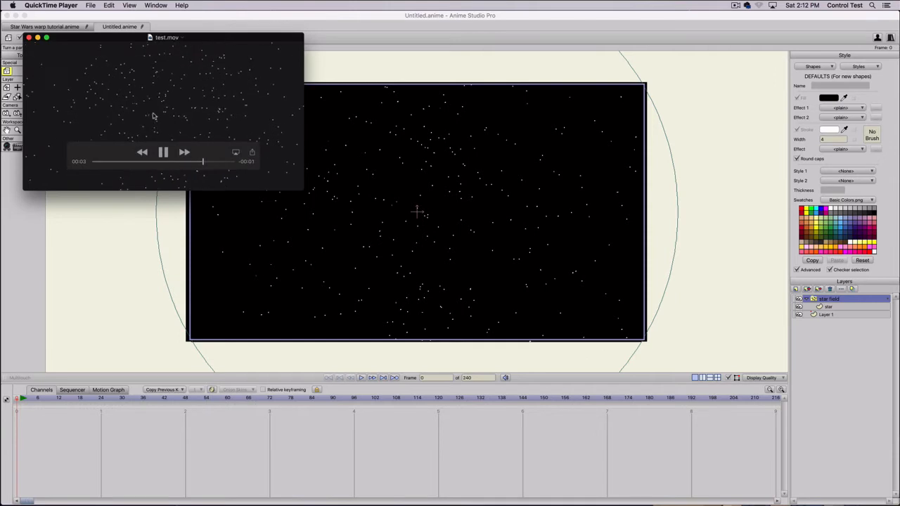
pyautogui.moveTo(302, 189); pyautogui.dragTo(556, 331)
pyautogui.click(290, 271)
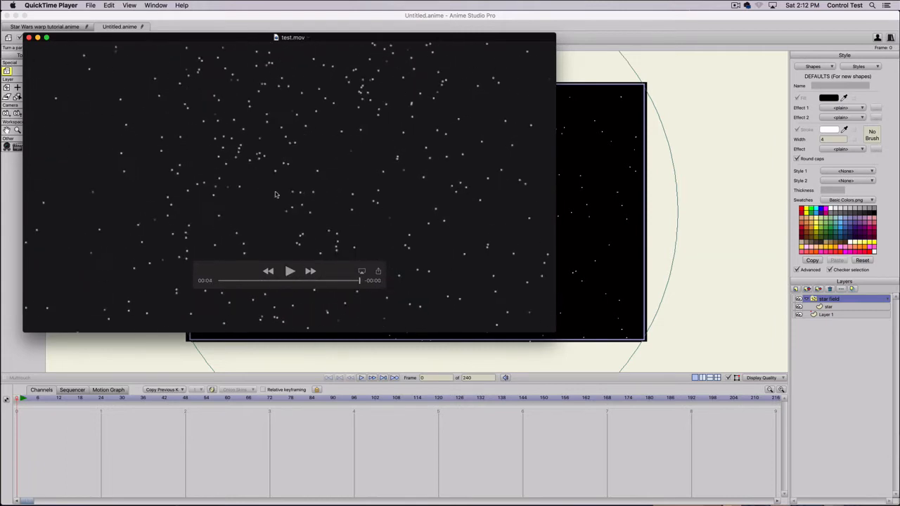
pyautogui.click(28, 36)
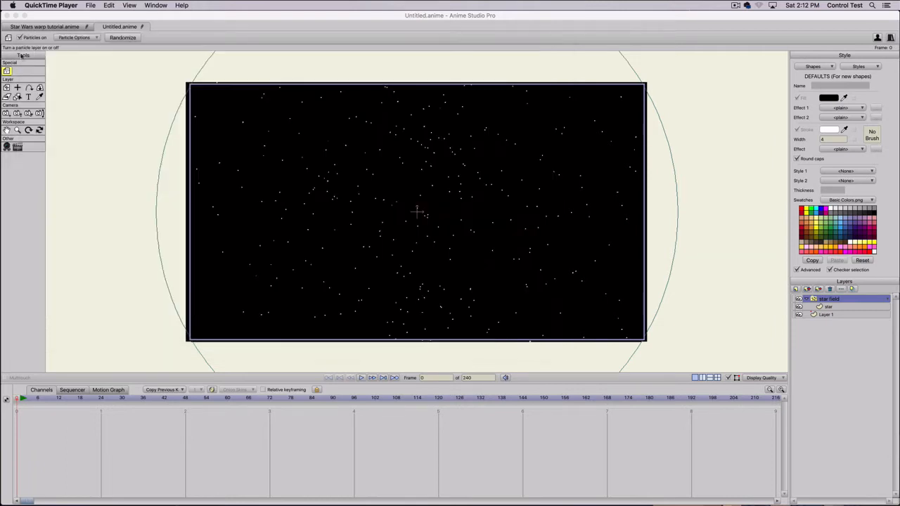
# - Change the velocity and source depth in the star field's particle options and play back the new star motion
pyautogui.click(72, 38)
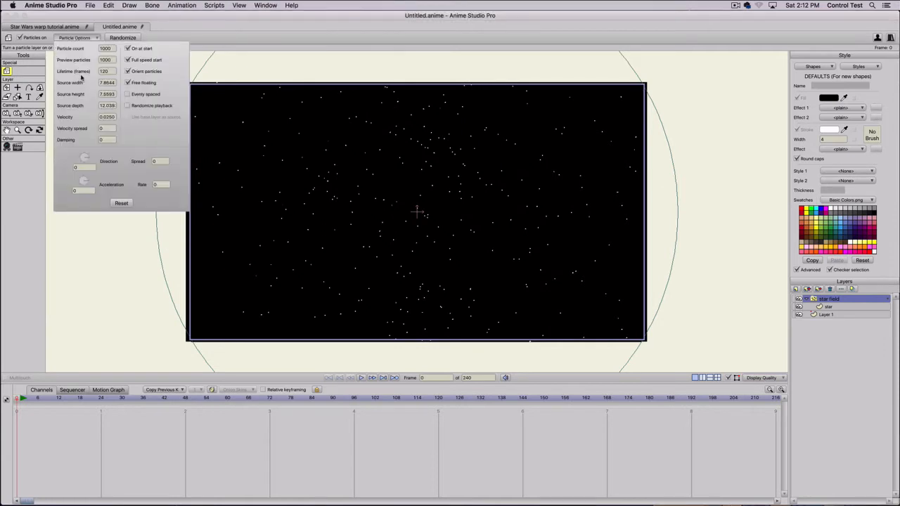
pyautogui.click(105, 117)
pyautogui.moveTo(107, 117); pyautogui.dragTo(62, 116)
pyautogui.write('0')
pyautogui.click(104, 105)
pyautogui.scroll(5, 106, 106)
pyautogui.click(30, 401)
pyautogui.press('space')
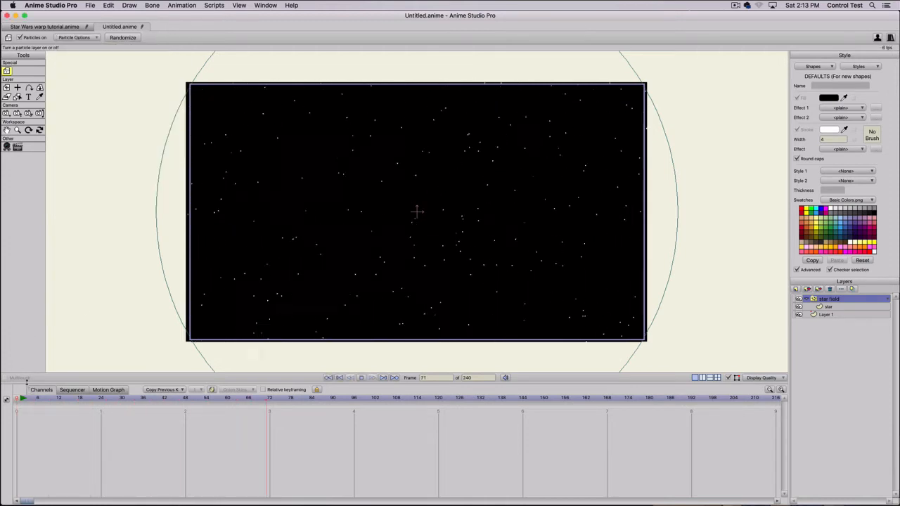
pyautogui.press('space')
# - Return to frame 0 and export frames 1 to 100 as a QuickTime movie named test2
pyautogui.moveTo(22, 400); pyautogui.dragTo(1, 403)
pyautogui.click(90, 4)
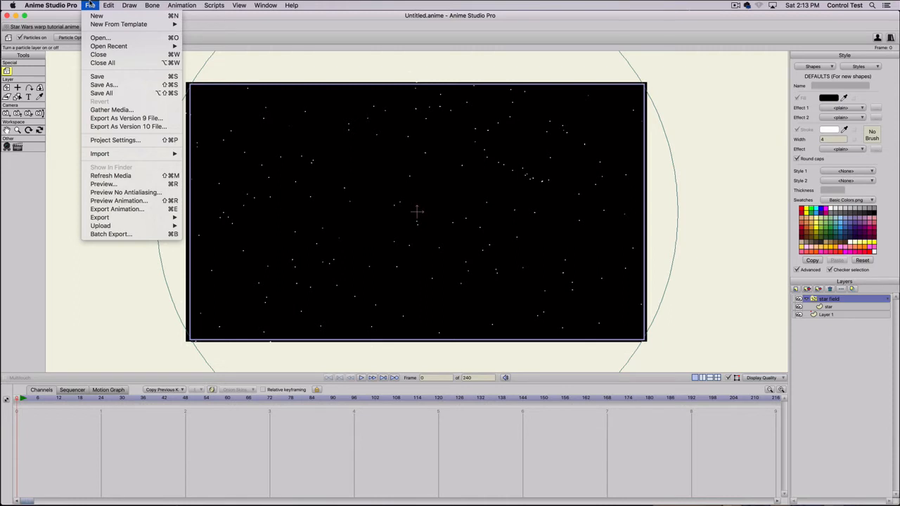
pyautogui.click(105, 209)
pyautogui.click(701, 277)
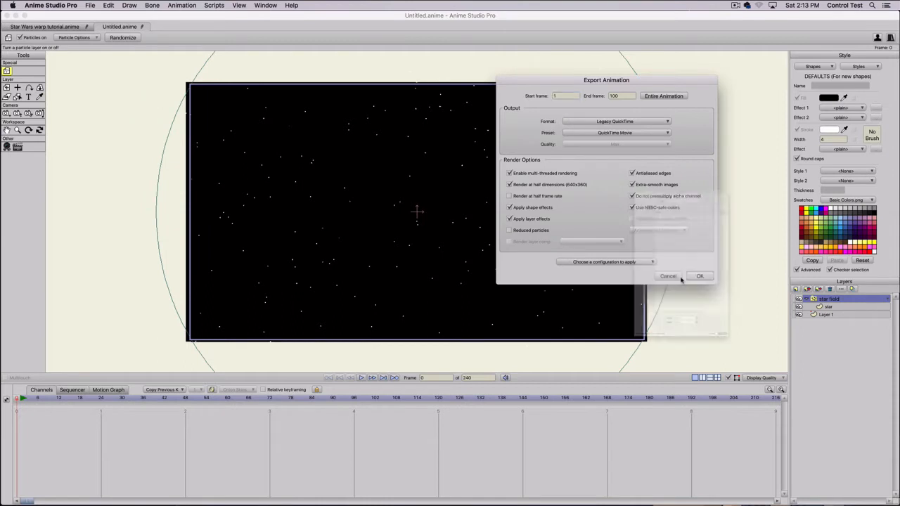
pyautogui.write('test')
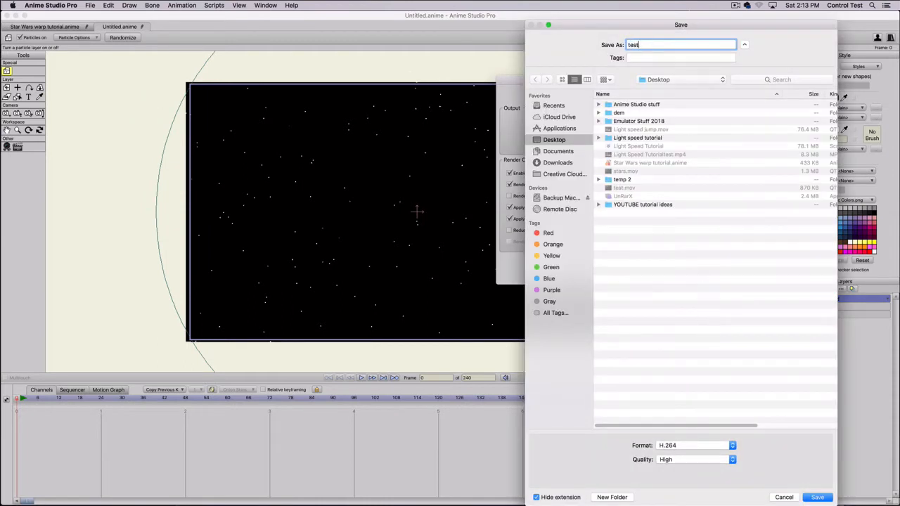
pyautogui.press('Return')
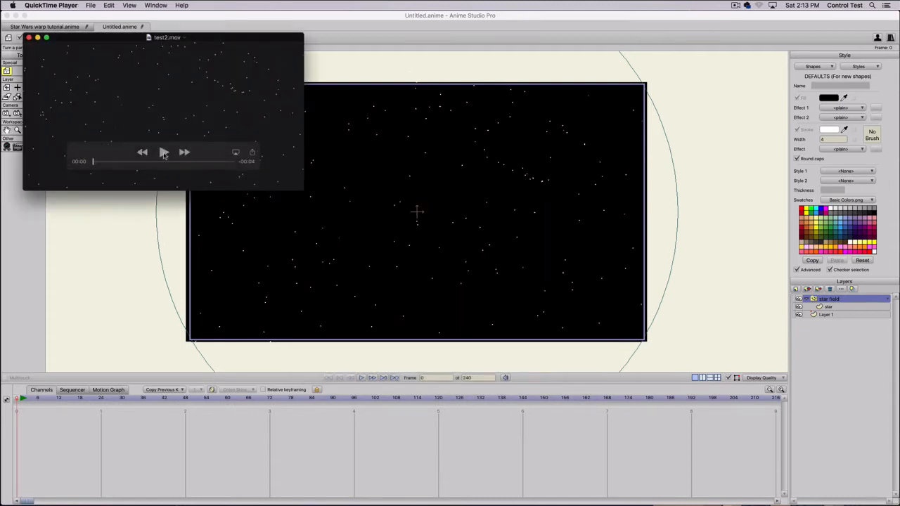
# - Play test2.mov in QuickTime Player with looping to check the changed star motion, and close it
pyautogui.click(163, 153)
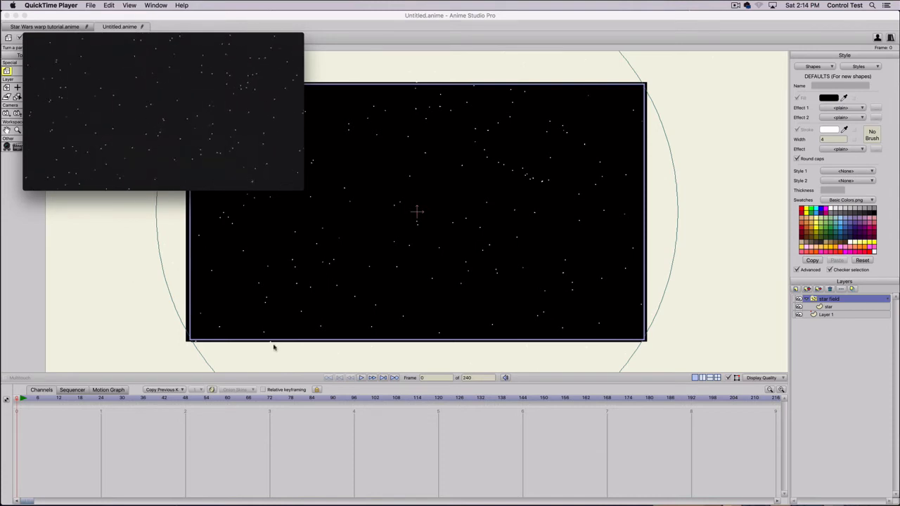
pyautogui.press('super+l')
pyautogui.click(498, 162)
pyautogui.click(162, 152)
pyautogui.click(29, 37)
# - View the finished cockpit scene in the Star Wars warp tutorial.anime document and return to Untitled.anime at frame 0
pyautogui.click(44, 27)
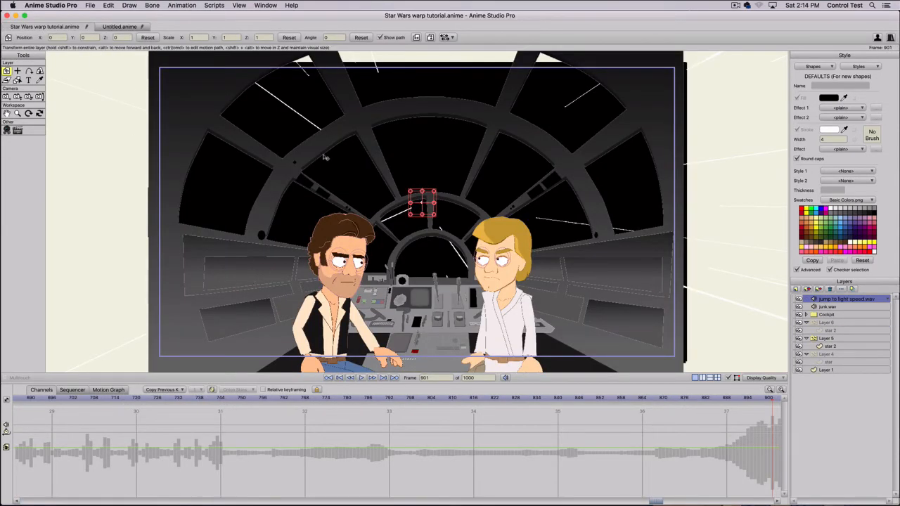
pyautogui.click(118, 28)
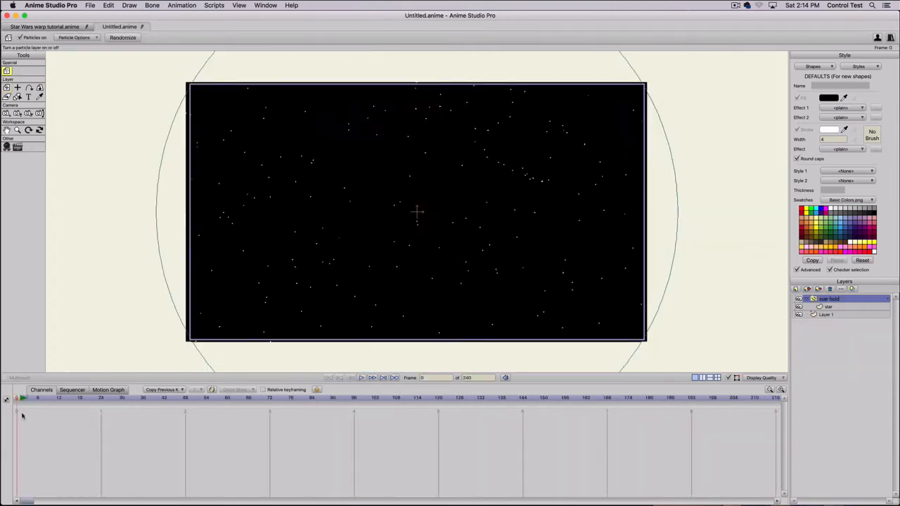
pyautogui.moveTo(25, 400); pyautogui.dragTo(2, 400)
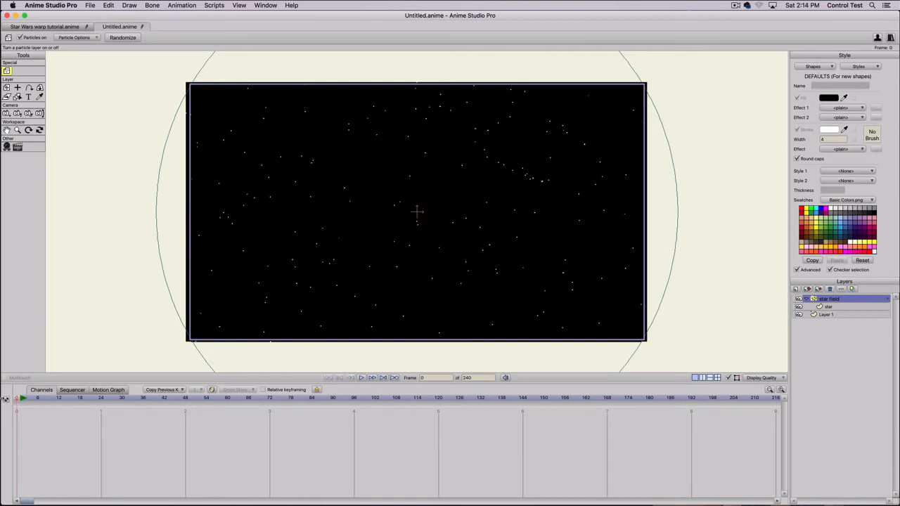
# - Hide the star field layer and add a new vector layer named star warp above it
pyautogui.click(799, 299)
pyautogui.click(796, 290)
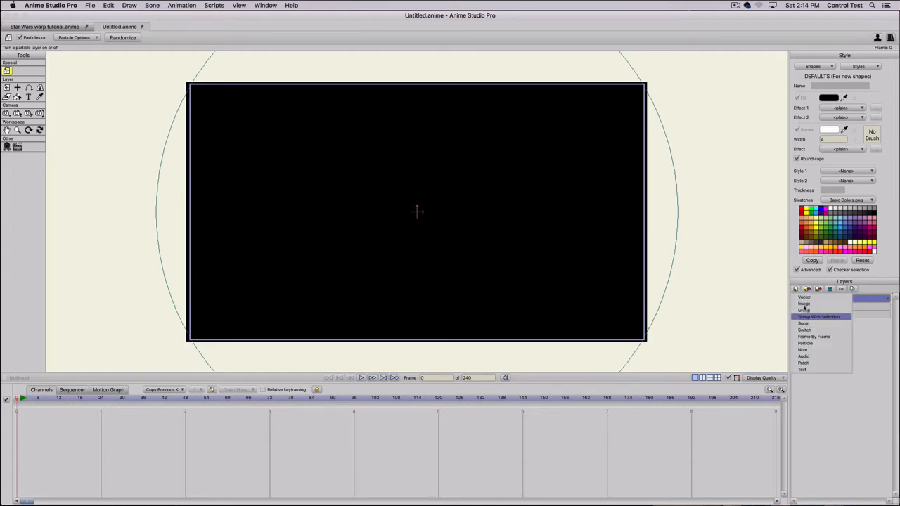
pyautogui.click(805, 297)
pyautogui.write('st')
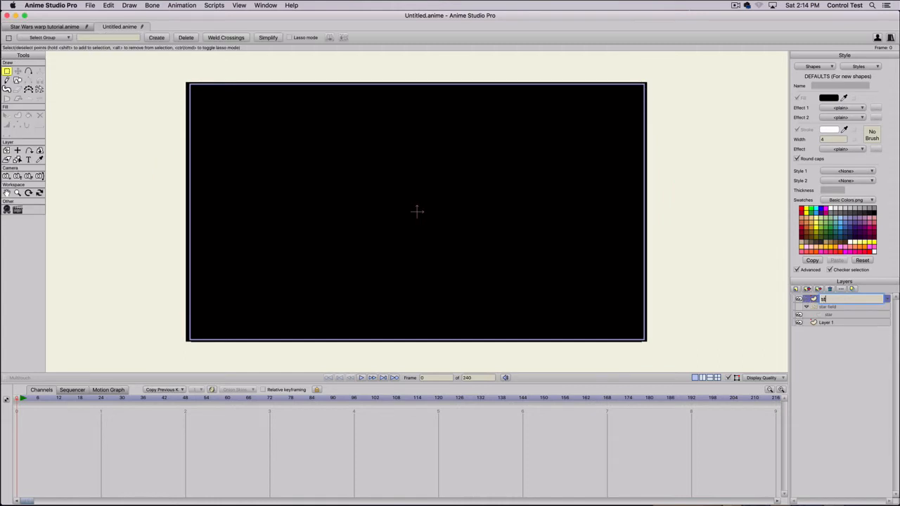
pyautogui.write('ar warp')
pyautogui.press('Return')
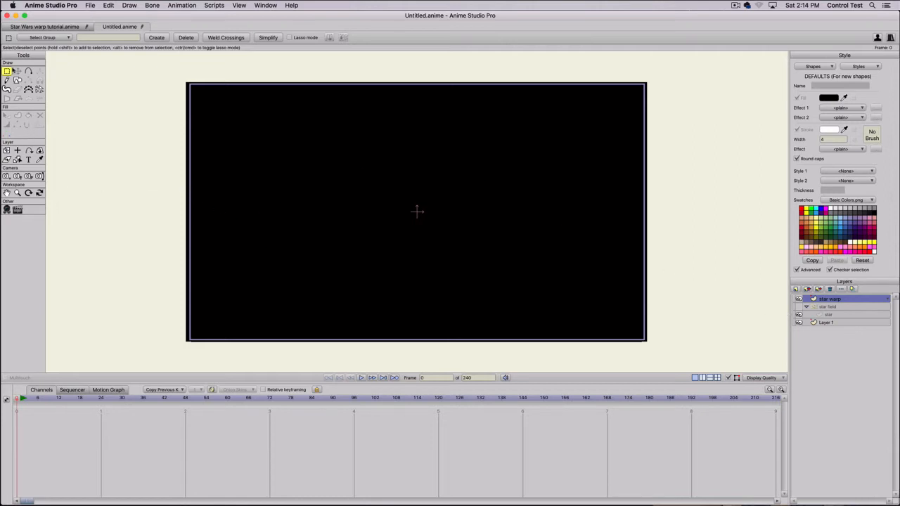
# - Draw a short vertical line just beside the canvas centre on the star warp layer with the Add Point tool
pyautogui.click(6, 81)
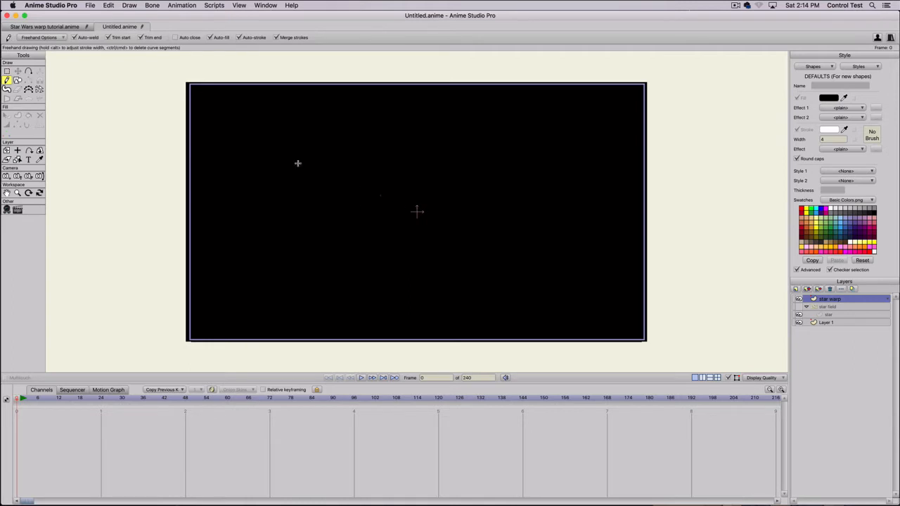
pyautogui.press('a')
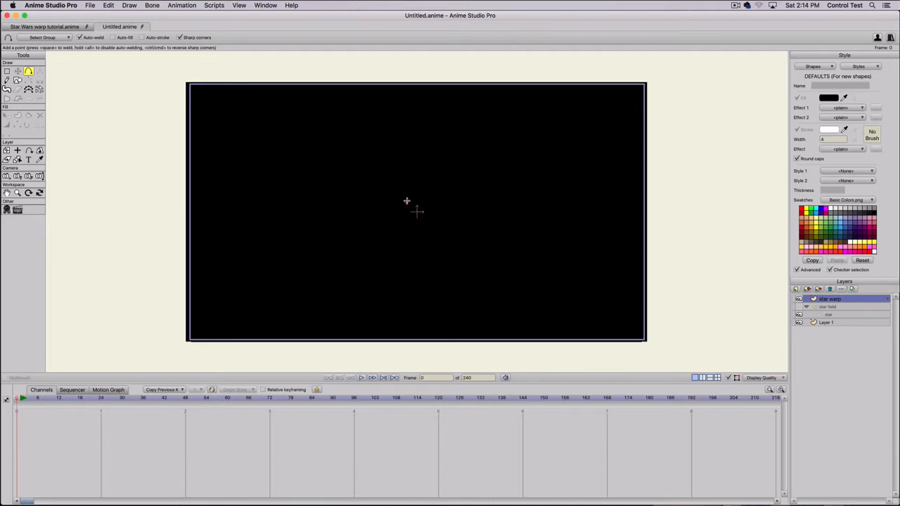
pyautogui.moveTo(406, 202); pyautogui.dragTo(406, 184)
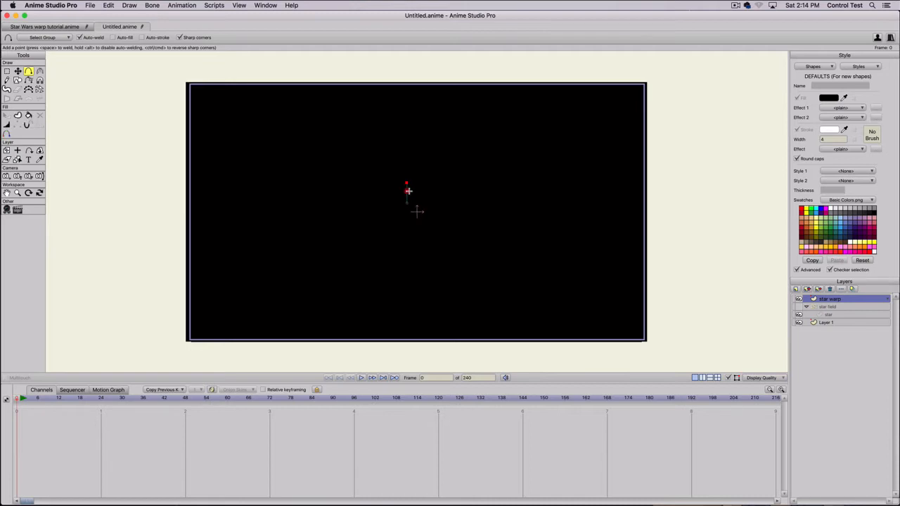
# - Select the short vertical line with the Create Shape tool
pyautogui.press('u')
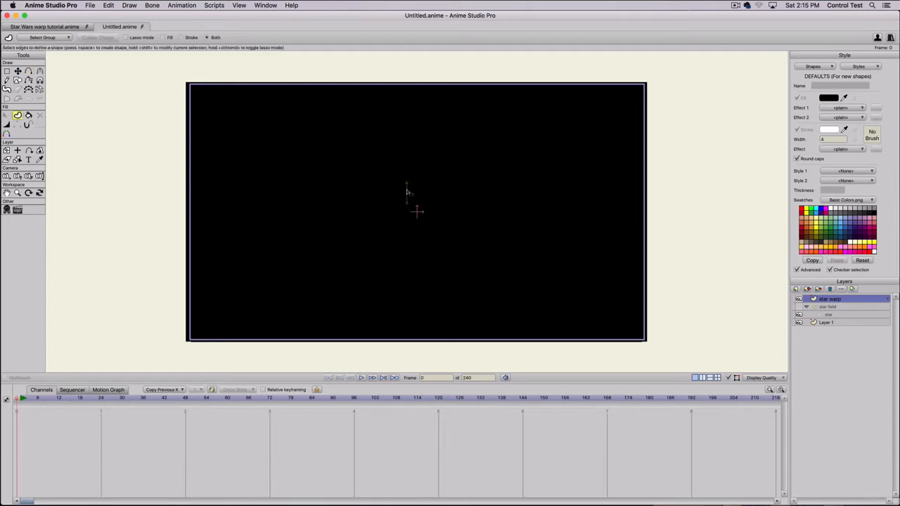
pyautogui.click(407, 191)
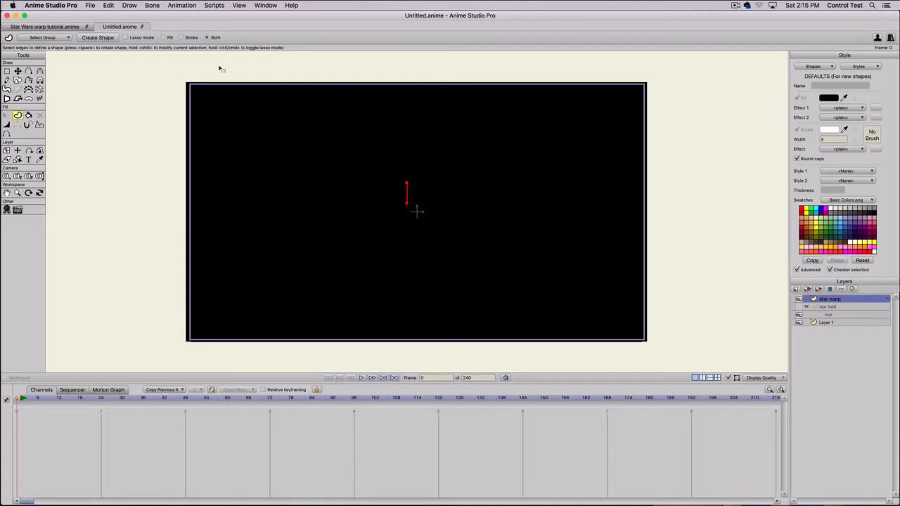
pyautogui.scroll(5, 317, 177)
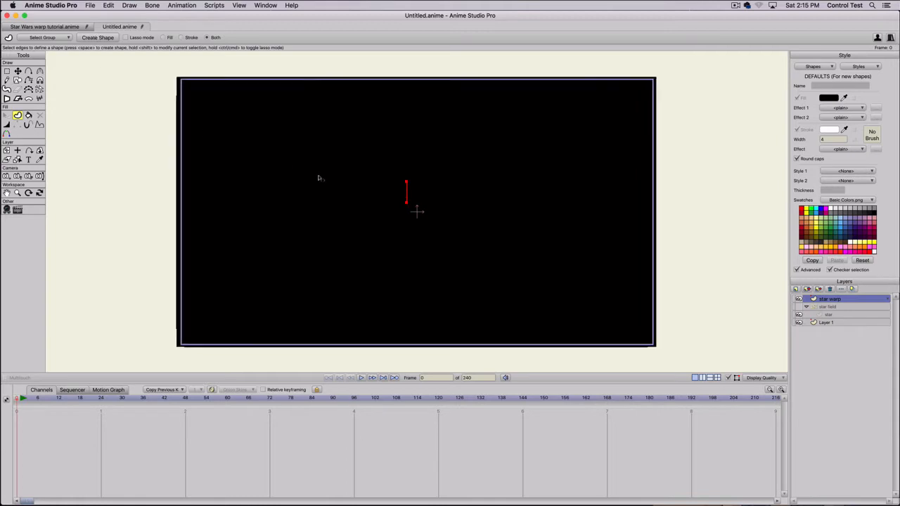
pyautogui.scroll(-1, 319, 182)
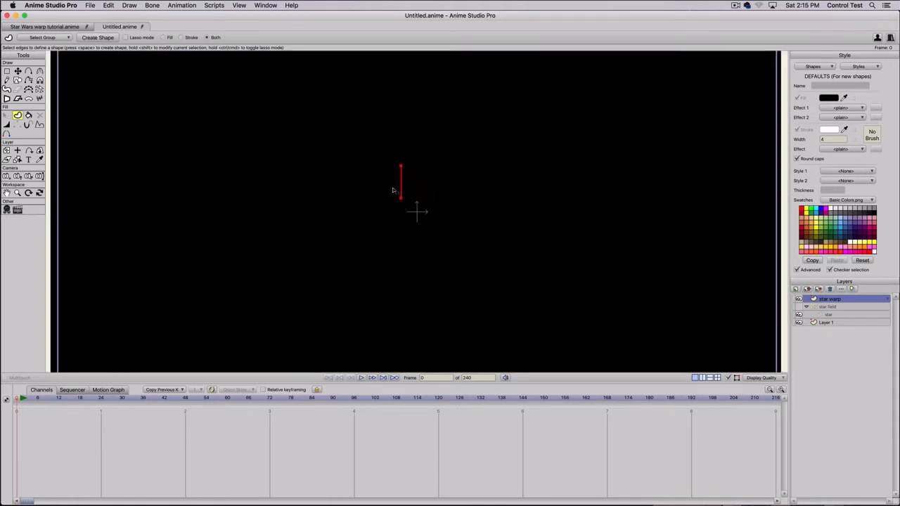
pyautogui.scroll(-2, 394, 191)
pyautogui.scroll(2, 397, 194)
pyautogui.scroll(-2, 378, 194)
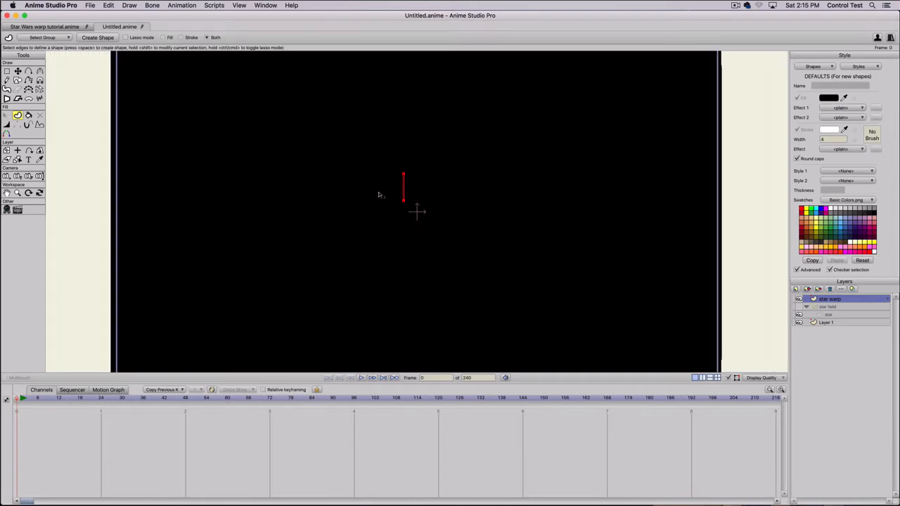
pyautogui.scroll(-2, 382, 196)
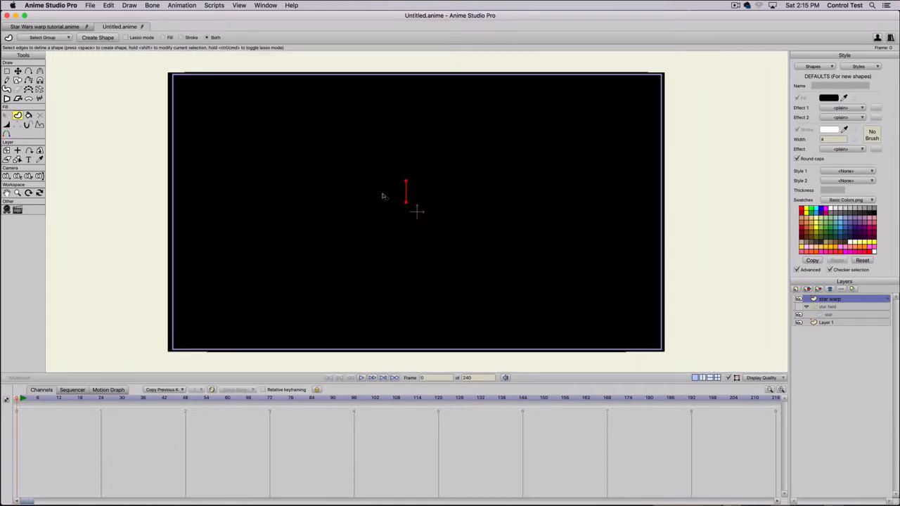
pyautogui.press('space')
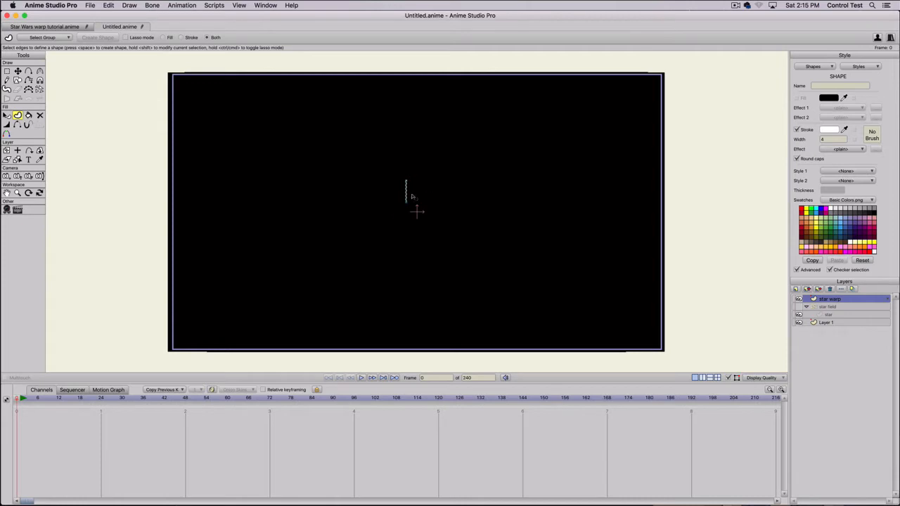
pyautogui.scroll(3, 411, 197)
pyautogui.scroll(-3, 393, 174)
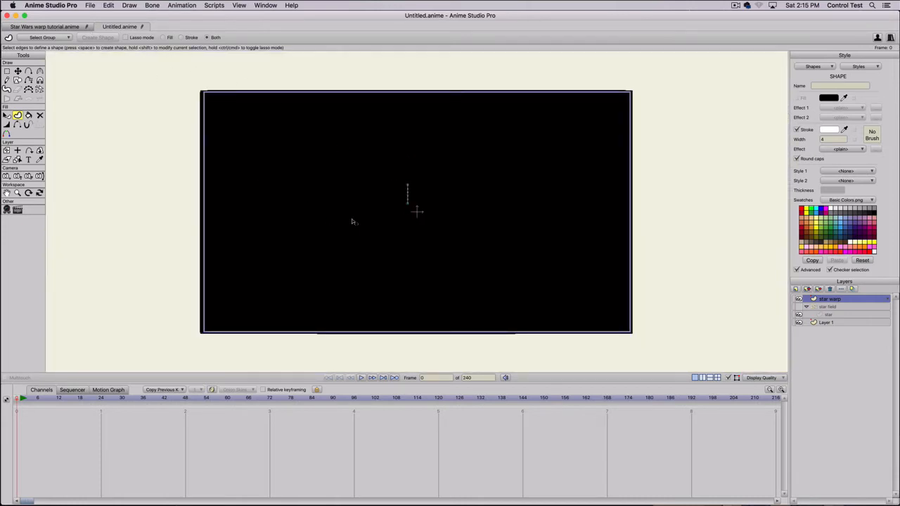
pyautogui.press('super+z')
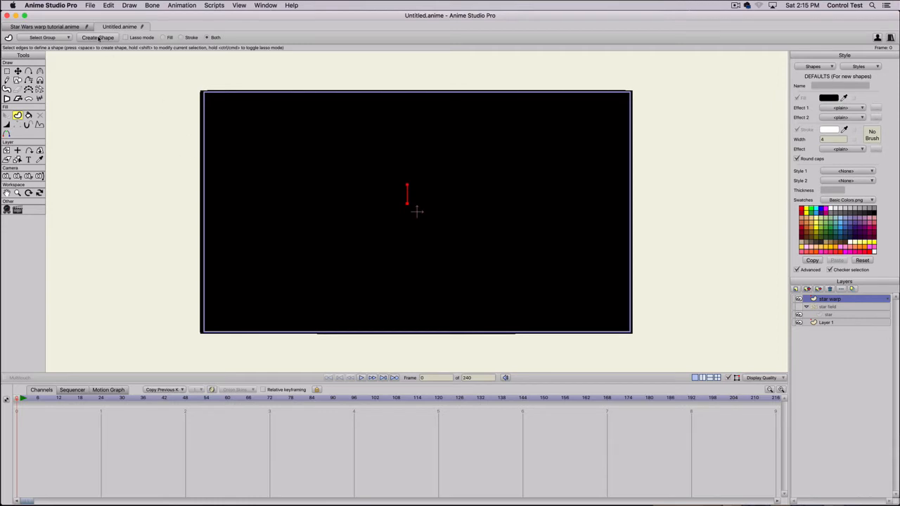
# - Create a white stroke shape from the selected vertical line and activate the Transform Points tool
pyautogui.click(98, 37)
pyautogui.scroll(3, 387, 193)
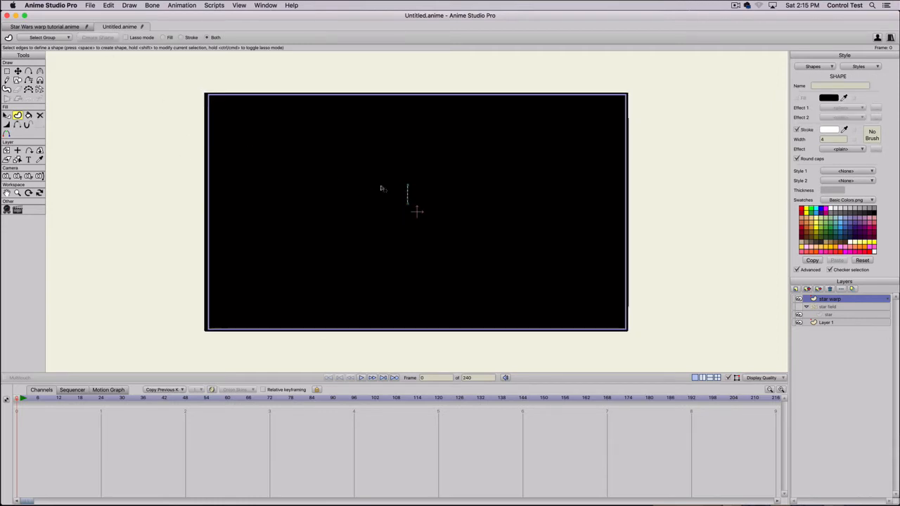
pyautogui.scroll(4, 398, 205)
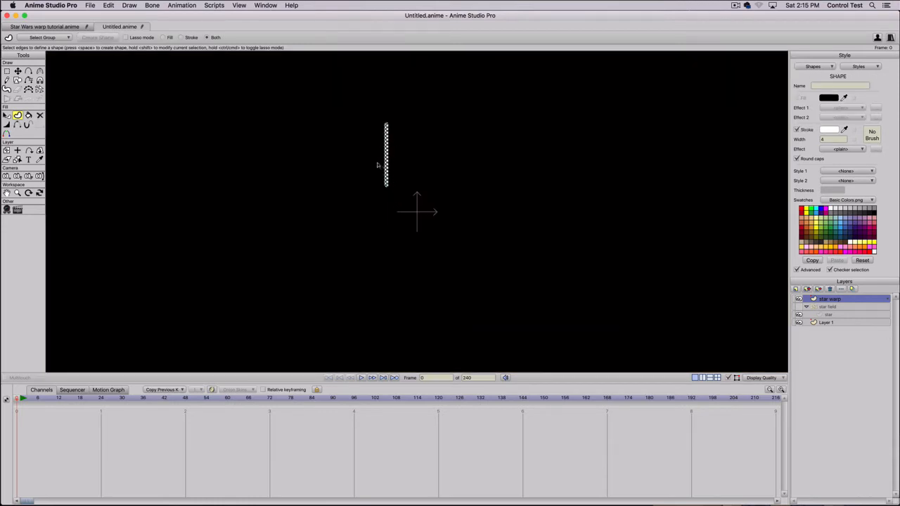
pyautogui.press('t')
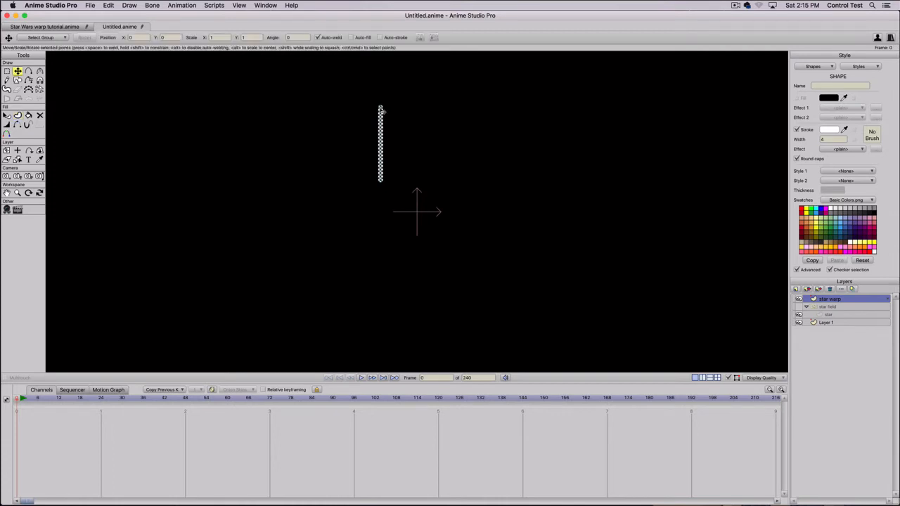
# - Collapse the vertical line on the star warp layer into a dot by moving its upper point down onto the lower one
pyautogui.moveTo(380, 110); pyautogui.dragTo(357, 112)
pyautogui.moveTo(360, 113); pyautogui.dragTo(380, 180)
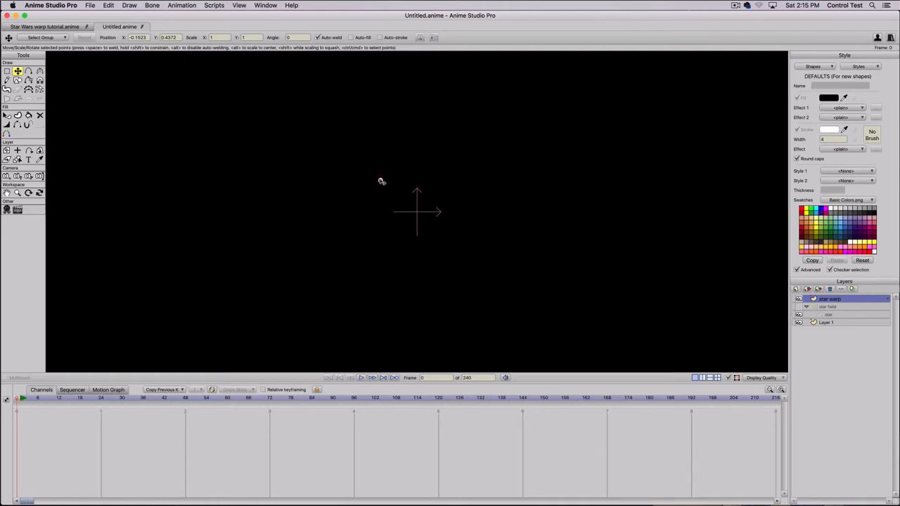
pyautogui.moveTo(380, 180); pyautogui.dragTo(381, 180)
# - Key the star warp dot's points at frame 96 by selecting them and nudging them slightly in place
pyautogui.scroll(-3, 236, 289)
pyautogui.moveTo(22, 402); pyautogui.dragTo(73, 404)
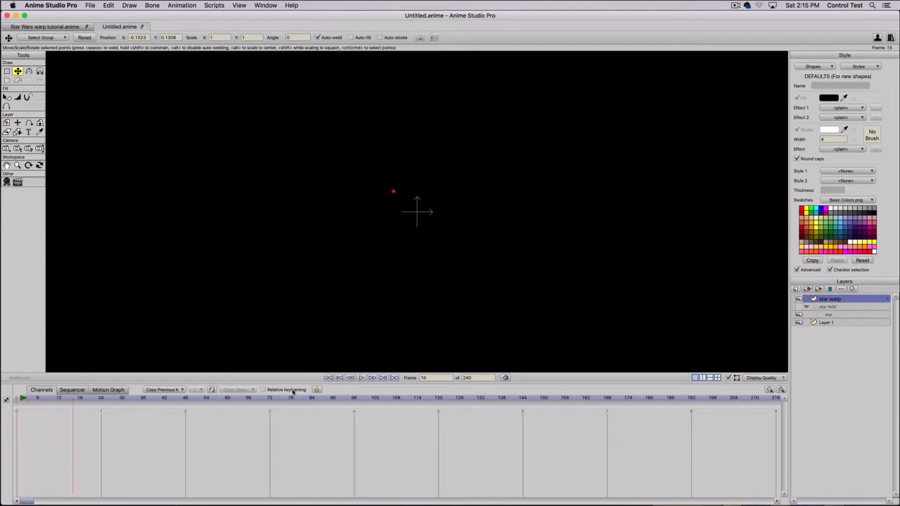
pyautogui.scroll(-3, 326, 311)
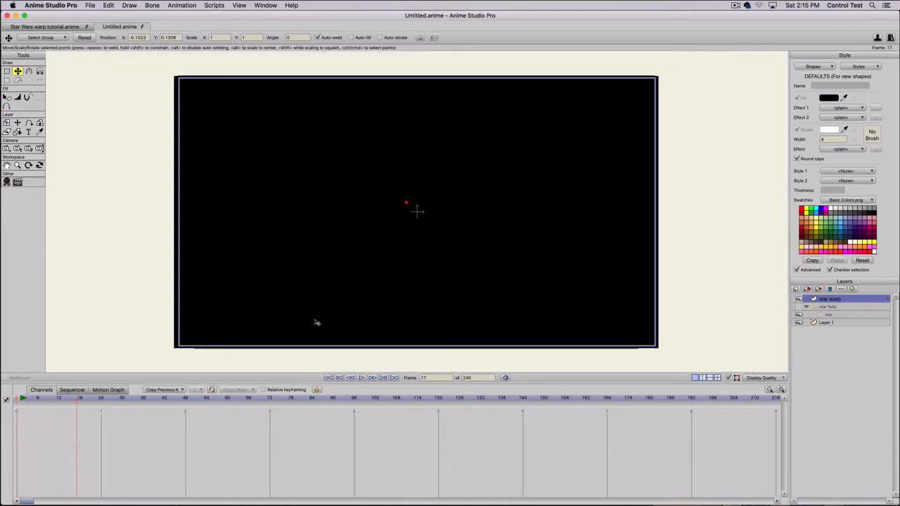
pyautogui.moveTo(21, 401); pyautogui.dragTo(354, 408)
pyautogui.press('e')
pyautogui.press('t')
pyautogui.press('e')
pyautogui.moveTo(391, 218); pyautogui.dragTo(422, 190)
pyautogui.scroll(3, 401, 213)
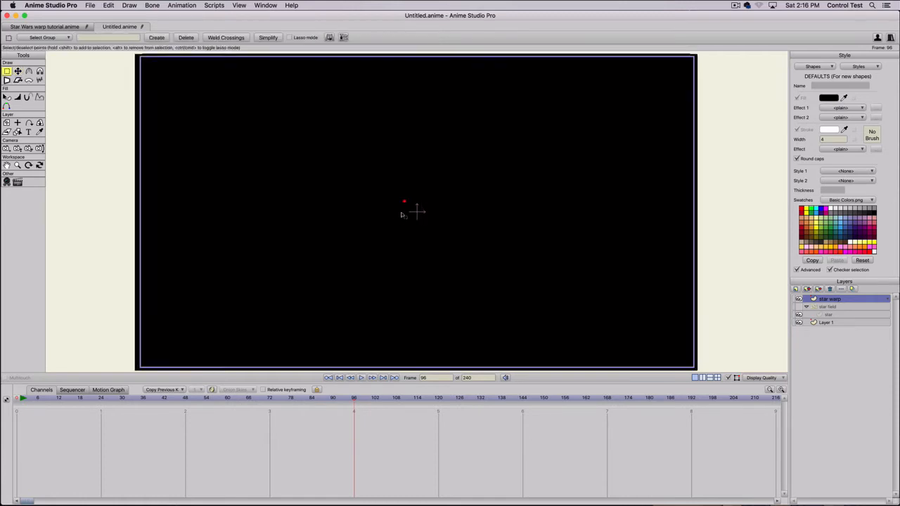
pyautogui.scroll(2, 386, 223)
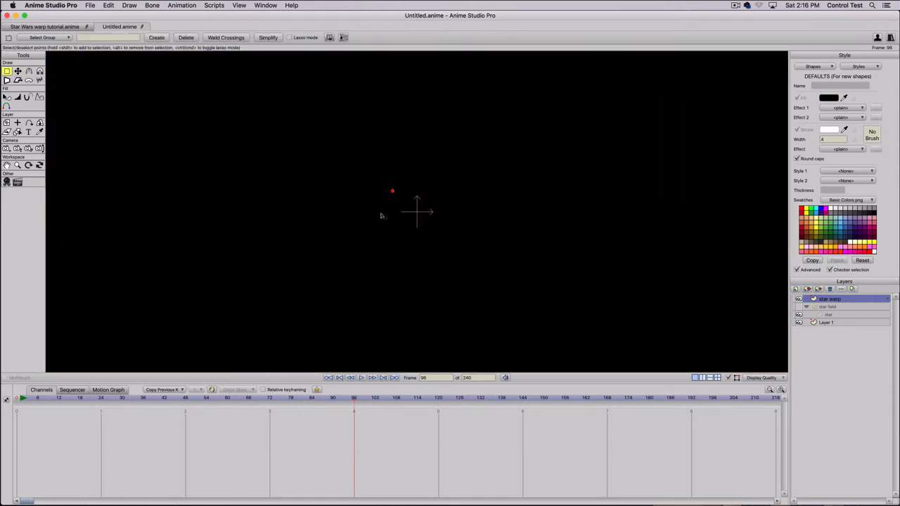
pyautogui.moveTo(380, 203); pyautogui.dragTo(407, 181)
pyautogui.press('t')
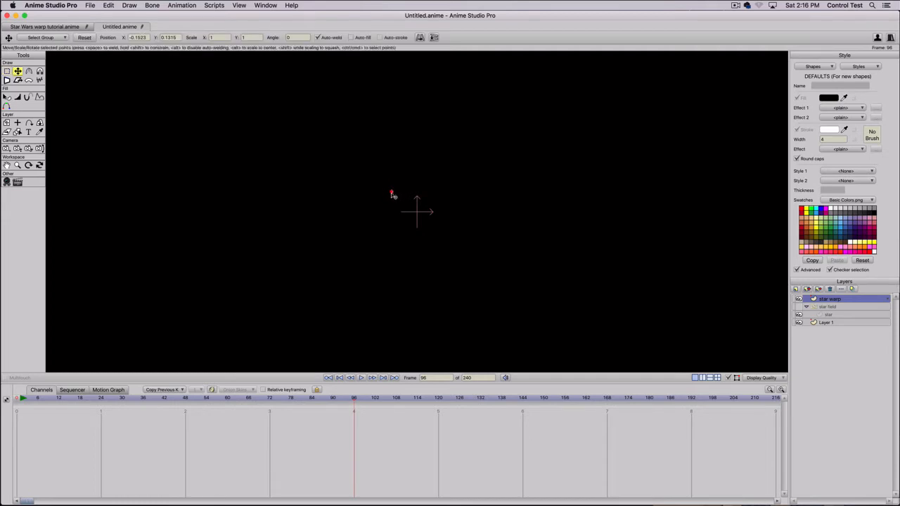
pyautogui.moveTo(393, 196); pyautogui.dragTo(391, 198)
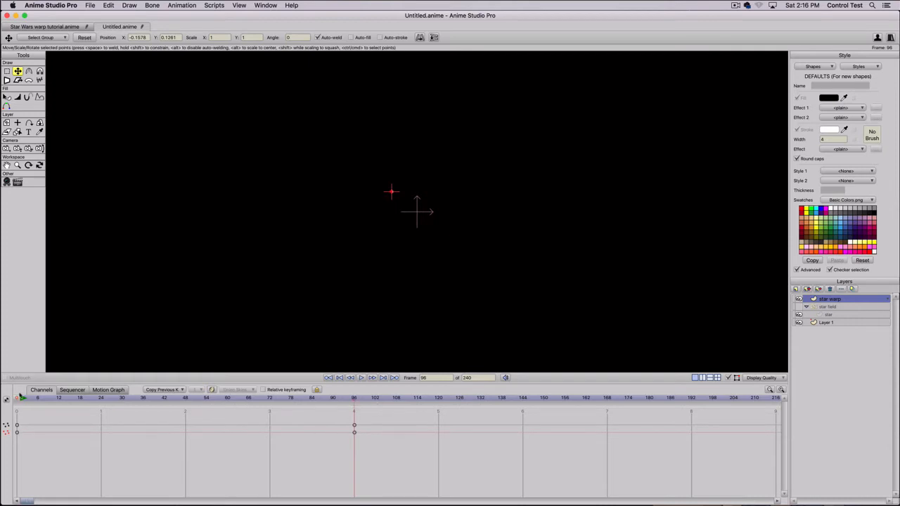
# - At frame 128, stretch the dot into a vertical streak whose upper point sits above the canvas, then return to frame 0
pyautogui.moveTo(19, 400); pyautogui.dragTo(358, 417)
pyautogui.click(467, 399)
pyautogui.click(392, 190)
pyautogui.moveTo(392, 191); pyautogui.dragTo(394, 83)
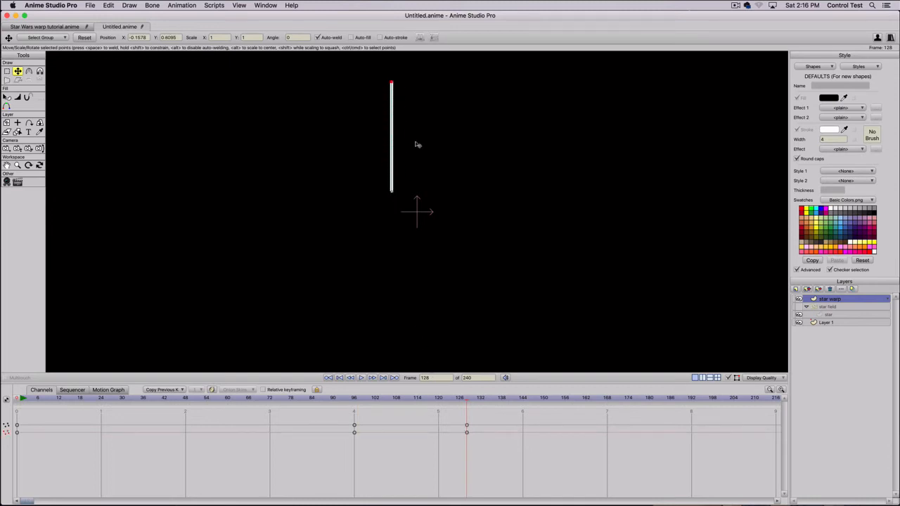
pyautogui.scroll(-3, 418, 182)
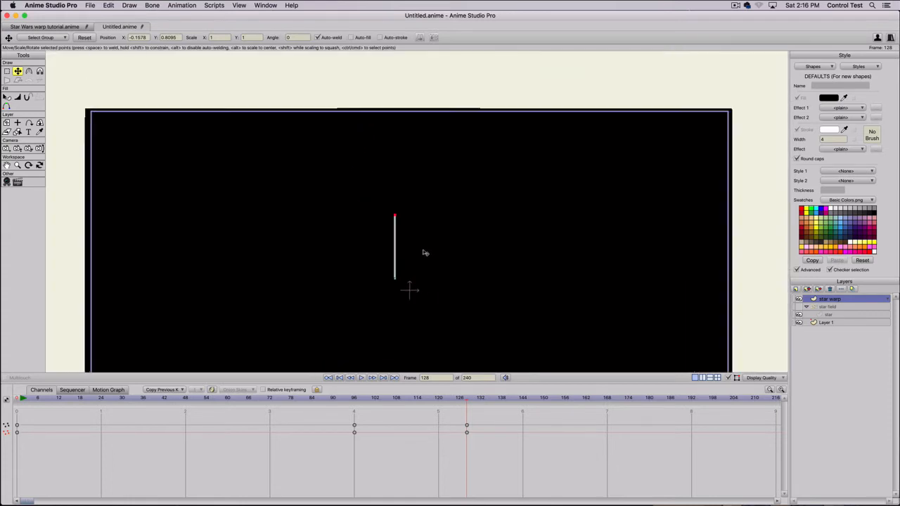
pyautogui.moveTo(402, 215); pyautogui.dragTo(399, 131)
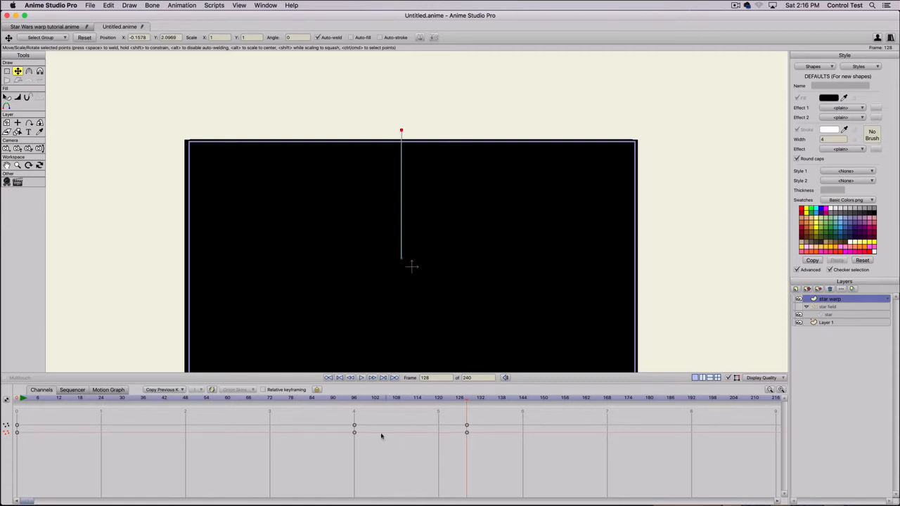
pyautogui.moveTo(328, 403)
pyautogui.mouseDown()
pyautogui.moveTo(27, 404)
pyautogui.moveTo(505, 418)
pyautogui.moveTo(4, 401)
pyautogui.mouseUp()
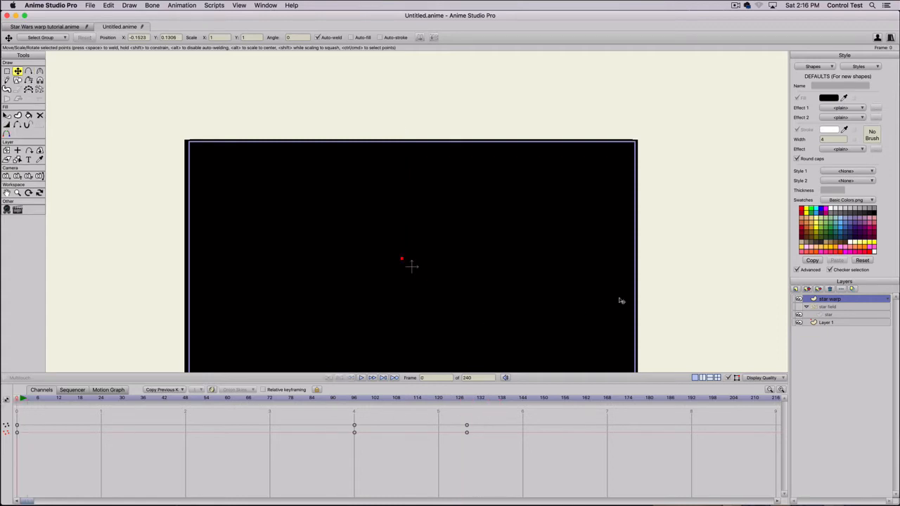
# - Add a particle layer named warp and place the star warp layer inside it
pyautogui.click(795, 289)
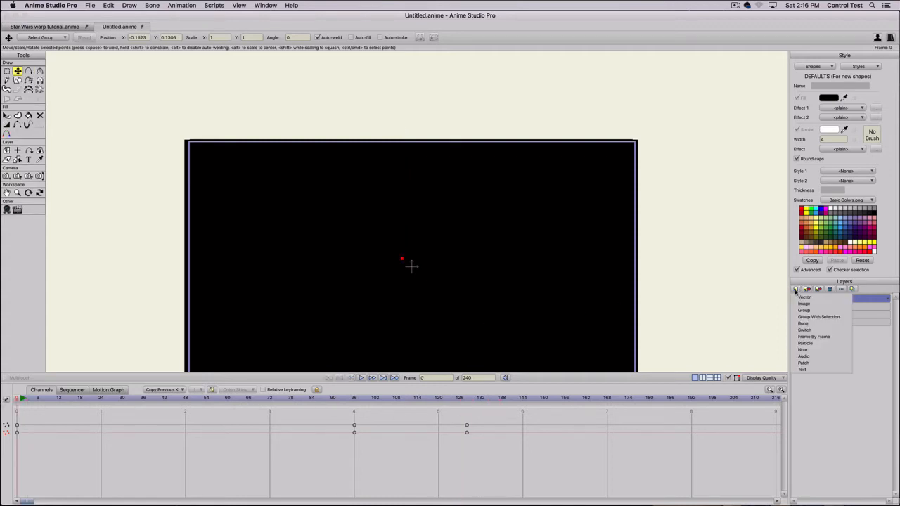
pyautogui.click(802, 343)
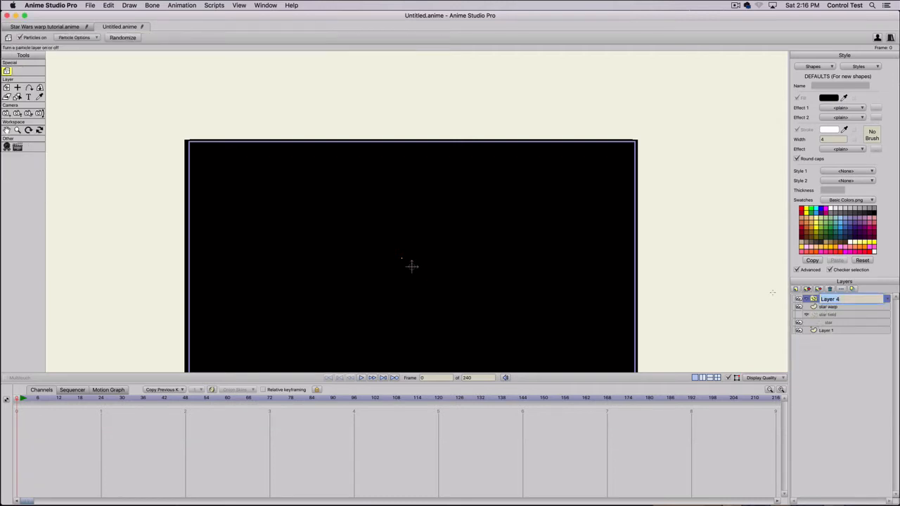
pyautogui.write('warp')
pyautogui.press('Return')
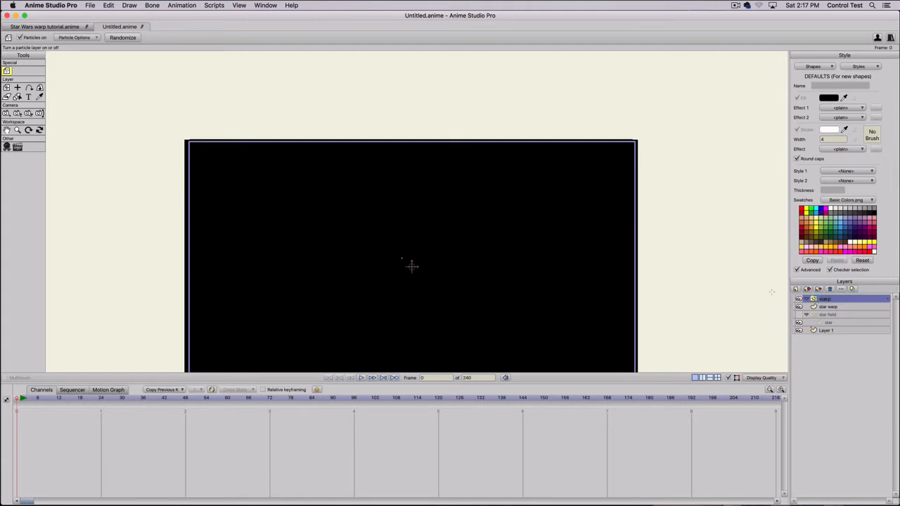
pyautogui.click(824, 307)
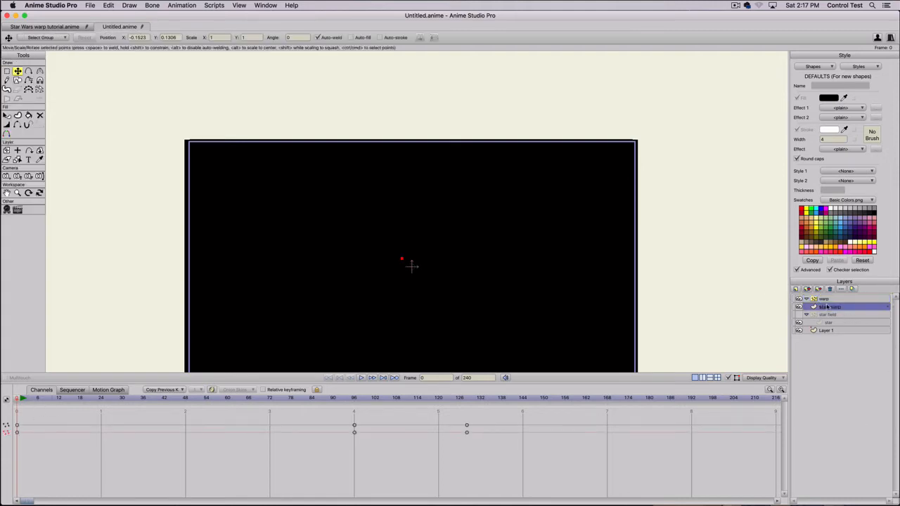
pyautogui.moveTo(828, 308); pyautogui.dragTo(827, 301)
pyautogui.click(824, 300)
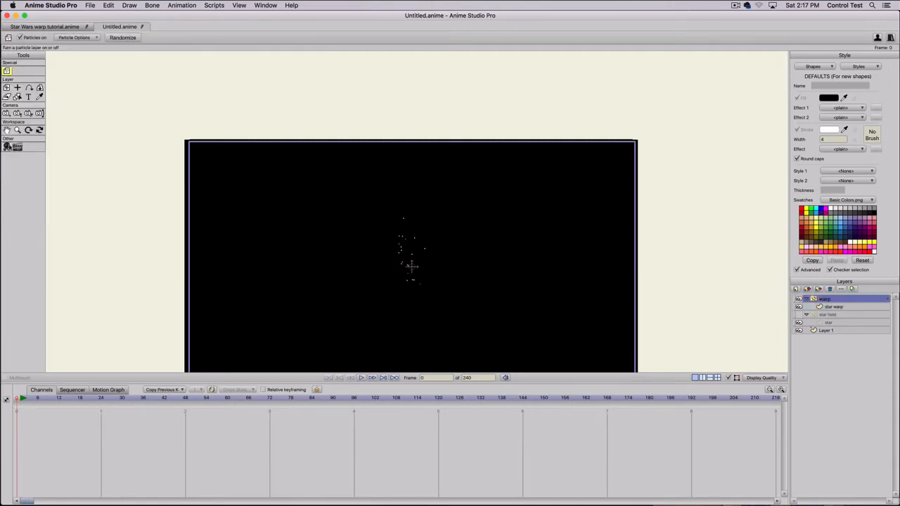
# - Set the preview particles of the warp particle layer to 100
pyautogui.moveTo(21, 399); pyautogui.dragTo(3, 401)
pyautogui.click(71, 38)
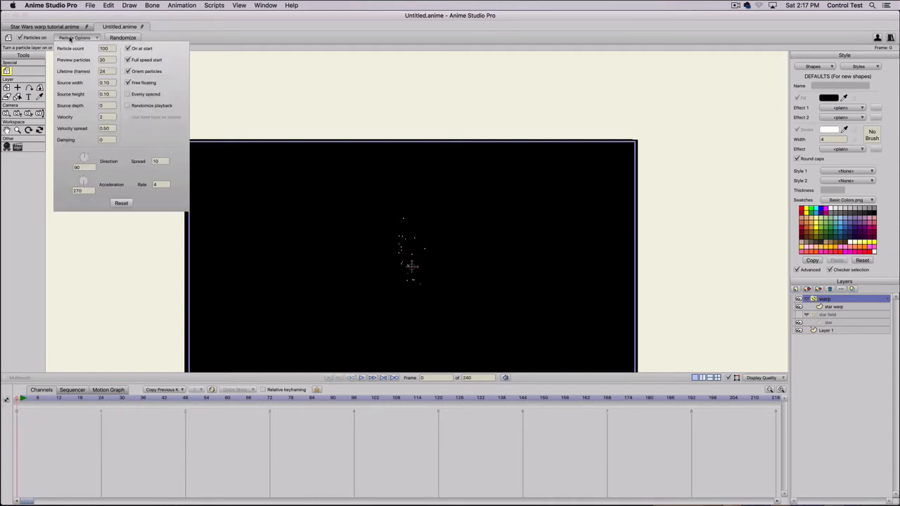
pyautogui.doubleClick(107, 59)
pyautogui.write('1000')
# - Check the star warp layer's last keyframe and set the warp layer's particle lifetime to 128 frames to match
pyautogui.click(827, 307)
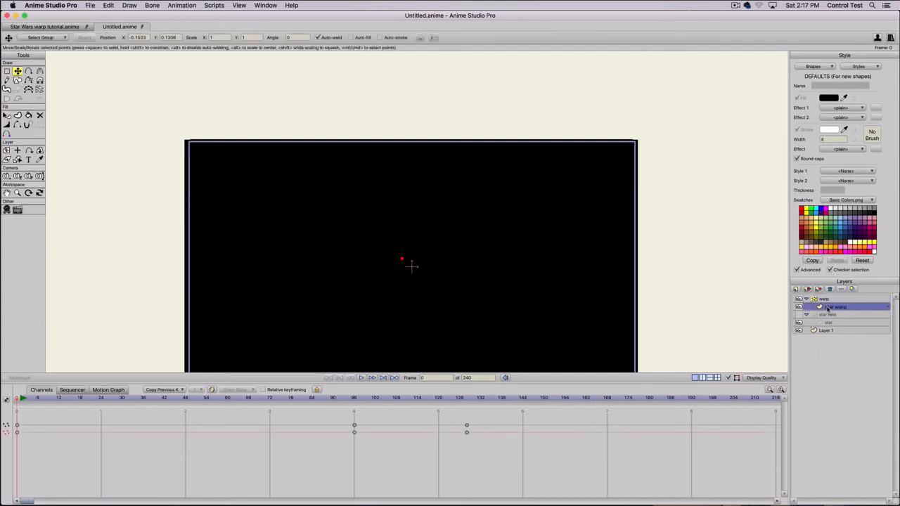
pyautogui.click(466, 400)
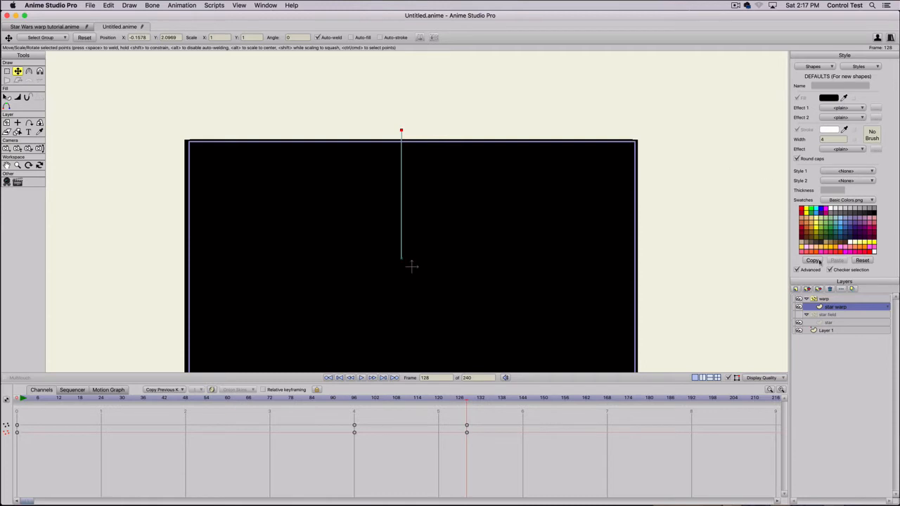
pyautogui.click(820, 299)
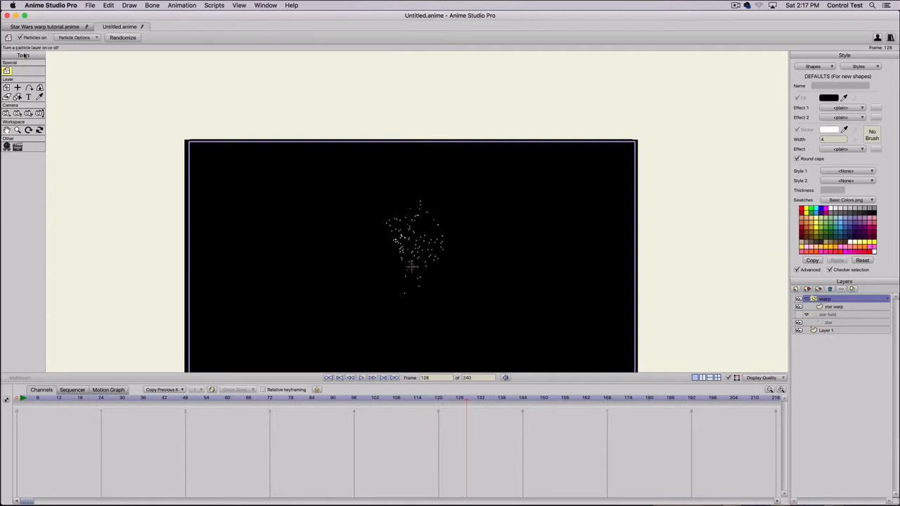
pyautogui.click(59, 38)
pyautogui.moveTo(109, 71); pyautogui.dragTo(78, 72)
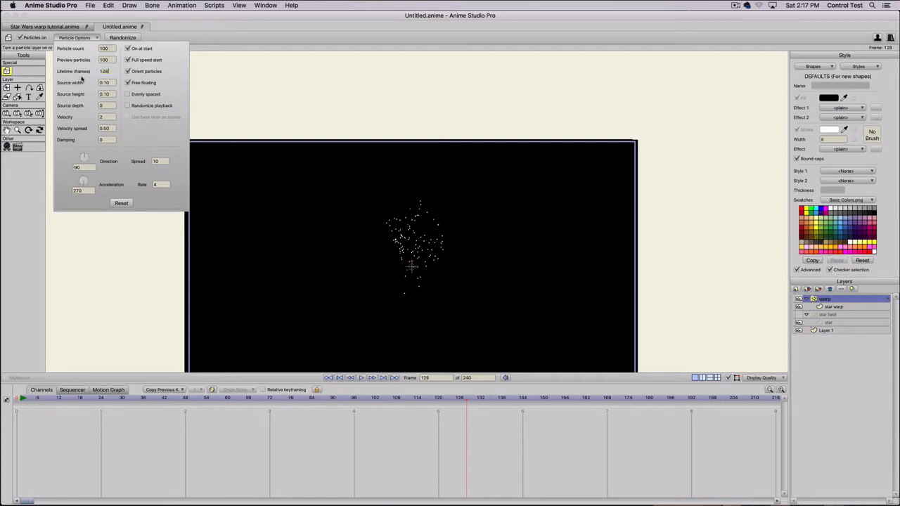
# - Set the warp particles' velocity, velocity spread, direction, direction spread, acceleration and rate all to 0
pyautogui.moveTo(112, 82); pyautogui.dragTo(123, 80)
pyautogui.moveTo(111, 117); pyautogui.dragTo(87, 117)
pyautogui.write('0')
pyautogui.press('Tab')
pyautogui.write('0')
pyautogui.press('Tab')
pyautogui.doubleClick(83, 166)
pyautogui.write('0')
pyautogui.press('Tab')
pyautogui.write('0')
pyautogui.press('Tab')
pyautogui.write('0')
pyautogui.click(114, 139)
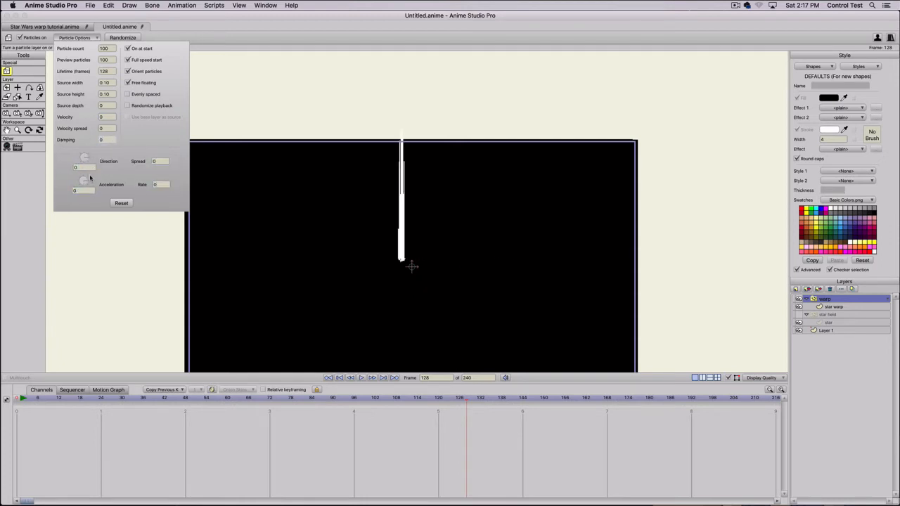
pyautogui.press('Tab')
# - Enlarge the warp particle source to a height of 2.9735 and a width of 9.0524
pyautogui.click(106, 94)
pyautogui.scroll(8, 107, 95)
pyautogui.scroll(6, 107, 94)
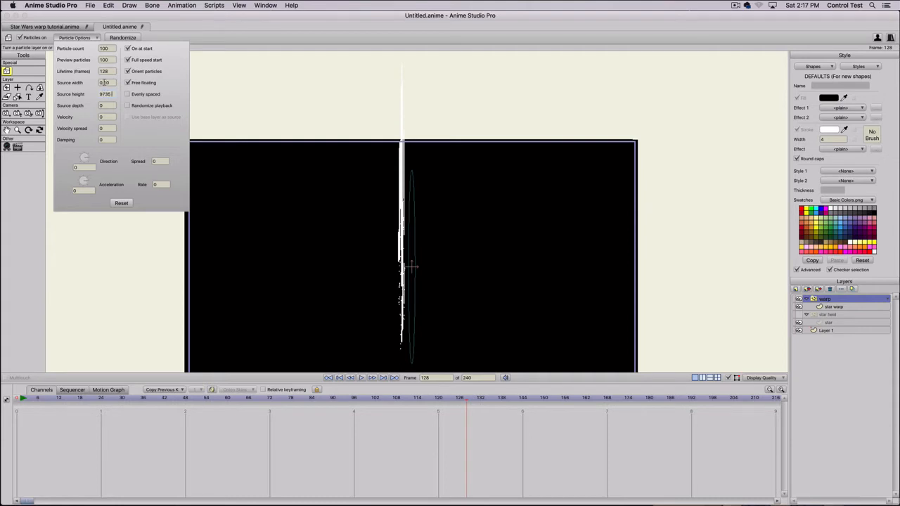
pyautogui.click(104, 82)
pyautogui.scroll(8, 104, 82)
pyautogui.scroll(3, 104, 82)
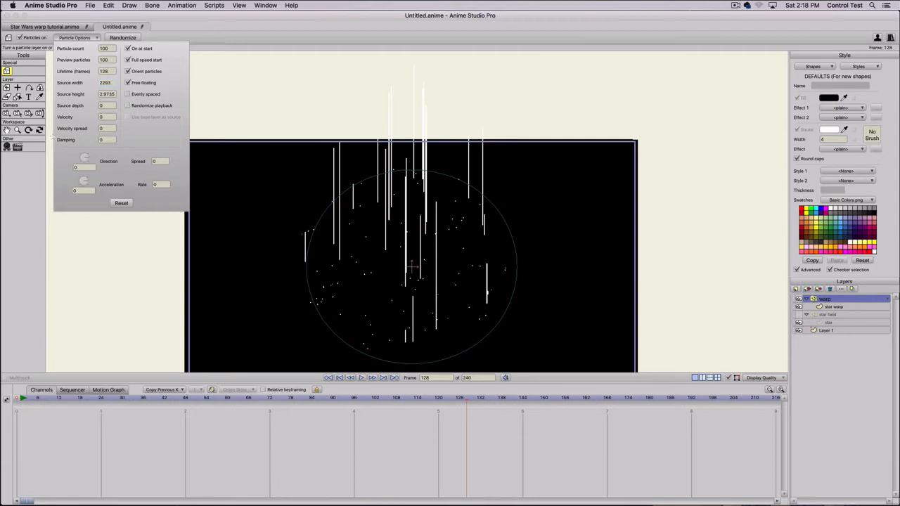
pyautogui.scroll(10, 104, 82)
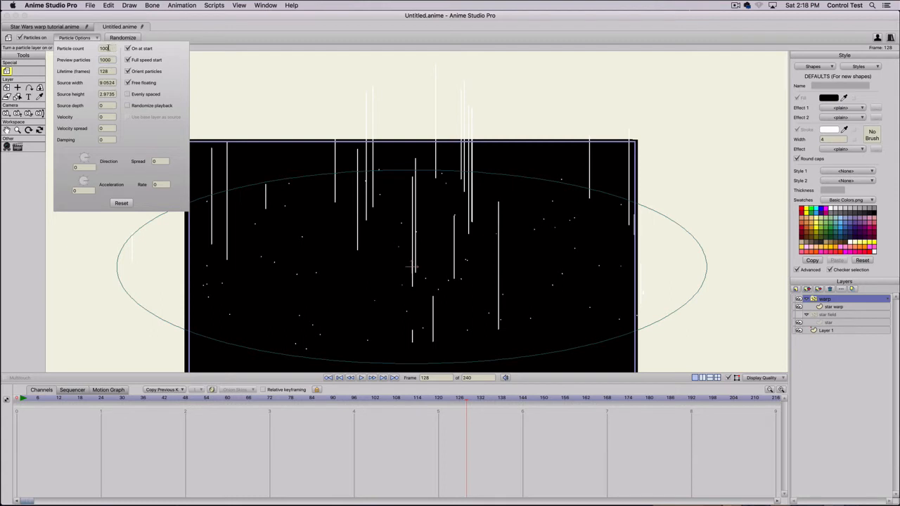
# - Raise the warp layer's particle count to 1000, increase its source height to extend above the canvas, and return to frame 0
pyautogui.click(111, 72)
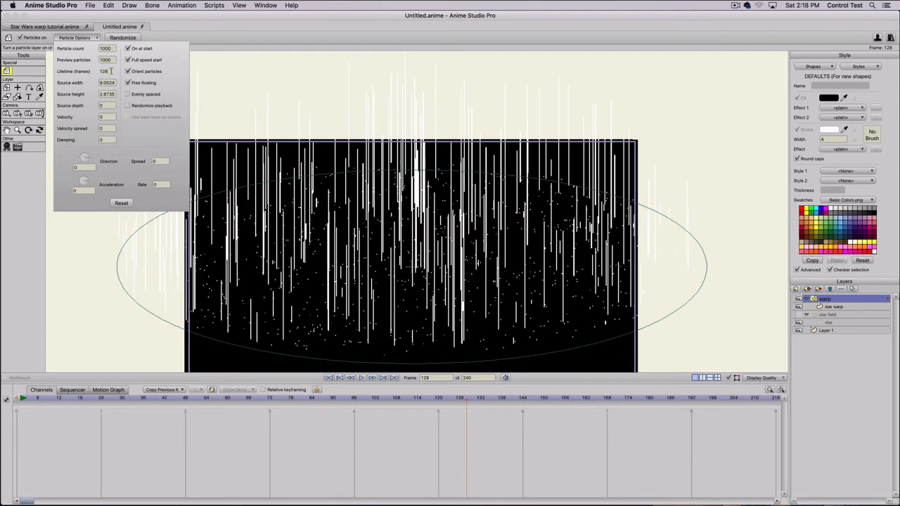
pyautogui.click(104, 106)
pyautogui.click(109, 95)
pyautogui.scroll(10, 109, 94)
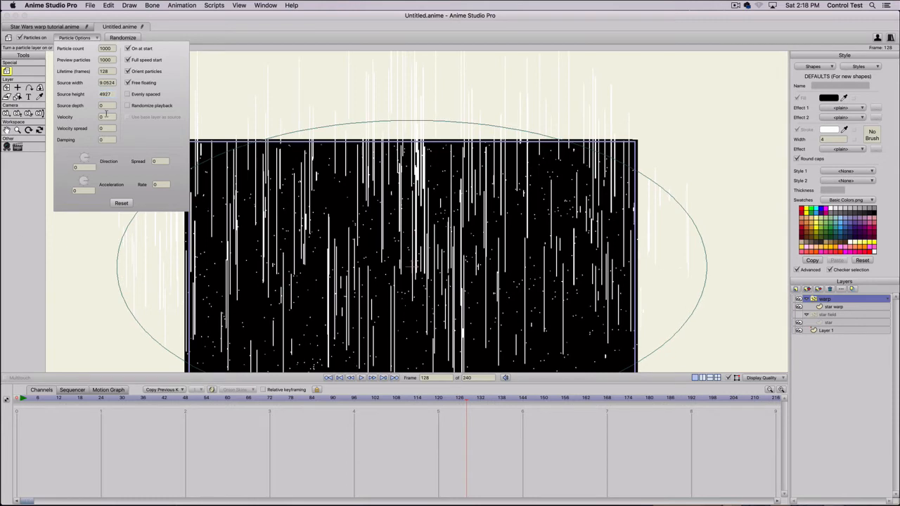
pyautogui.scroll(1, 107, 118)
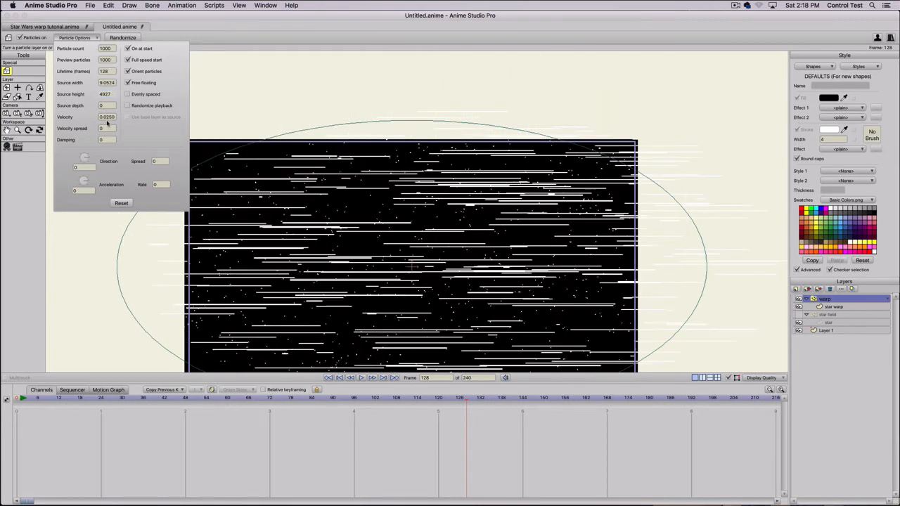
pyautogui.scroll(-1, 107, 118)
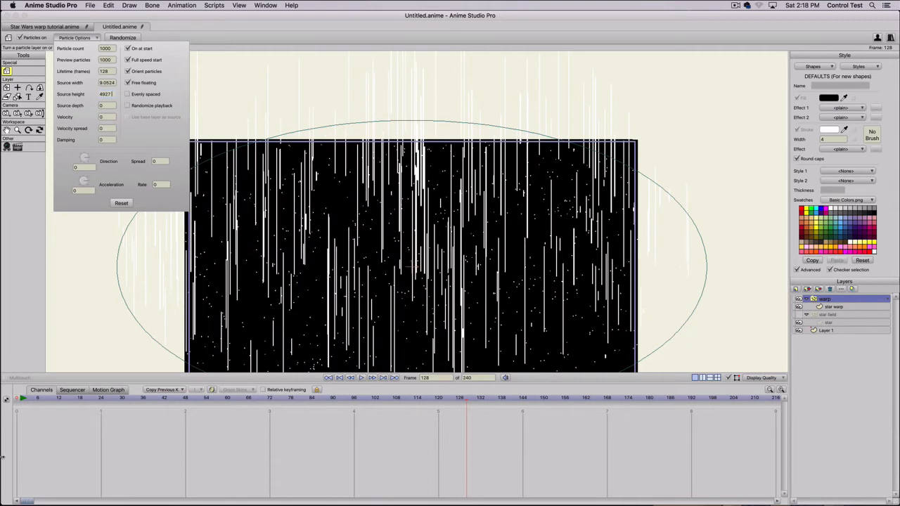
pyautogui.click(7, 399)
pyautogui.moveTo(32, 399); pyautogui.dragTo(2, 378)
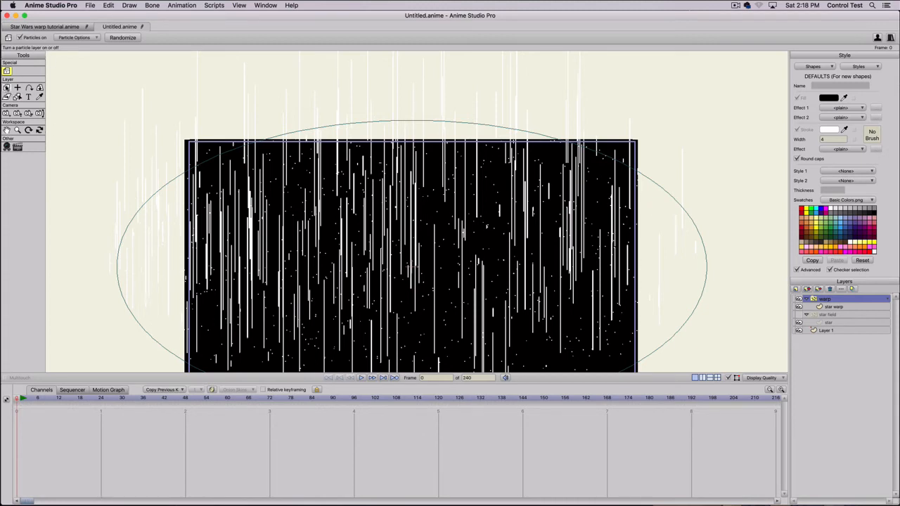
# - Rotate the star warp layer 90 degrees around the X axis at frame 0
pyautogui.click(7, 88)
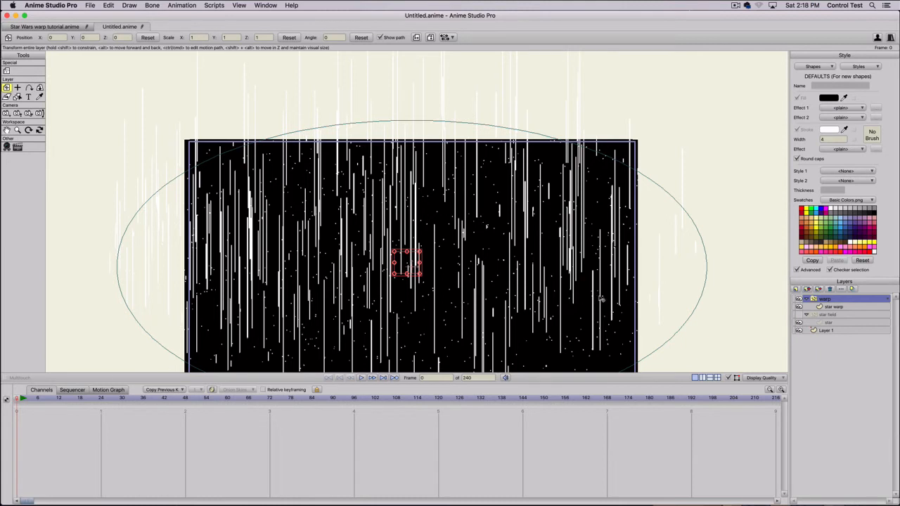
pyautogui.click(831, 308)
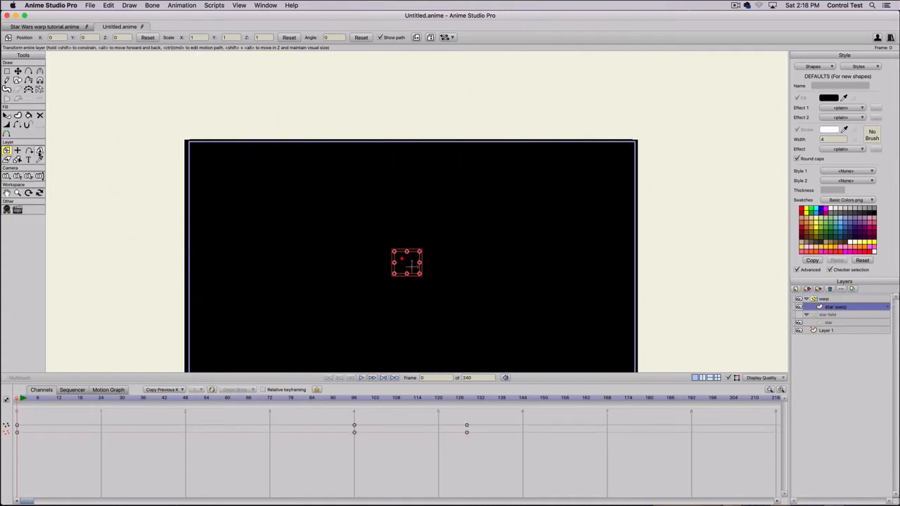
pyautogui.click(39, 151)
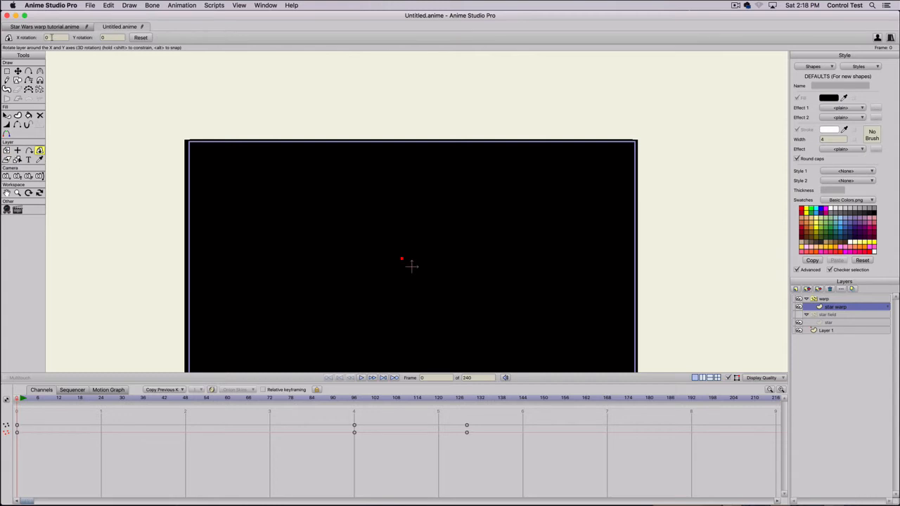
pyautogui.moveTo(50, 38); pyautogui.dragTo(42, 37)
pyautogui.click(22, 399)
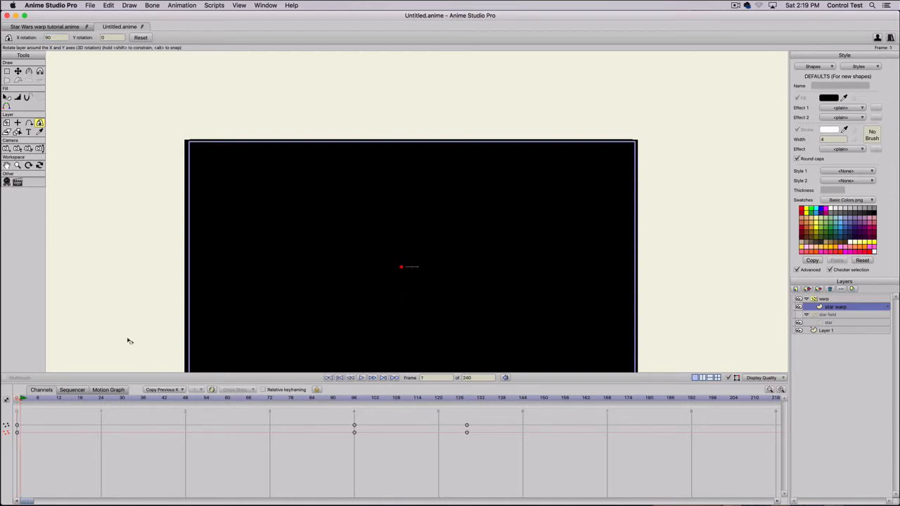
pyautogui.moveTo(38, 401); pyautogui.dragTo(17, 399)
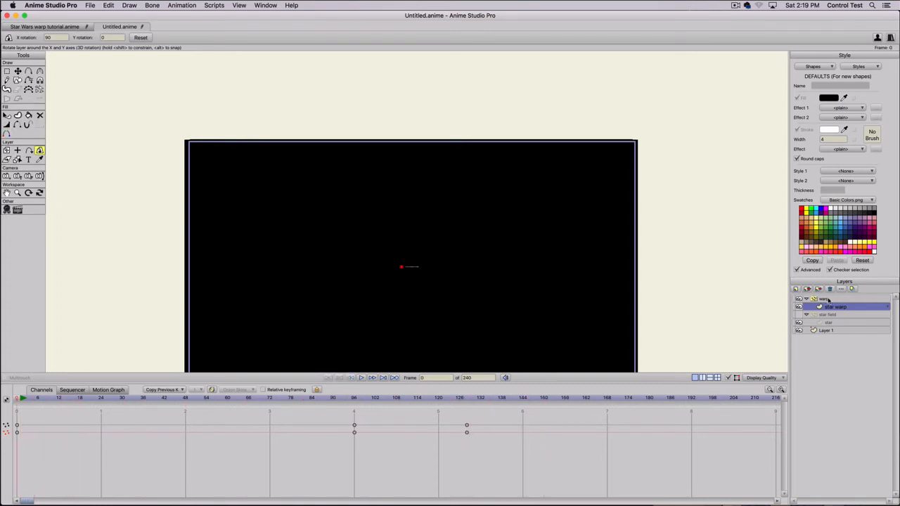
# - Set the warp layer's particle lifetime to 0 frames and return to frame 0
pyautogui.click(828, 300)
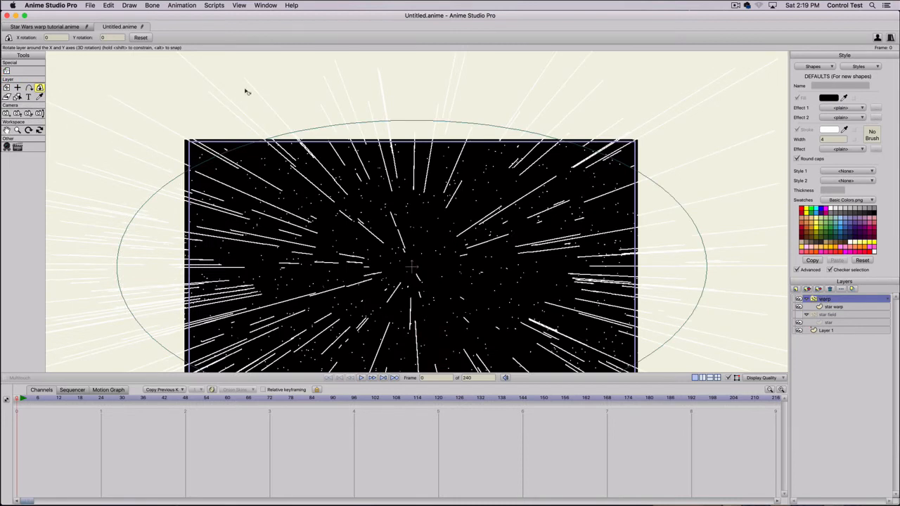
pyautogui.moveTo(35, 399); pyautogui.dragTo(378, 405)
pyautogui.moveTo(142, 390); pyautogui.dragTo(1, 387)
pyautogui.click(7, 70)
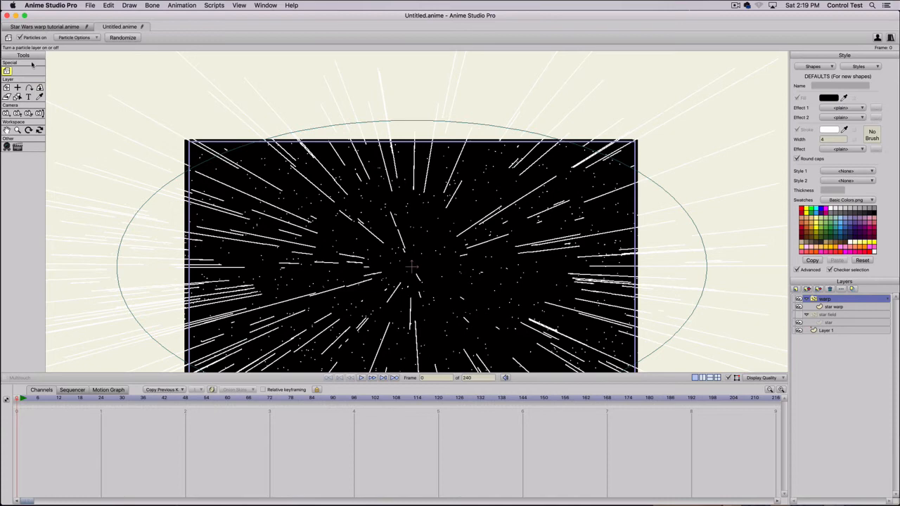
pyautogui.click(77, 38)
pyautogui.click(111, 71)
pyautogui.scroll(-20, 112, 71)
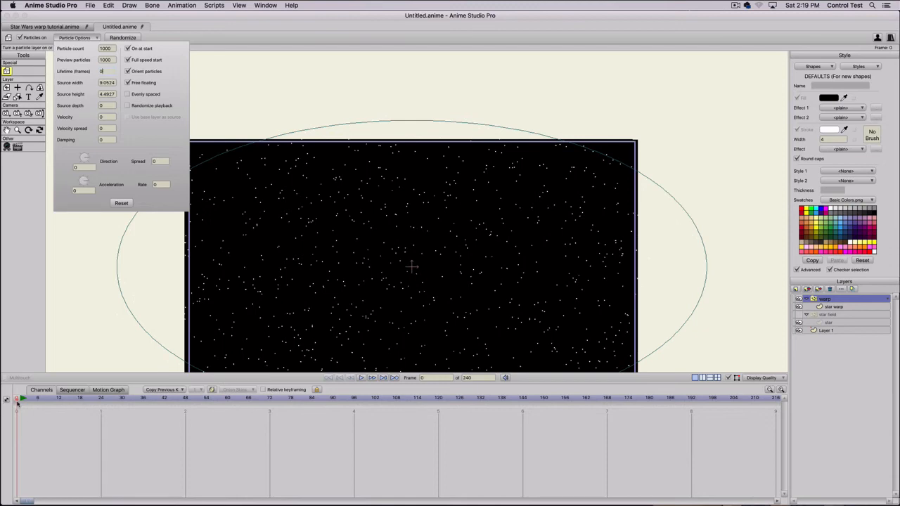
pyautogui.moveTo(17, 403)
pyautogui.mouseDown()
pyautogui.moveTo(415, 399)
pyautogui.moveTo(1, 396)
pyautogui.mouseUp()
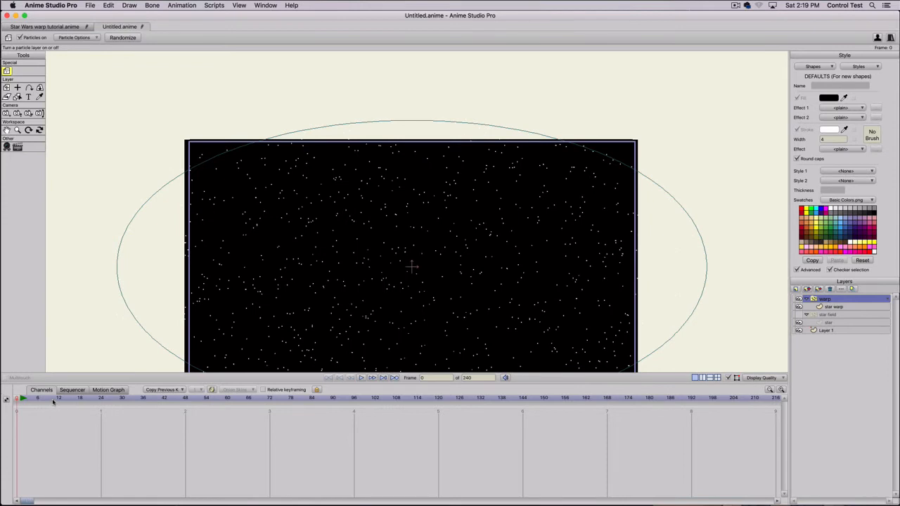
# - Re-enter the particle lifetime in the warp layer's particle options and go to frame 2
pyautogui.click(67, 37)
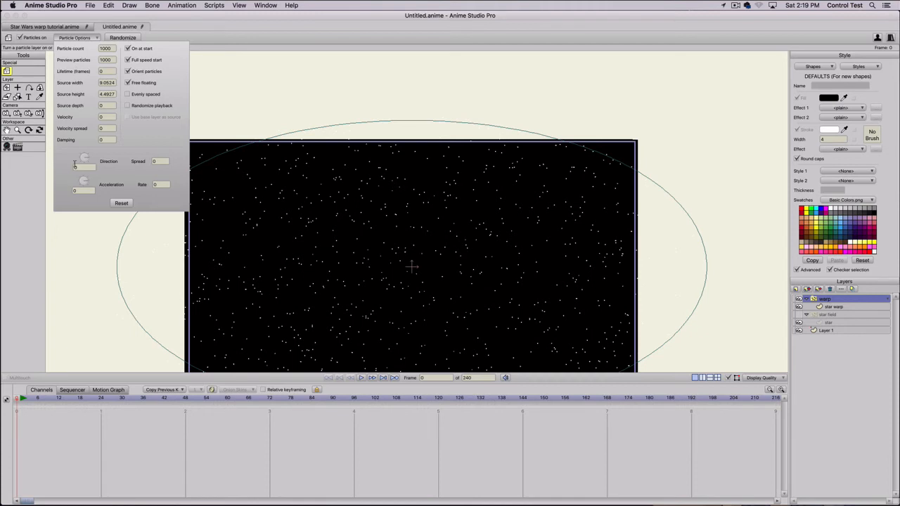
pyautogui.moveTo(106, 70); pyautogui.dragTo(87, 71)
pyautogui.write('6')
pyautogui.click(22, 399)
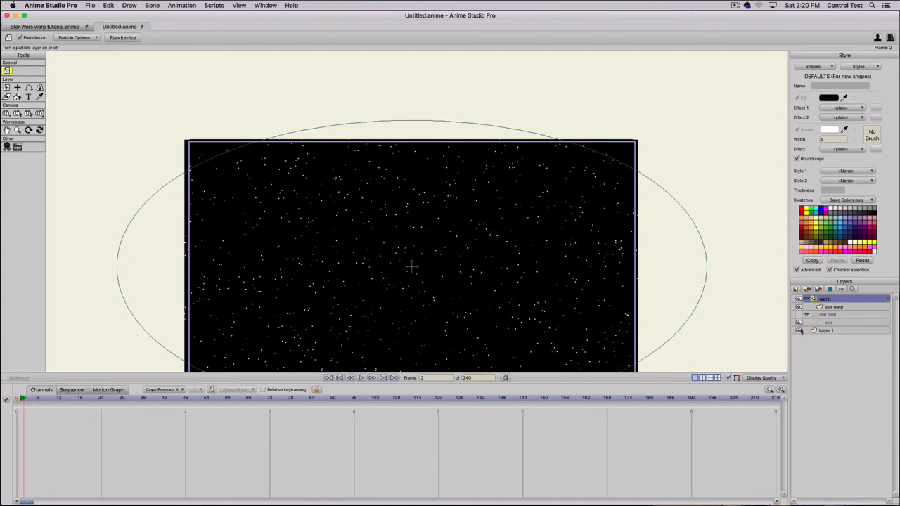
# - Examine the warp burst and the star warp layer's streak animation between frames 0 and 128
pyautogui.click(828, 309)
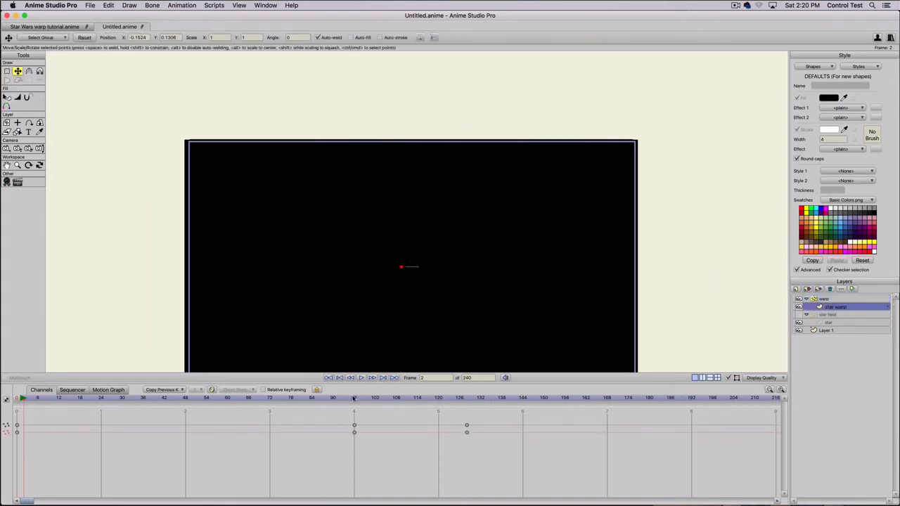
pyautogui.click(468, 399)
pyautogui.click(821, 300)
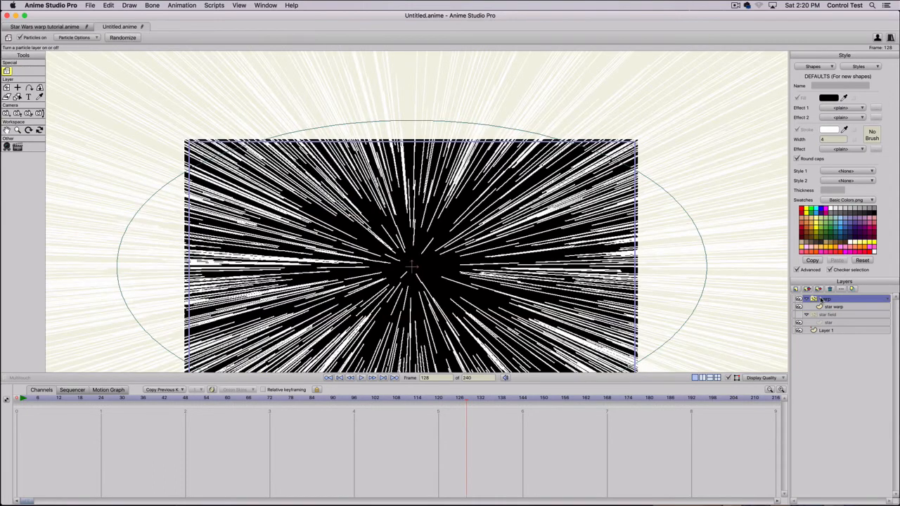
pyautogui.click(15, 399)
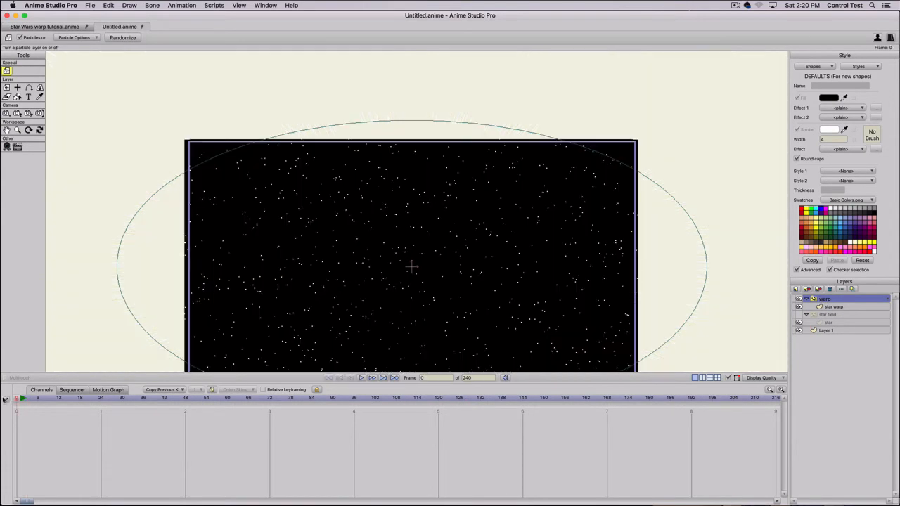
pyautogui.moveTo(281, 401)
pyautogui.mouseDown()
pyautogui.moveTo(387, 402)
pyautogui.moveTo(270, 399)
pyautogui.mouseUp()
pyautogui.moveTo(332, 398)
pyautogui.mouseDown()
pyautogui.moveTo(342, 399)
pyautogui.moveTo(295, 400)
pyautogui.moveTo(467, 399)
pyautogui.moveTo(336, 399)
pyautogui.moveTo(438, 411)
pyautogui.moveTo(399, 413)
pyautogui.moveTo(458, 410)
pyautogui.moveTo(354, 406)
pyautogui.moveTo(464, 410)
pyautogui.mouseUp()
pyautogui.moveTo(391, 410); pyautogui.dragTo(363, 412)
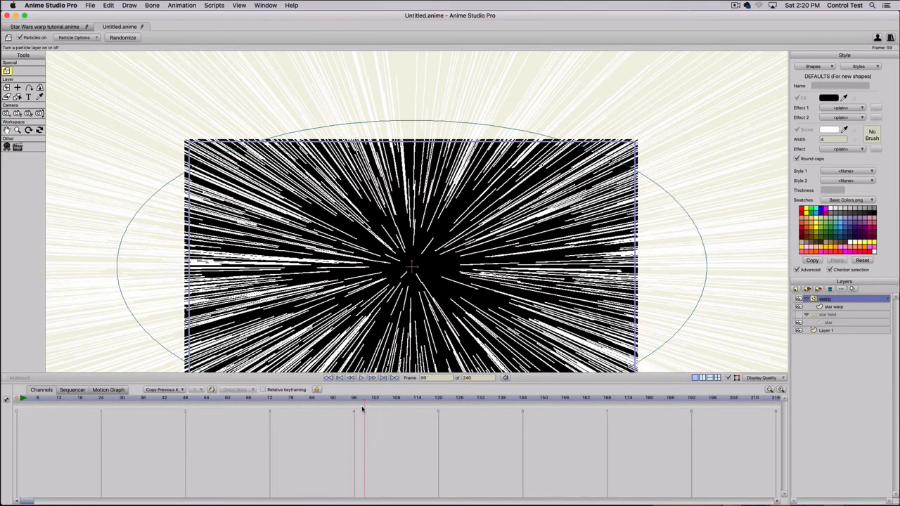
pyautogui.click(832, 308)
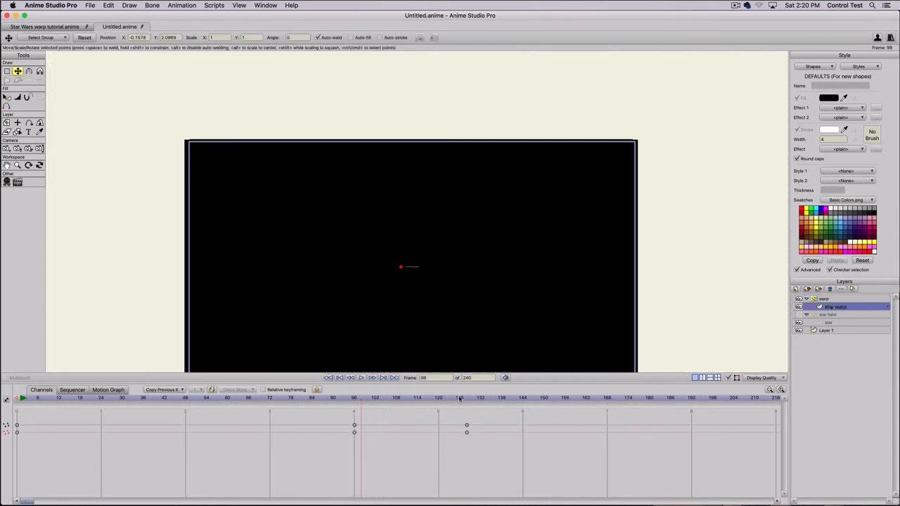
pyautogui.moveTo(467, 399)
pyautogui.mouseDown()
pyautogui.moveTo(312, 398)
pyautogui.moveTo(476, 400)
pyautogui.moveTo(122, 399)
pyautogui.moveTo(91, 381)
pyautogui.moveTo(3, 382)
pyautogui.mouseUp()
pyautogui.moveTo(152, 397)
pyautogui.mouseDown()
pyautogui.moveTo(482, 403)
pyautogui.moveTo(424, 401)
pyautogui.mouseUp()
pyautogui.moveTo(29, 372)
pyautogui.mouseDown()
pyautogui.moveTo(447, 424)
pyautogui.moveTo(1, 408)
pyautogui.mouseUp()
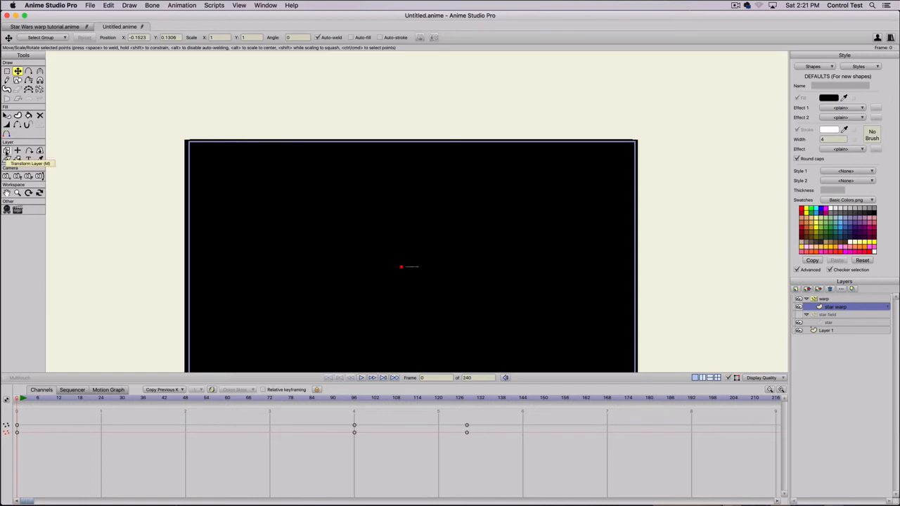
# - Set the star warp layer's X rotation to 0 at frame 0 and check the streak up to frame 128
pyautogui.click(39, 151)
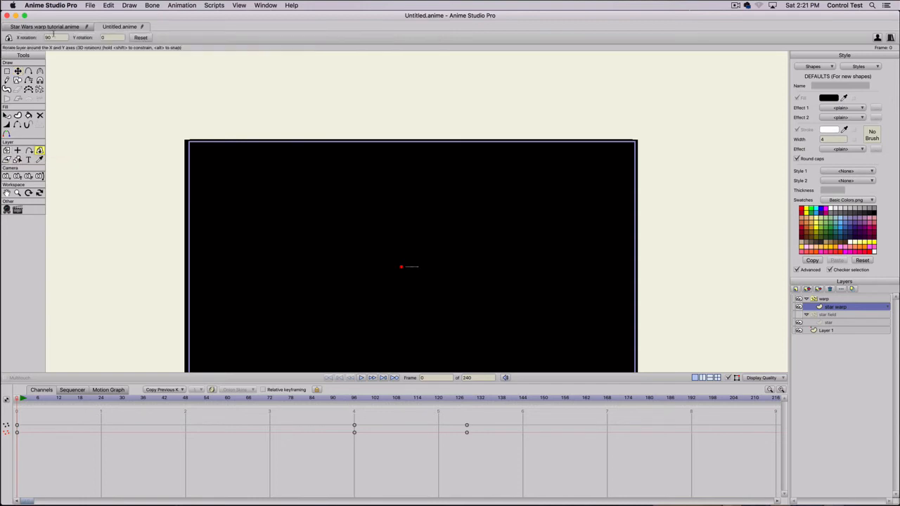
pyautogui.doubleClick(53, 36)
pyautogui.press('Return')
pyautogui.moveTo(24, 399); pyautogui.dragTo(468, 399)
pyautogui.click(356, 399)
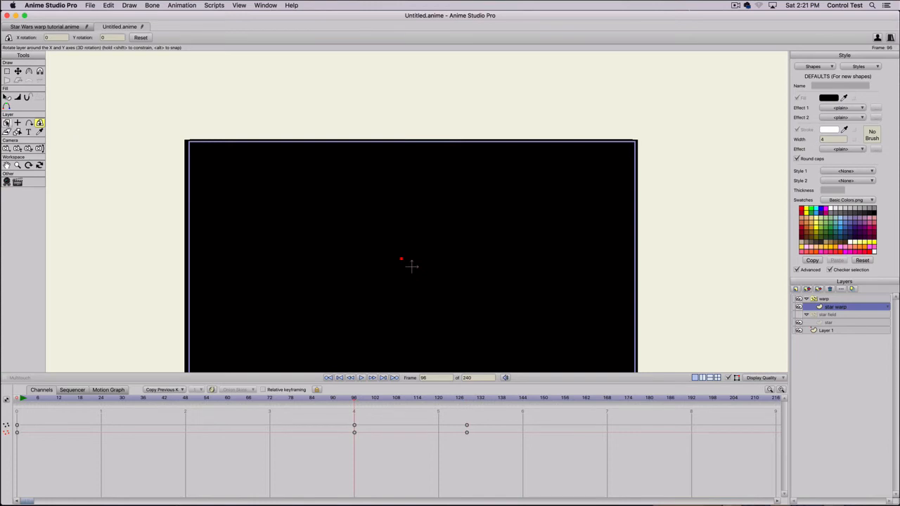
# - Keyframe the star warp layer's position at frame 110, and move the layer up to Y 2.9993 at frame 144
pyautogui.click(420, 399)
pyautogui.moveTo(417, 399)
pyautogui.mouseDown()
pyautogui.moveTo(388, 402)
pyautogui.moveTo(406, 404)
pyautogui.mouseUp()
pyautogui.click(7, 123)
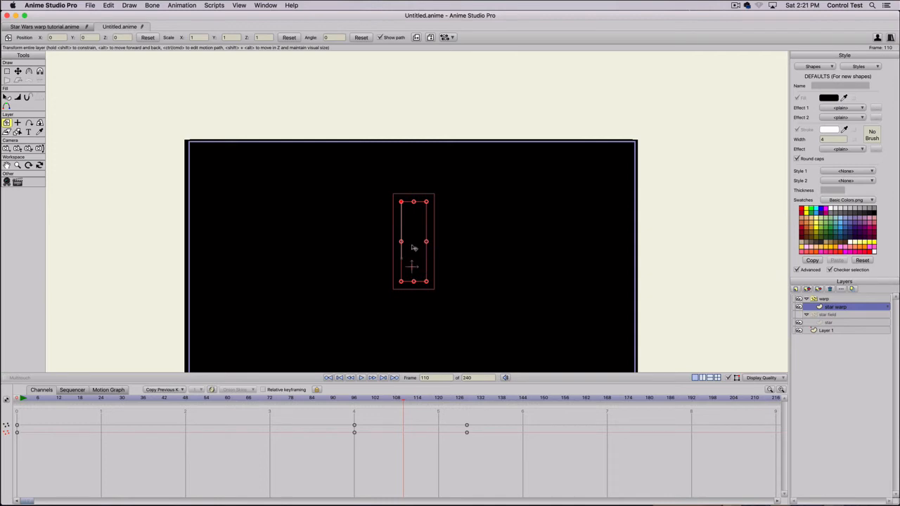
pyautogui.moveTo(425, 250); pyautogui.dragTo(412, 251)
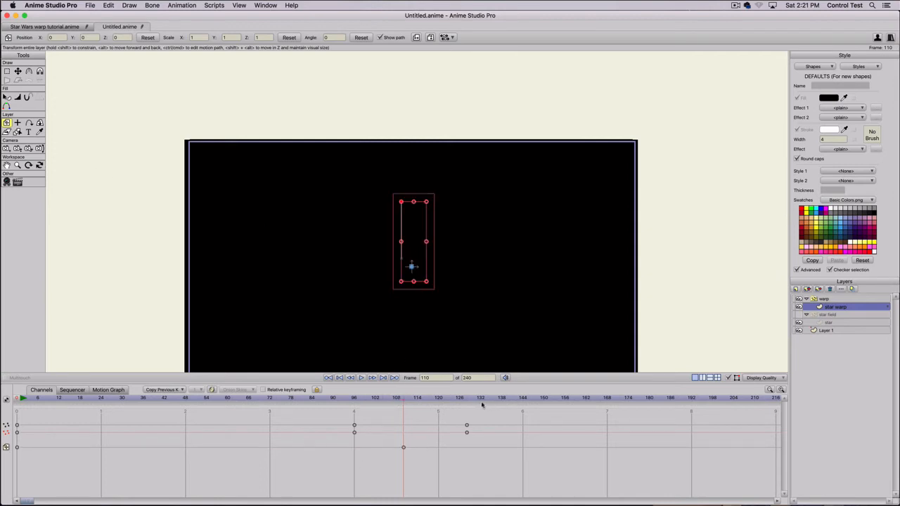
pyautogui.moveTo(464, 401); pyautogui.dragTo(523, 405)
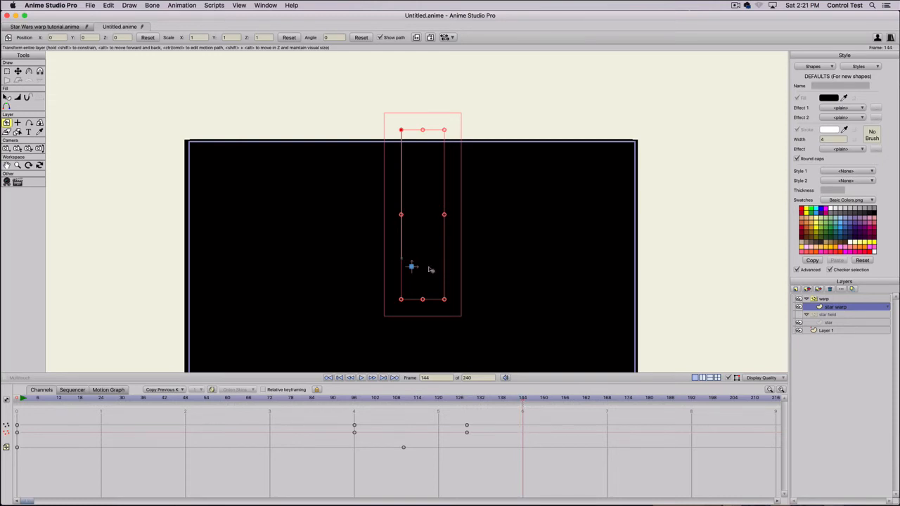
pyautogui.moveTo(429, 254); pyautogui.dragTo(436, 60)
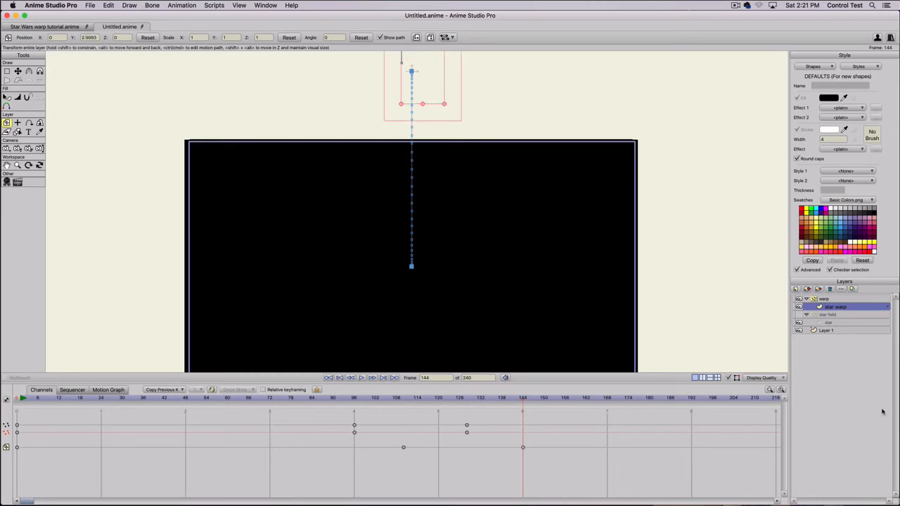
# - Preview the warp layer's upward streak motion from frame 0 past frame 144 and check the star warp layer's X rotation
pyautogui.click(824, 300)
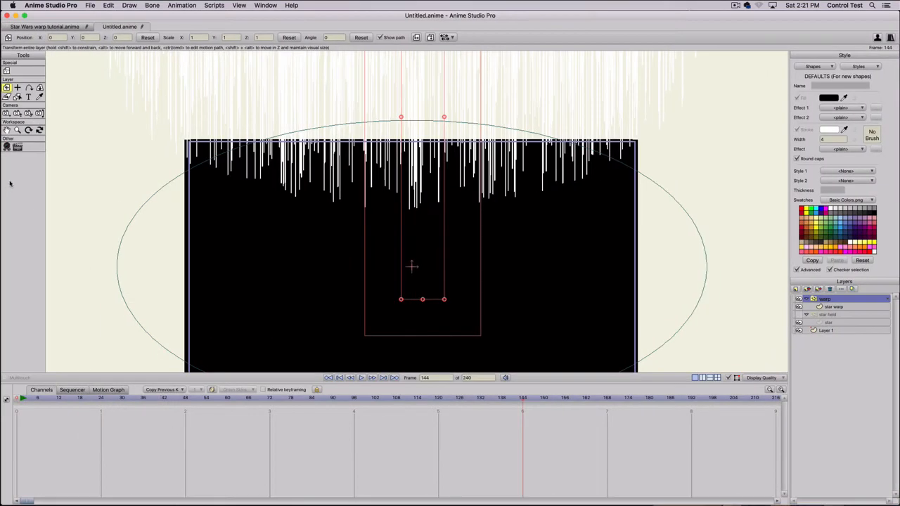
pyautogui.click(21, 398)
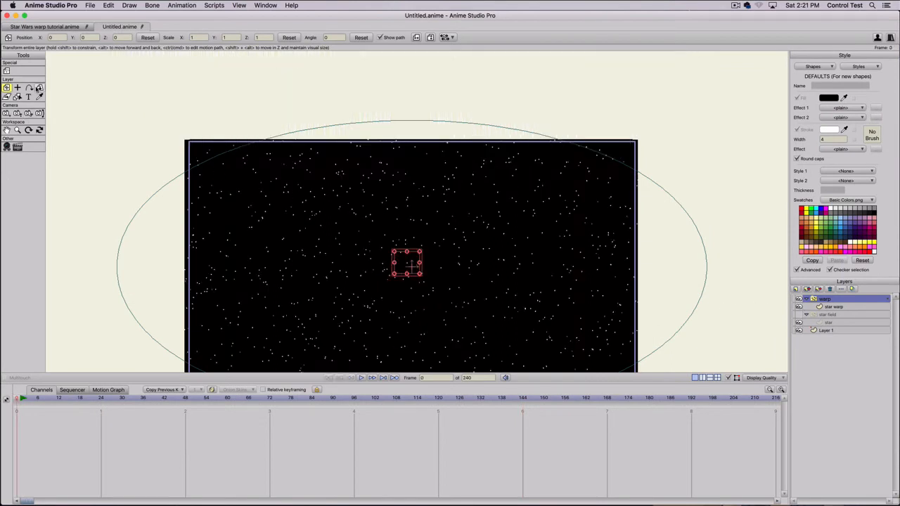
pyautogui.click(831, 309)
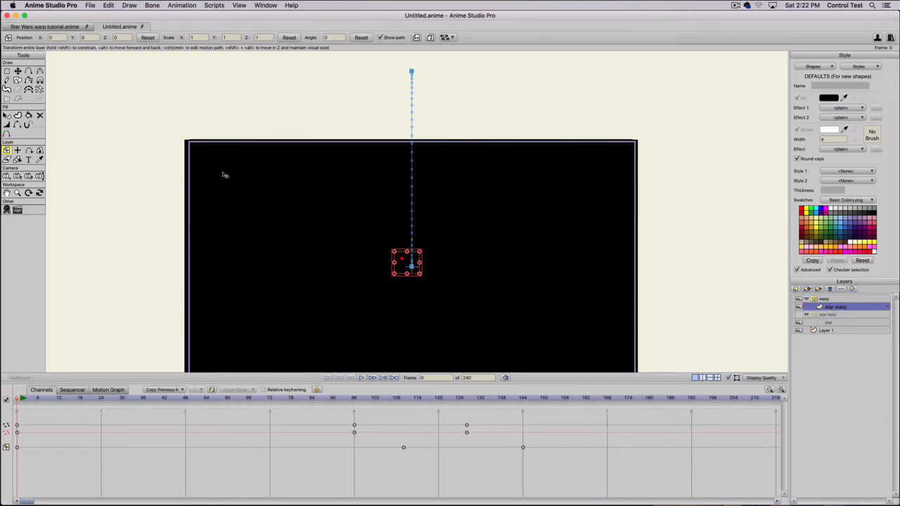
pyautogui.click(39, 151)
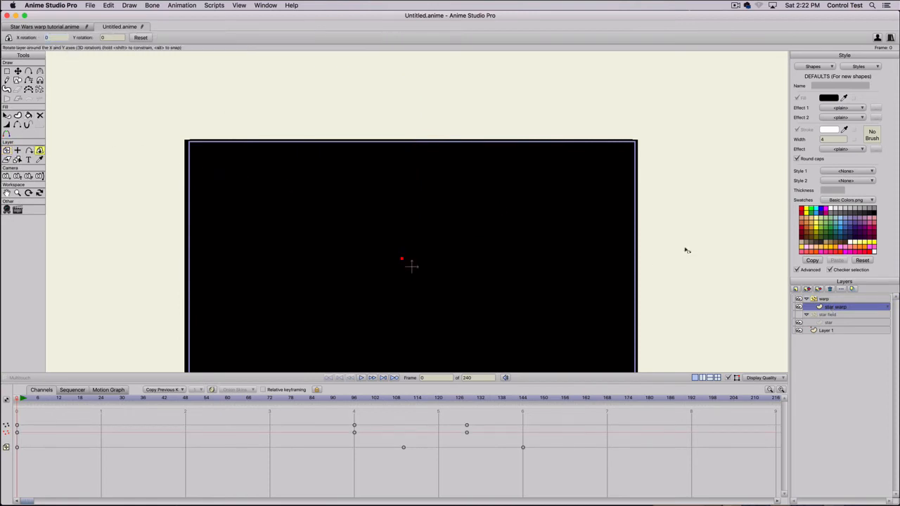
pyautogui.click(830, 300)
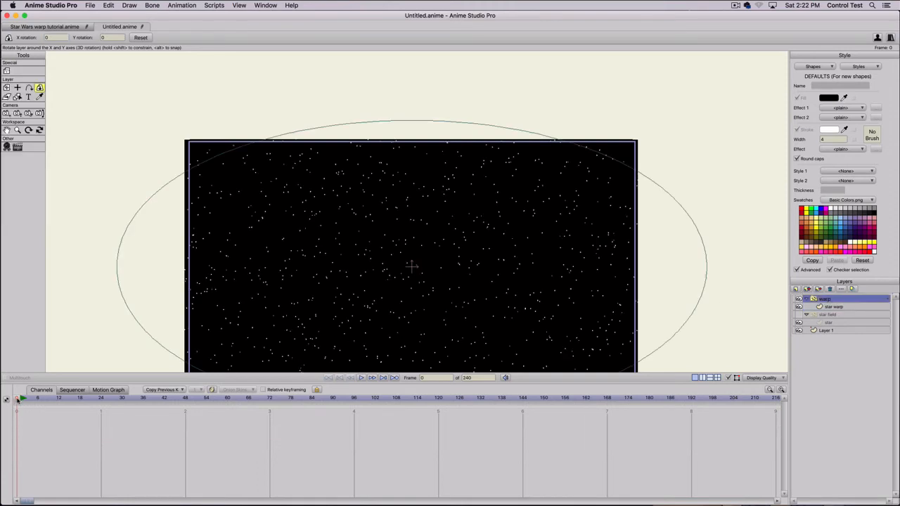
pyautogui.moveTo(19, 401); pyautogui.dragTo(547, 398)
pyautogui.moveTo(404, 398); pyautogui.dragTo(3, 395)
# - Set the star warp layer's X rotation back to 90 at frame 0 and preview the warp layer
pyautogui.click(844, 307)
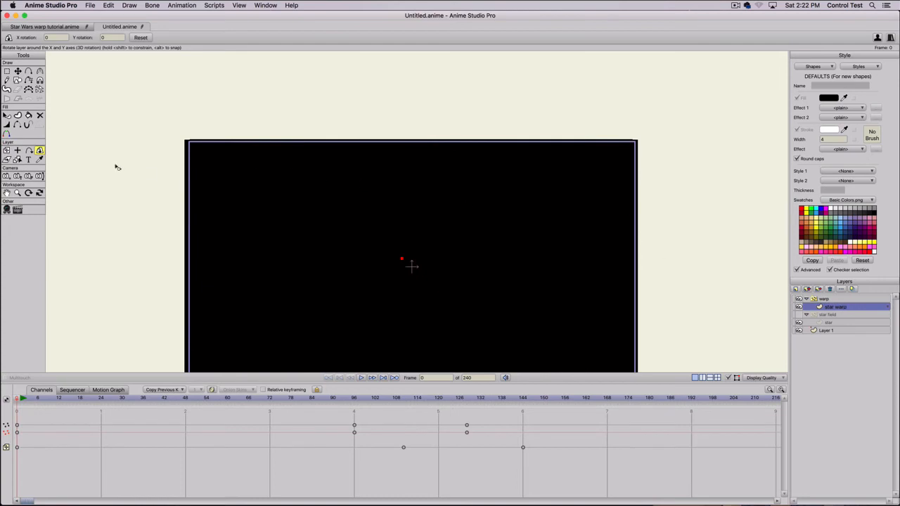
pyautogui.click(51, 38)
pyautogui.press('Return')
pyautogui.click(825, 299)
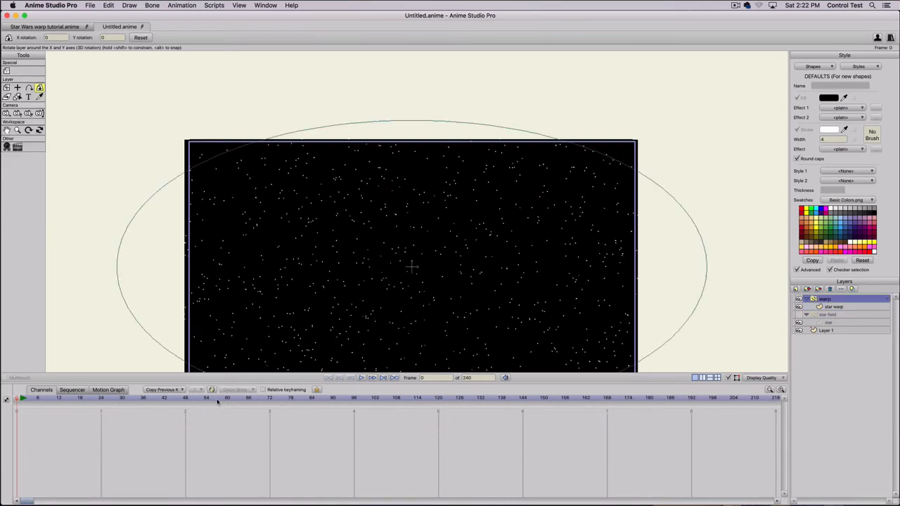
pyautogui.moveTo(218, 401)
pyautogui.mouseDown()
pyautogui.moveTo(576, 398)
pyautogui.moveTo(195, 398)
pyautogui.moveTo(0, 384)
pyautogui.mouseUp()
# - Delete the star warp layer's position keyframes at frames 110 and 144
pyautogui.click(835, 307)
pyautogui.moveTo(297, 472); pyautogui.dragTo(561, 441)
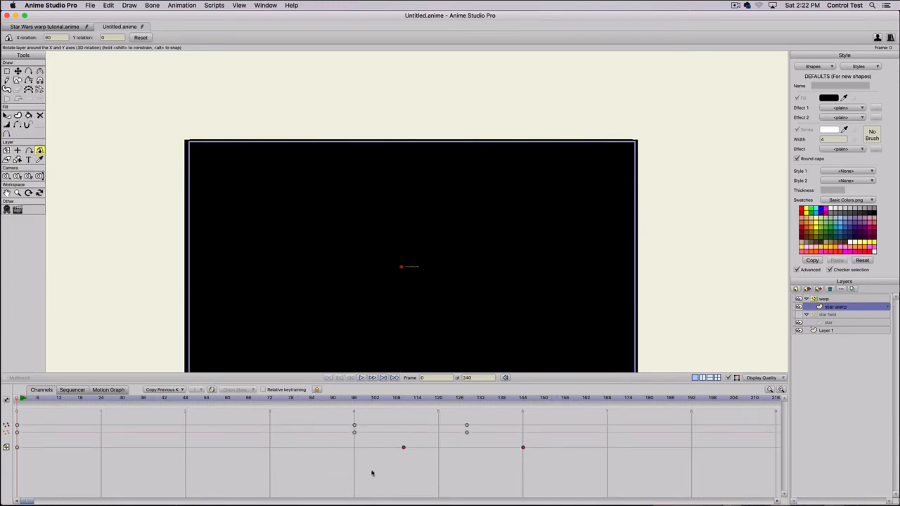
pyautogui.press('Delete')
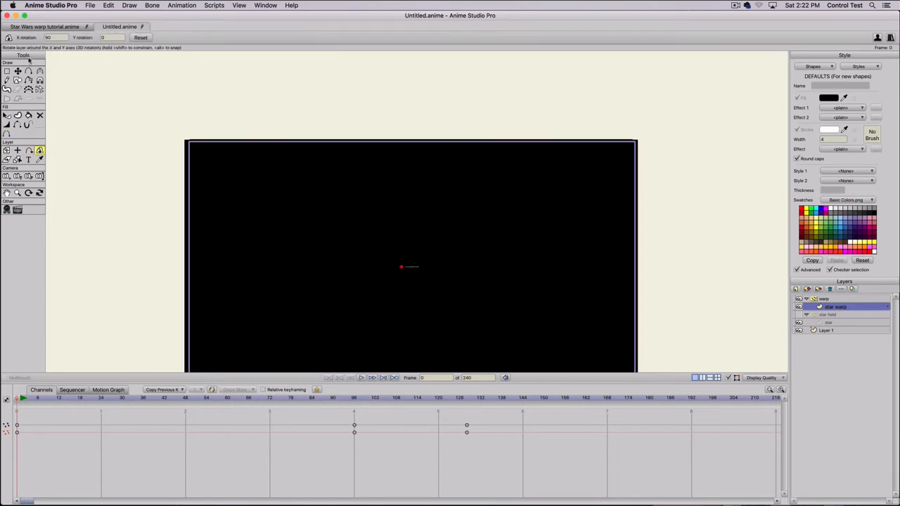
# - Set the star warp layer's X rotation to 0 at frame 0 and play the animation briefly
pyautogui.doubleClick(57, 39)
pyautogui.press('Return')
pyautogui.press('space')
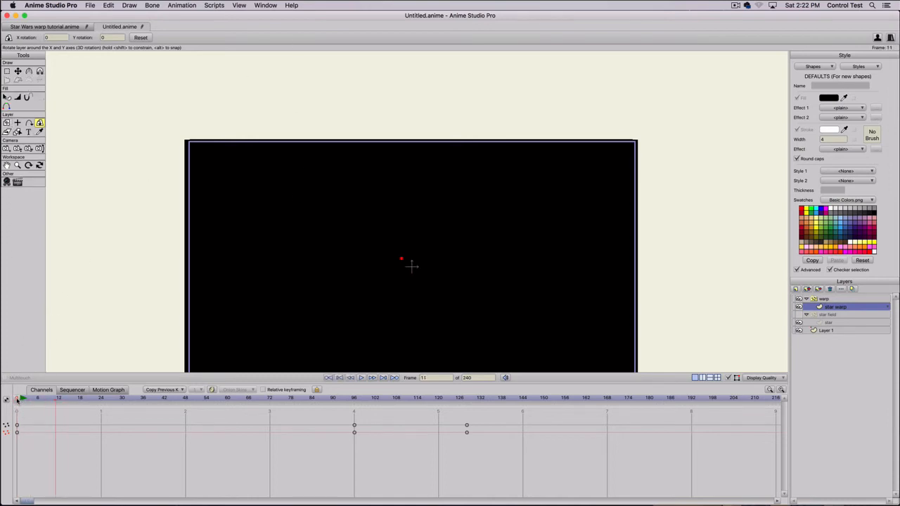
# - Try keyframing both points of the star streak at frame 129, and undo it
pyautogui.moveTo(17, 399)
pyautogui.mouseDown()
pyautogui.moveTo(497, 402)
pyautogui.moveTo(469, 403)
pyautogui.mouseUp()
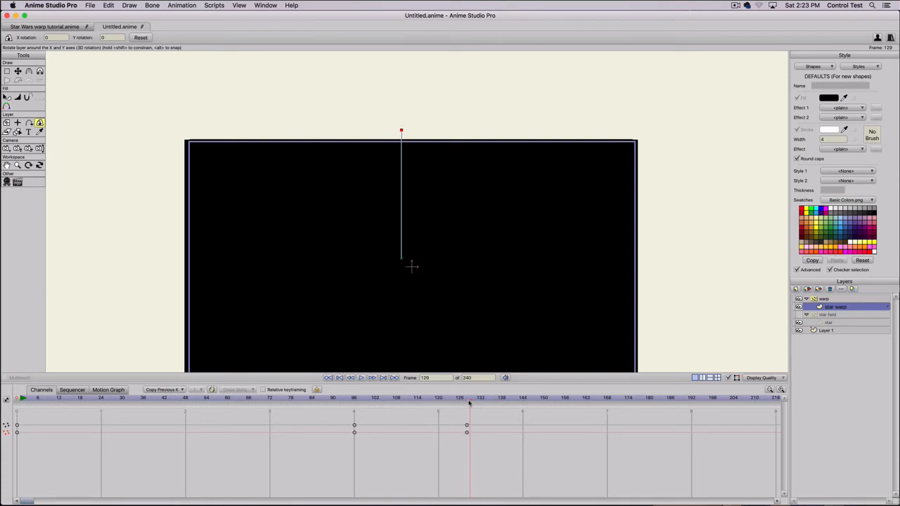
pyautogui.press('t')
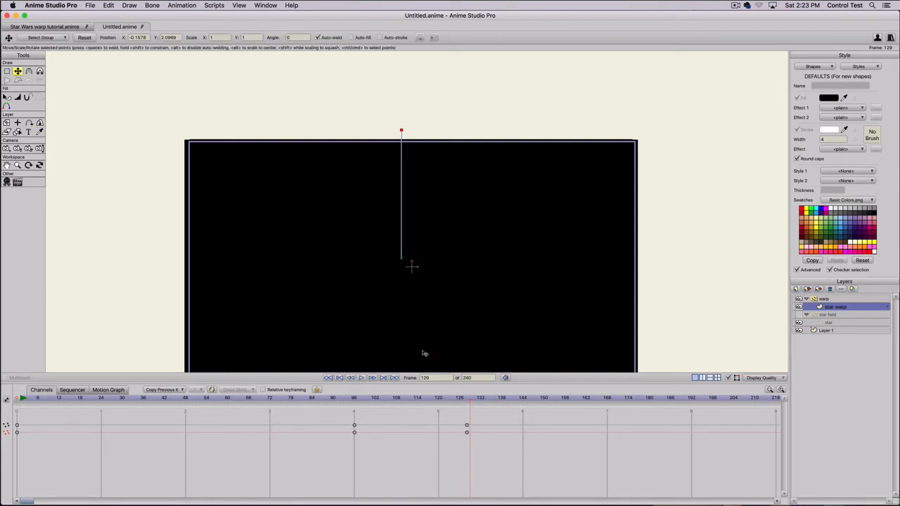
pyautogui.press('g')
pyautogui.press('t')
pyautogui.click(403, 229)
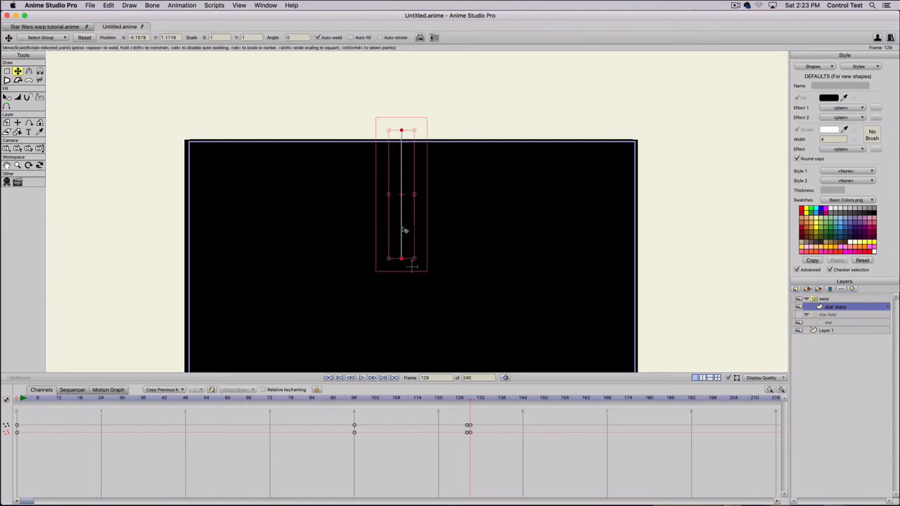
pyautogui.press('super+z')
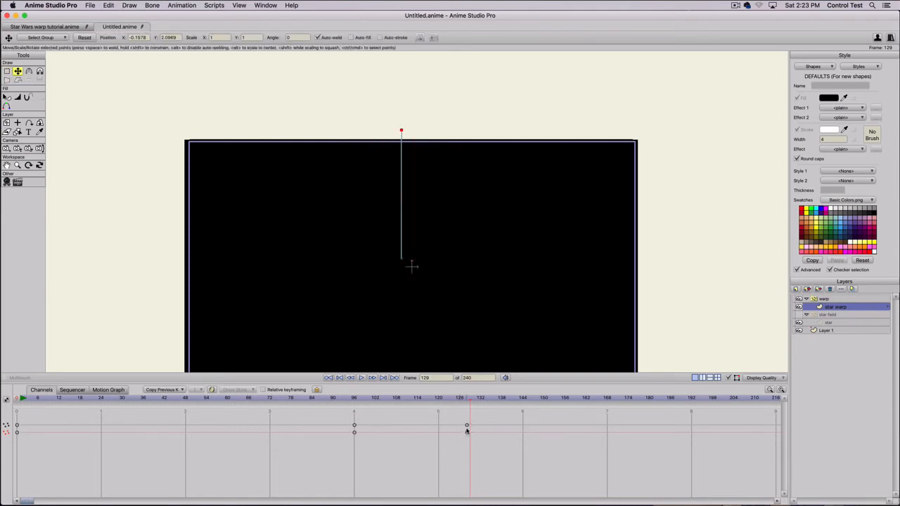
# - Select both points of the star streak, keyframe their position at frame 114, and move on to frame 148
pyautogui.click(376, 399)
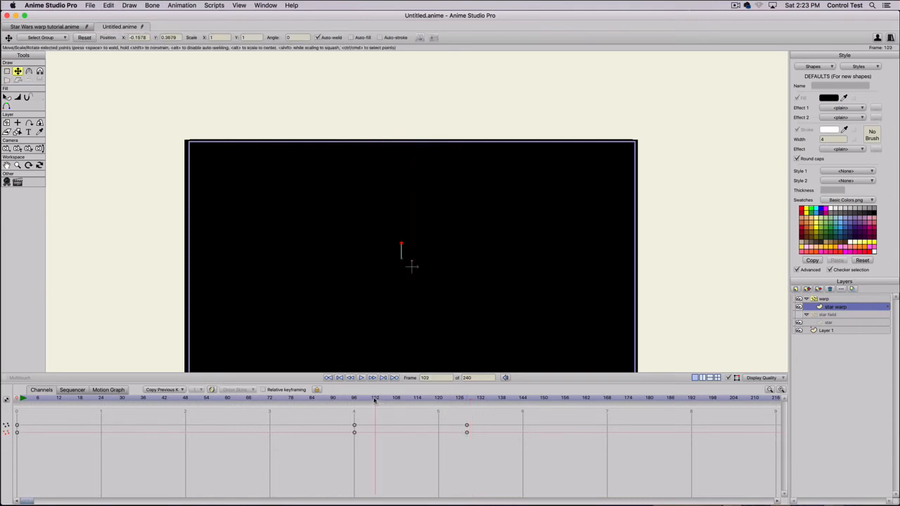
pyautogui.moveTo(375, 399); pyautogui.dragTo(420, 408)
pyautogui.press('super+a')
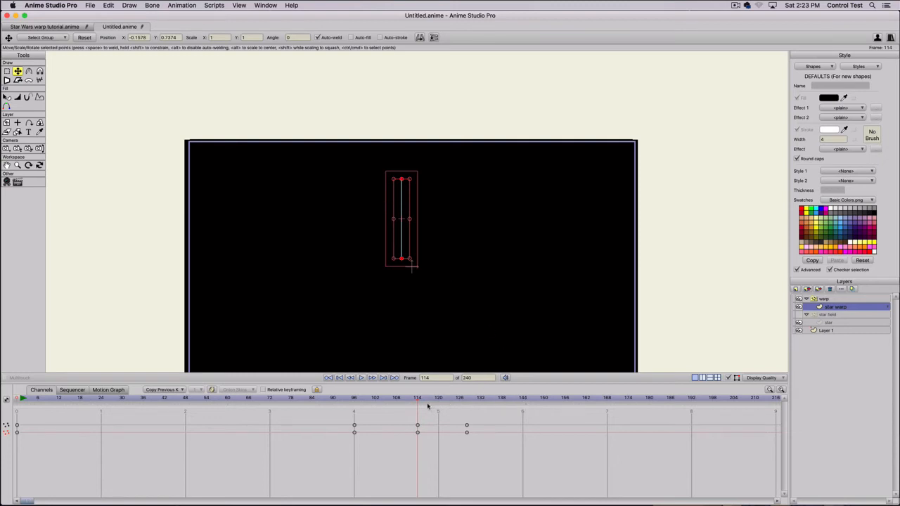
pyautogui.click(540, 398)
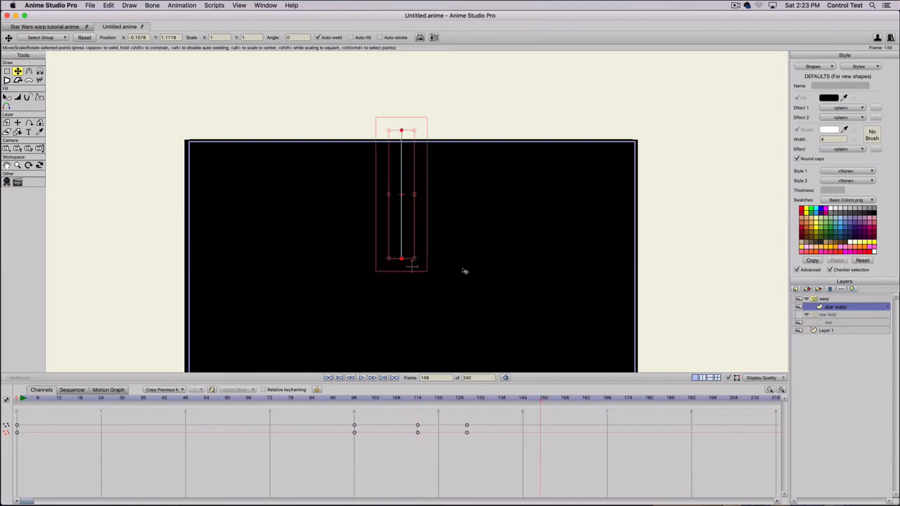
# - Move both star streak points straight up above the canvas at frame 149 and check the result on the warp particle layer
pyautogui.moveTo(404, 224); pyautogui.dragTo(401, 57)
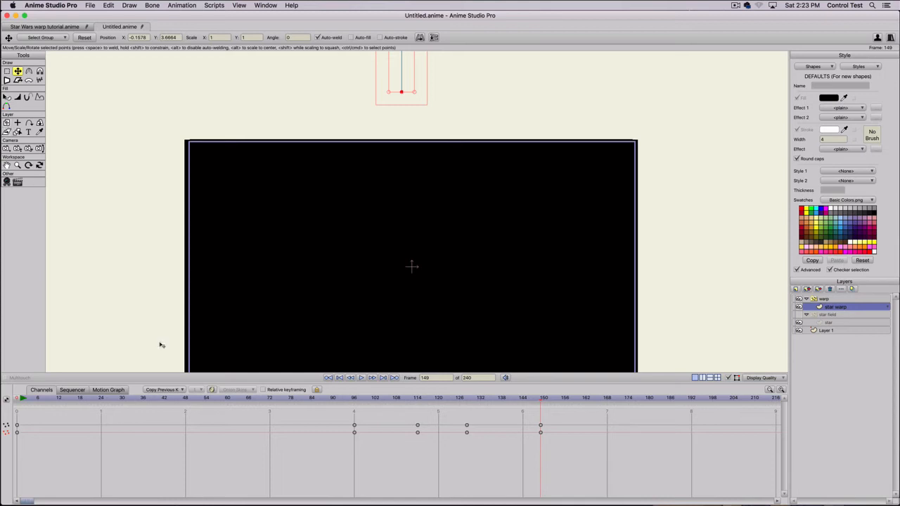
pyautogui.moveTo(336, 399); pyautogui.dragTo(541, 412)
pyautogui.click(844, 301)
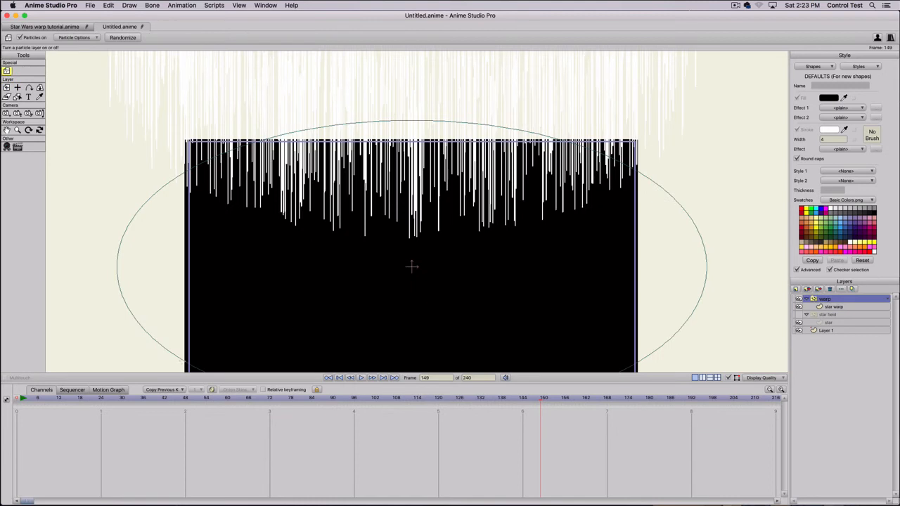
pyautogui.click(819, 308)
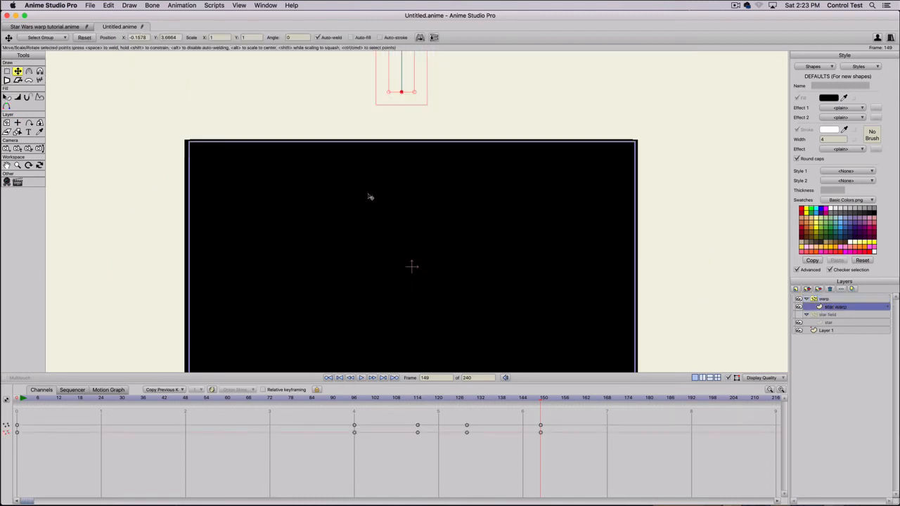
# - Set the star warp layer's X rotation to 90 at frame 149 and play the warp layer from the start
pyautogui.click(39, 122)
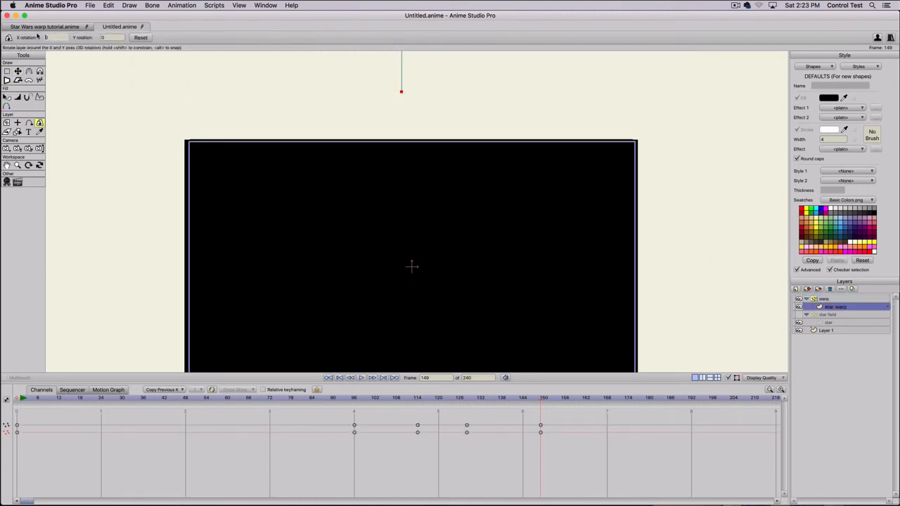
pyautogui.press('Return')
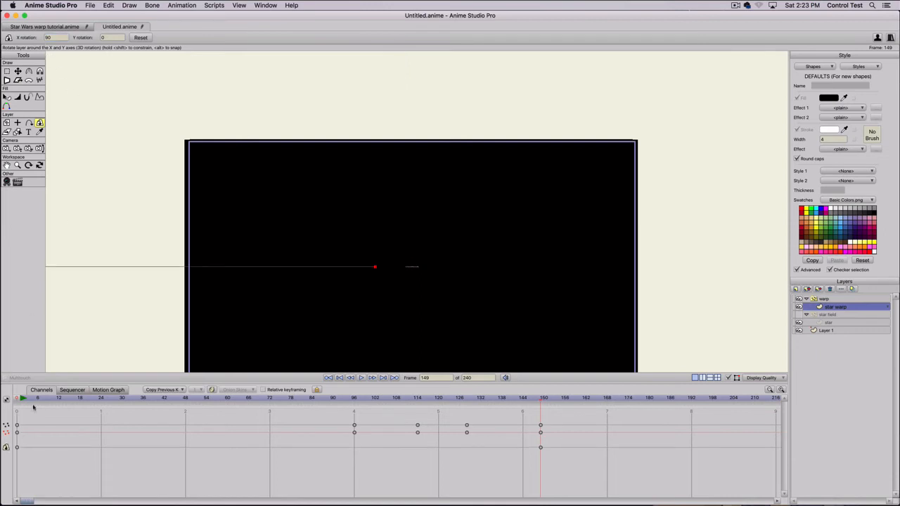
pyautogui.click(823, 300)
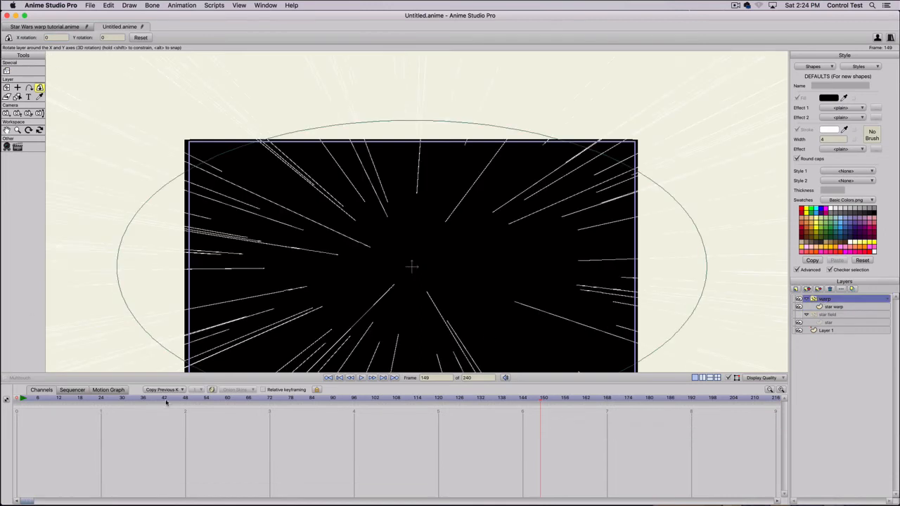
pyautogui.moveTo(75, 399); pyautogui.dragTo(17, 399)
pyautogui.press('space')
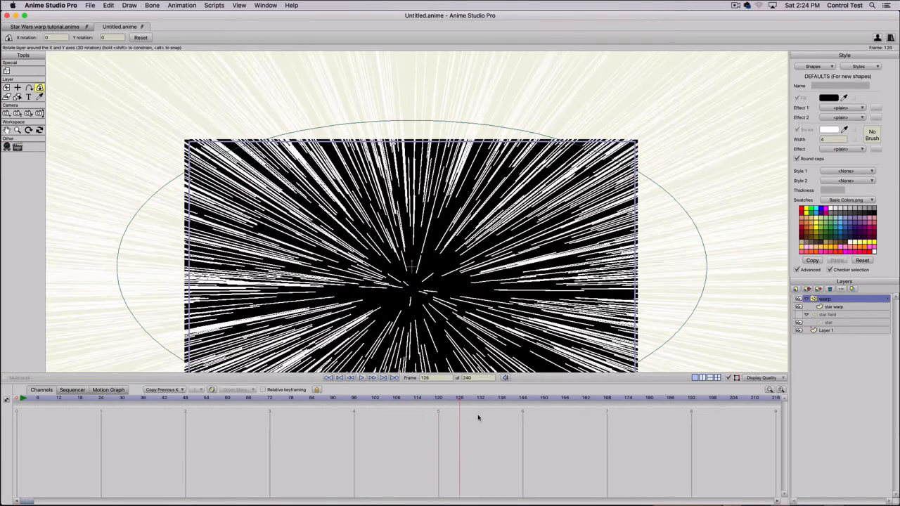
pyautogui.moveTo(522, 424)
pyautogui.mouseDown()
pyautogui.moveTo(617, 437)
pyautogui.moveTo(161, 382)
pyautogui.moveTo(187, 385)
pyautogui.moveTo(5, 398)
pyautogui.moveTo(605, 406)
pyautogui.moveTo(282, 406)
pyautogui.moveTo(2, 374)
pyautogui.mouseUp()
# - Scrub through the star warp layer, then undo its X rotation keyframe and the point keyframes at frames 149 and 114
pyautogui.click(830, 307)
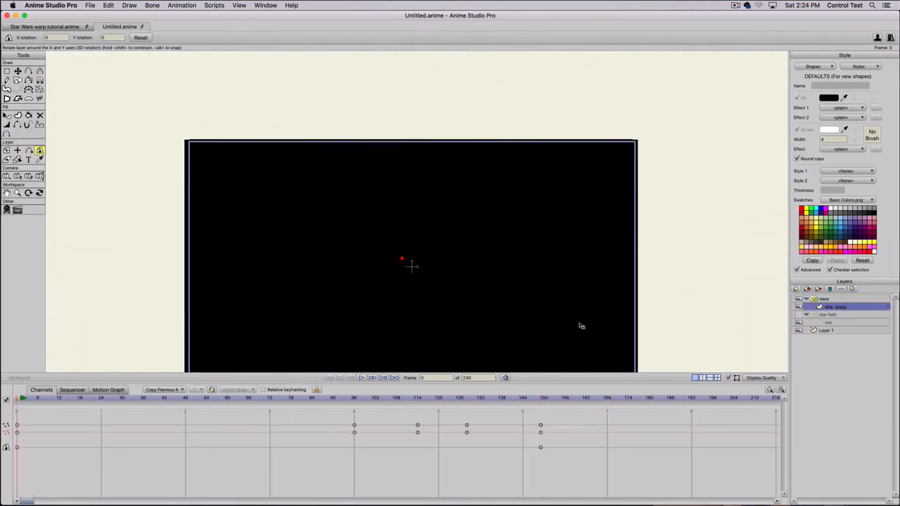
pyautogui.moveTo(395, 399); pyautogui.dragTo(470, 400)
pyautogui.moveTo(564, 415); pyautogui.dragTo(1, 346)
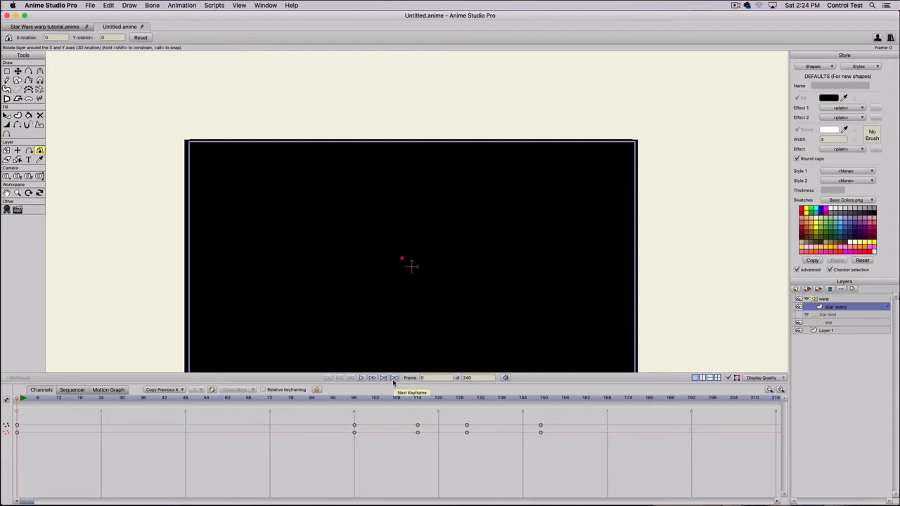
pyautogui.press('super+z')
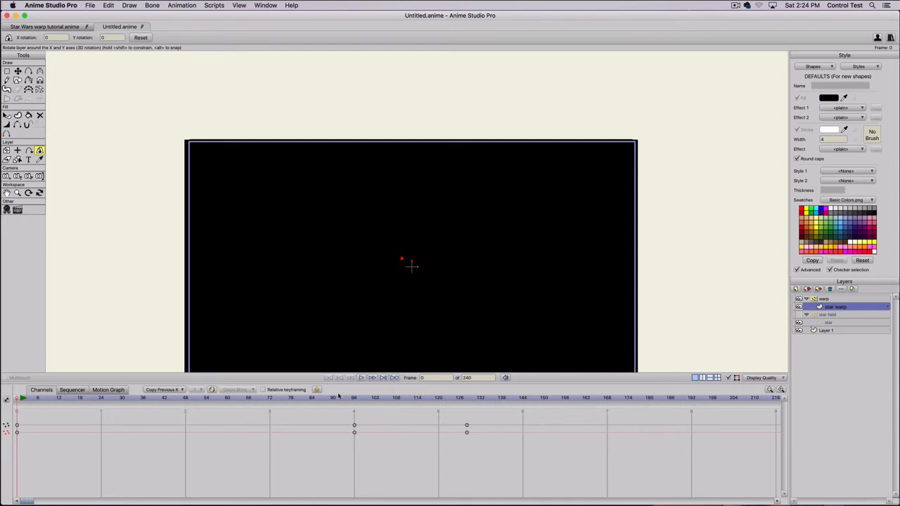
# - Select both star streak points at frame 128, move them straight up above the canvas, and scrub the motion
pyautogui.moveTo(338, 397); pyautogui.dragTo(466, 410)
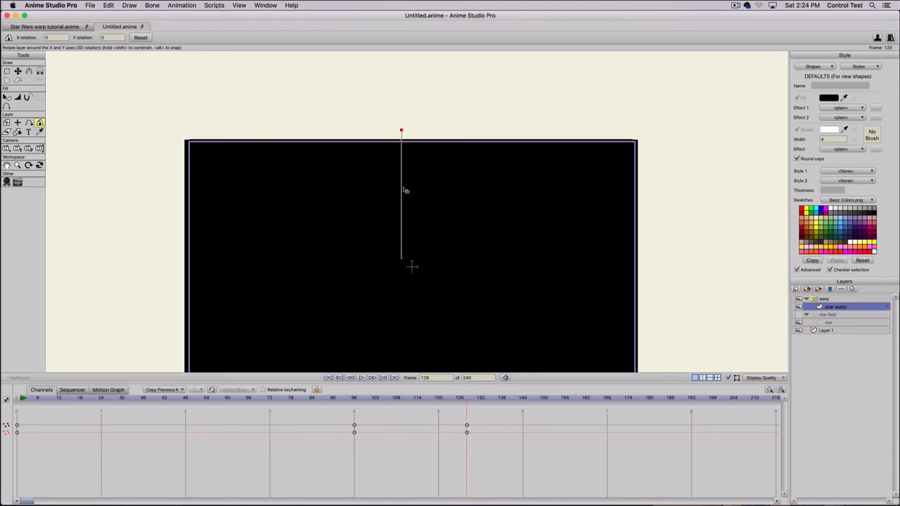
pyautogui.press('t')
pyautogui.press('super+a')
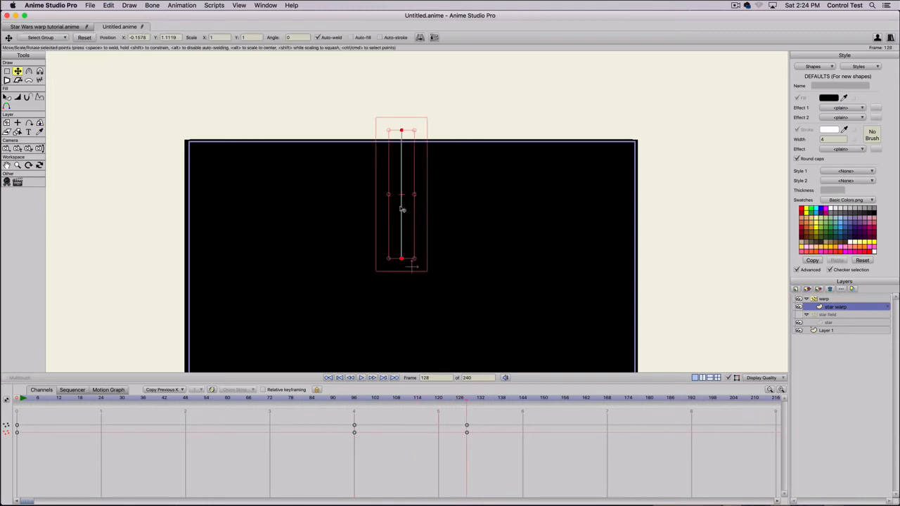
pyautogui.moveTo(403, 210); pyautogui.dragTo(399, 60)
pyautogui.moveTo(31, 400); pyautogui.dragTo(417, 400)
pyautogui.moveTo(480, 407)
pyautogui.mouseDown()
pyautogui.moveTo(504, 409)
pyautogui.moveTo(2, 412)
pyautogui.mouseUp()
# - Set the star warp layer's X rotation to 90 at frame 0 and scrub the warp layer to preview the streaks
pyautogui.click(40, 150)
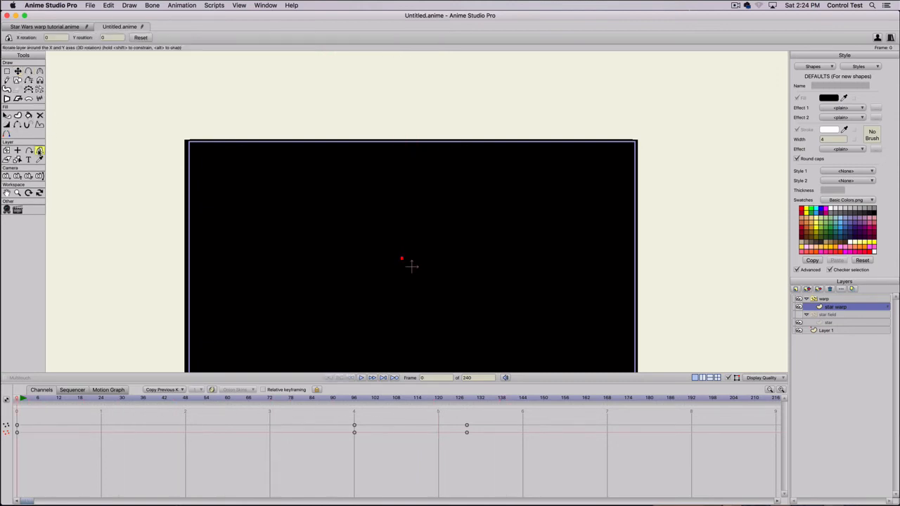
pyautogui.doubleClick(58, 37)
pyautogui.write('90')
pyautogui.press('Return')
pyautogui.click(829, 300)
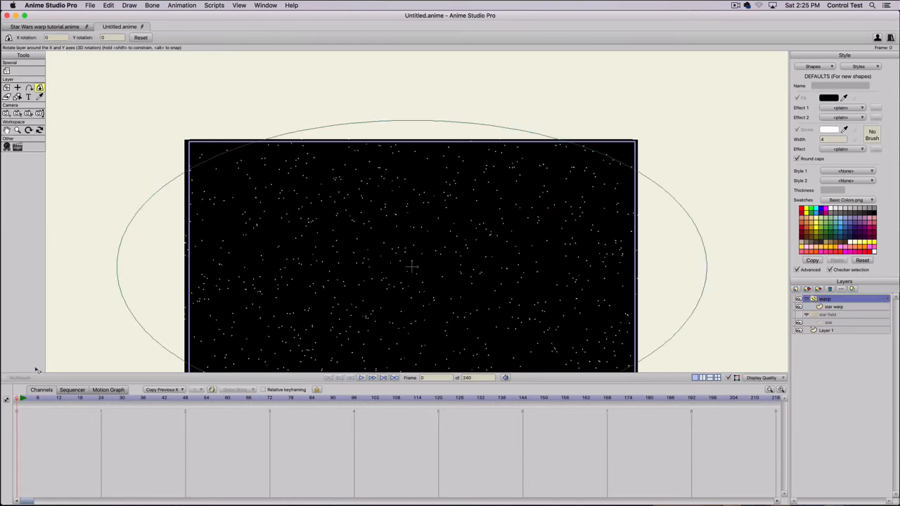
pyautogui.moveTo(16, 401)
pyautogui.mouseDown()
pyautogui.moveTo(543, 391)
pyautogui.moveTo(2, 375)
pyautogui.mouseUp()
pyautogui.moveTo(249, 398)
pyautogui.mouseDown()
pyautogui.moveTo(527, 402)
pyautogui.moveTo(448, 403)
pyautogui.mouseUp()
pyautogui.moveTo(375, 404)
pyautogui.mouseDown()
pyautogui.moveTo(344, 399)
pyautogui.moveTo(368, 399)
pyautogui.mouseUp()
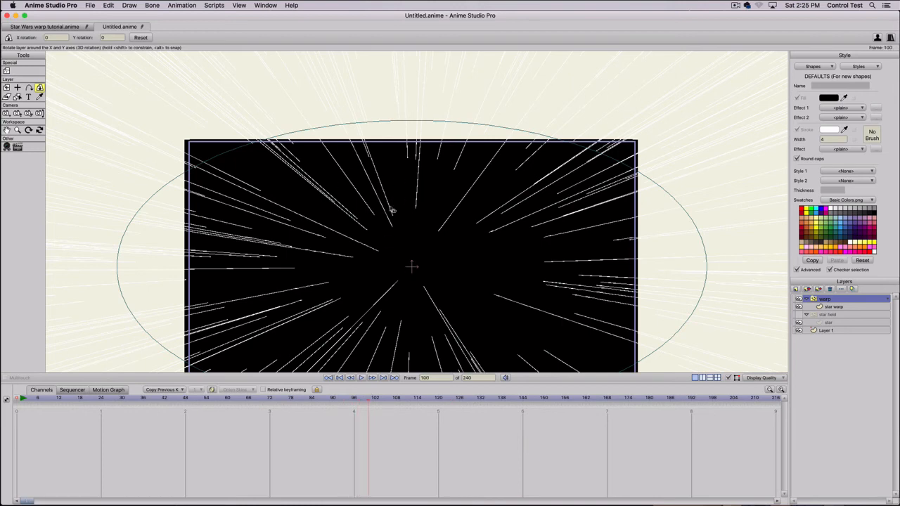
pyautogui.moveTo(357, 401); pyautogui.dragTo(6, 396)
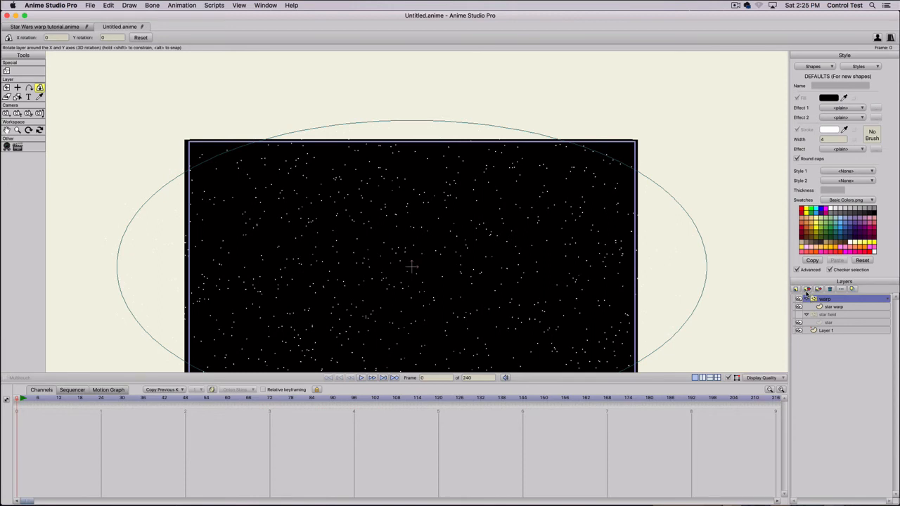
# - Duplicate the warp layer as warp 2, select the copy's star warp layer, and hide the original warp layer
pyautogui.click(807, 290)
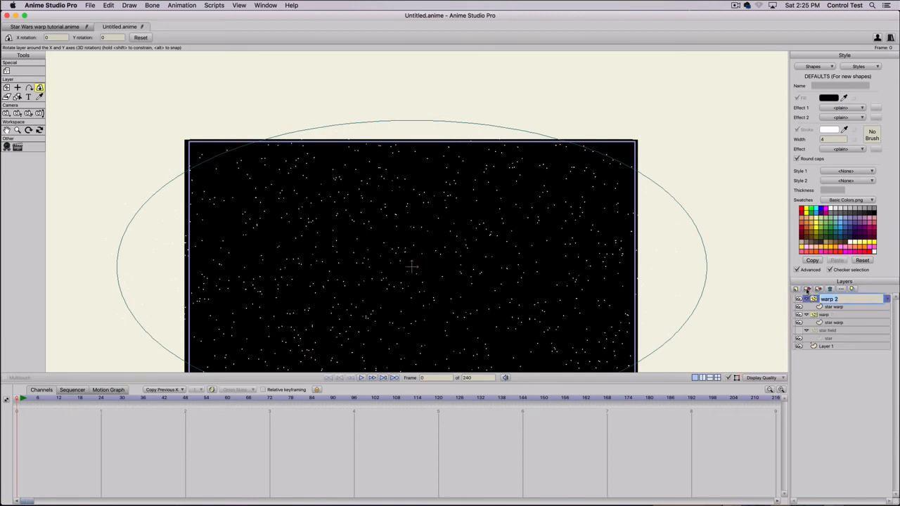
pyautogui.click(823, 307)
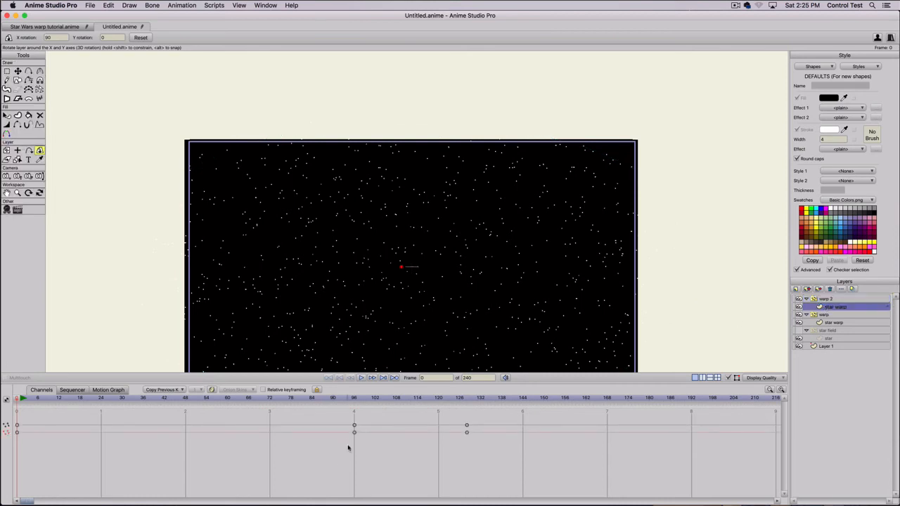
pyautogui.moveTo(357, 400); pyautogui.dragTo(462, 411)
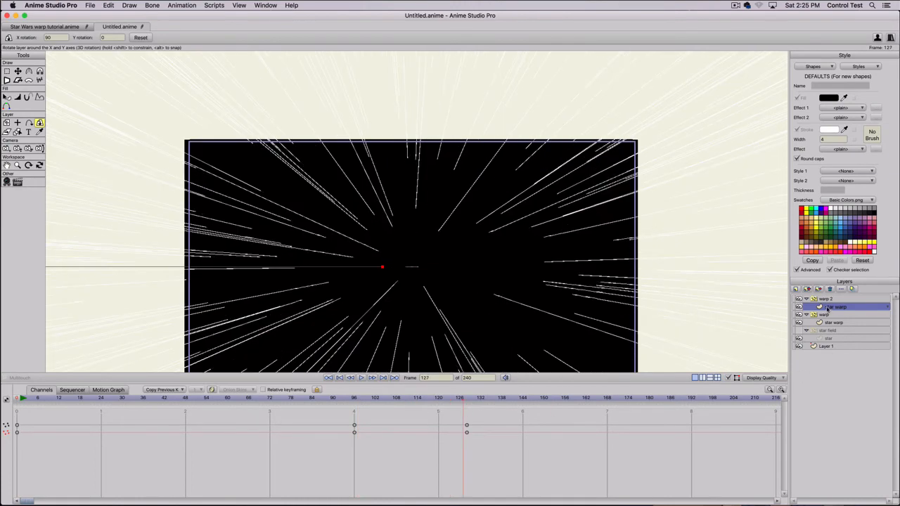
pyautogui.click(799, 315)
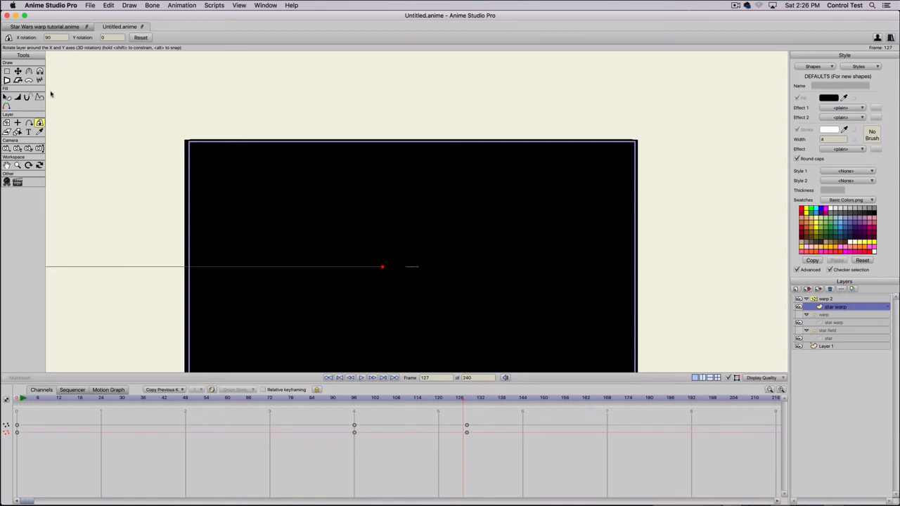
# - Try setting the copied star warp layer's X rotation to 0 at frame 127, and remove the resulting X rotation keyframes
pyautogui.moveTo(59, 37); pyautogui.dragTo(12, 30)
pyautogui.write('0')
pyautogui.press('Return')
pyautogui.moveTo(21, 400); pyautogui.dragTo(2, 392)
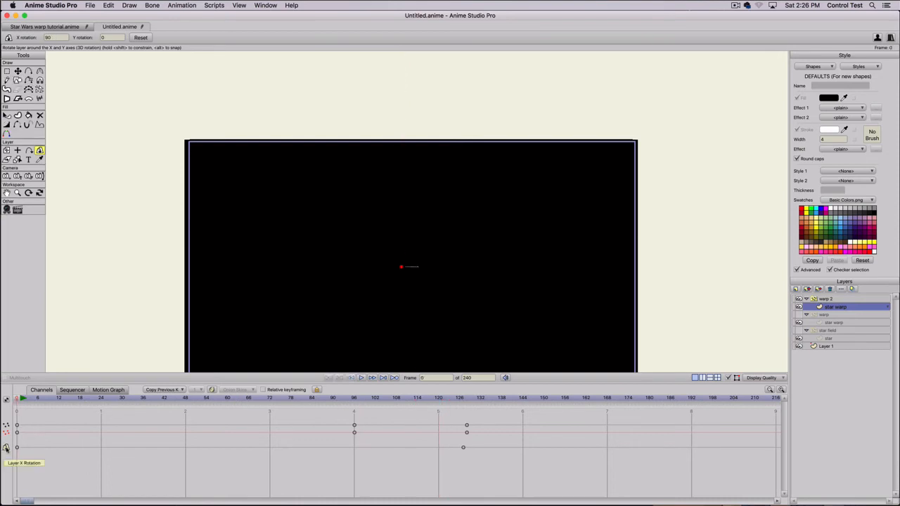
pyautogui.click(5, 448)
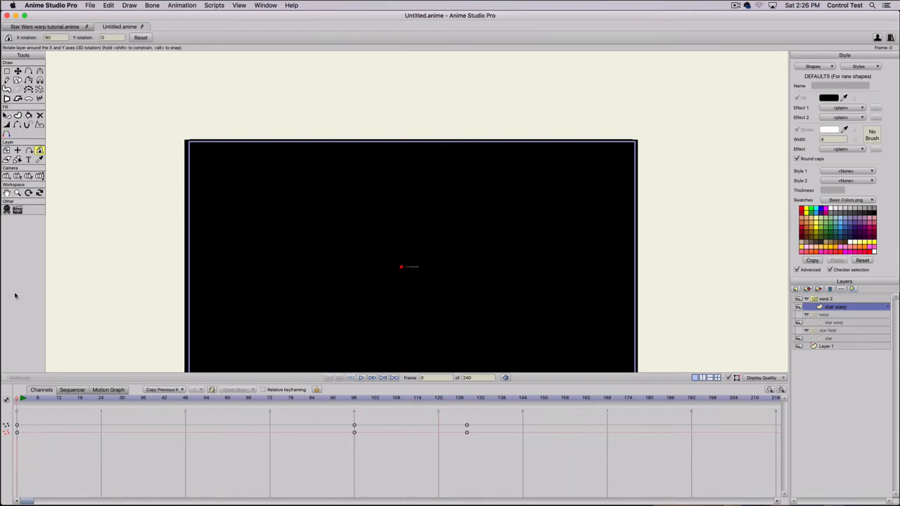
# - Set the copied star warp layer's X rotation to 0 at frame 0 and scrub its motion
pyautogui.moveTo(56, 38); pyautogui.dragTo(19, 38)
pyautogui.write('0')
pyautogui.press('Return')
pyautogui.moveTo(319, 398); pyautogui.dragTo(492, 398)
# - Try shifting the copied layer's keyframes at frames 96 and 128 back to begin at frame 1, and undo it
pyautogui.moveTo(327, 465); pyautogui.dragTo(497, 422)
pyautogui.moveTo(354, 433); pyautogui.dragTo(19, 436)
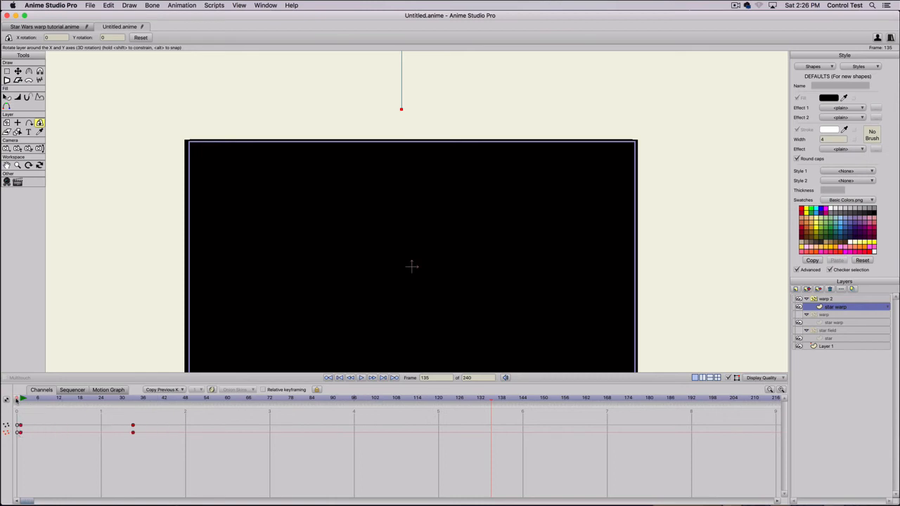
pyautogui.moveTo(19, 398)
pyautogui.mouseDown()
pyautogui.moveTo(161, 402)
pyautogui.moveTo(90, 410)
pyautogui.mouseUp()
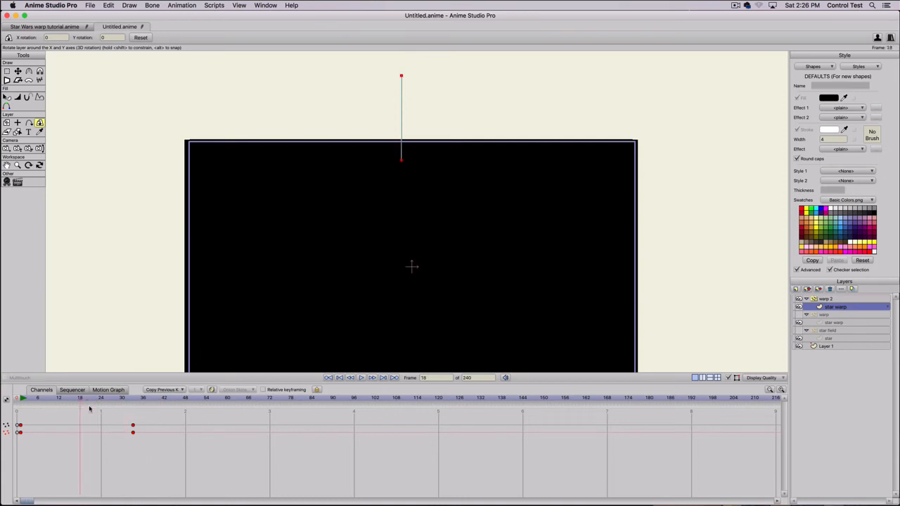
pyautogui.press('super+z')
# - Select the copied star warp layer's keyframes at frames 96 and 128 and shift them together so the first falls on frame 1
pyautogui.moveTo(326, 448); pyautogui.dragTo(496, 420)
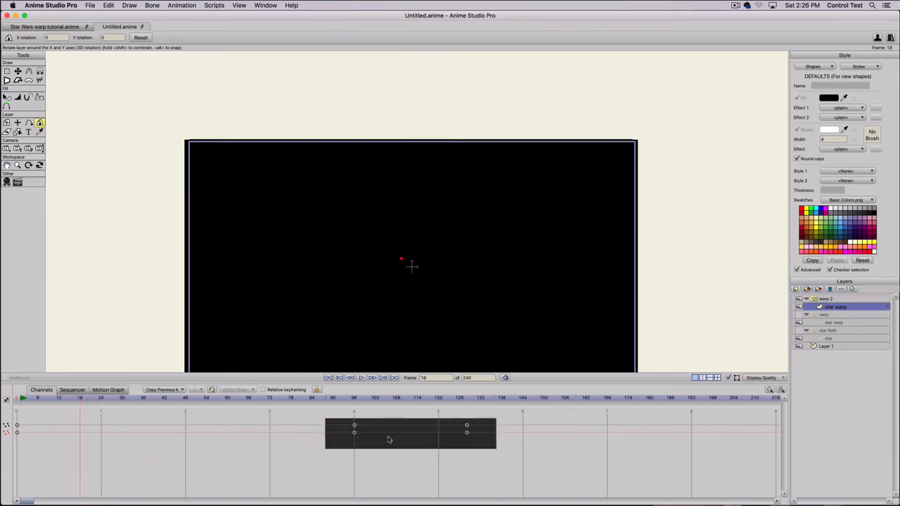
pyautogui.moveTo(334, 443); pyautogui.dragTo(478, 413)
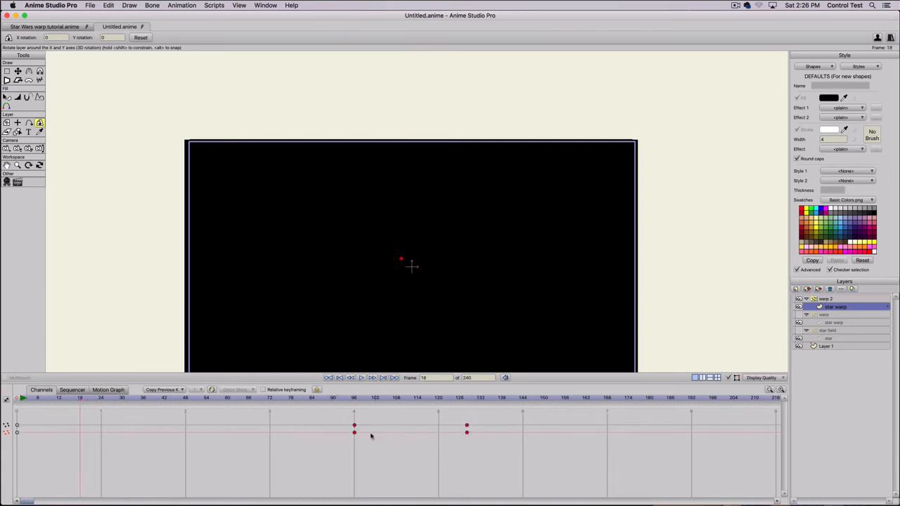
pyautogui.moveTo(356, 433); pyautogui.dragTo(348, 434)
pyautogui.moveTo(156, 435); pyautogui.dragTo(21, 436)
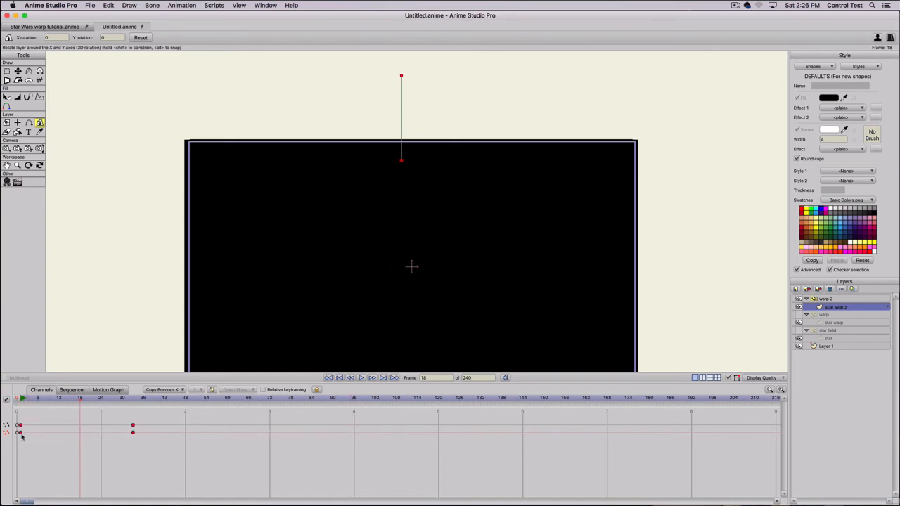
pyautogui.click(21, 399)
# - Preview warp 2, try setting its star warp layer's X rotation to 90 at frame 49, and undo it
pyautogui.click(826, 300)
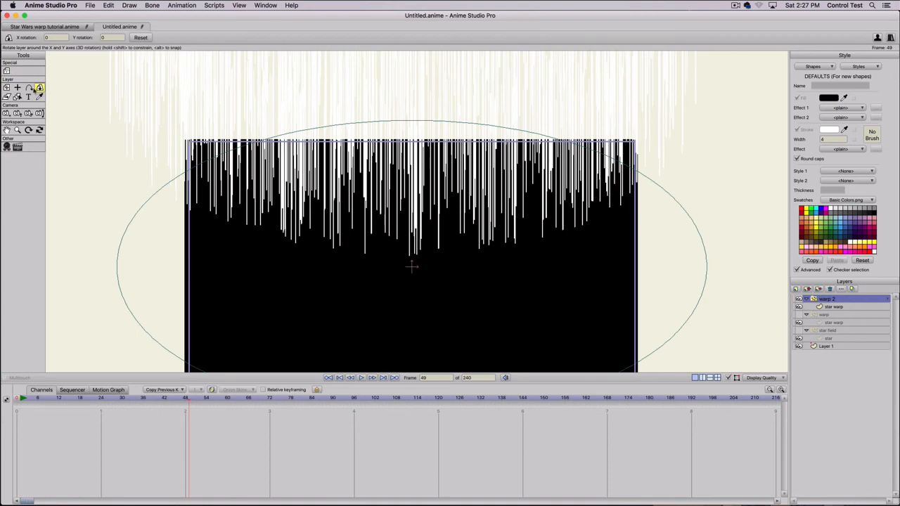
pyautogui.click(7, 72)
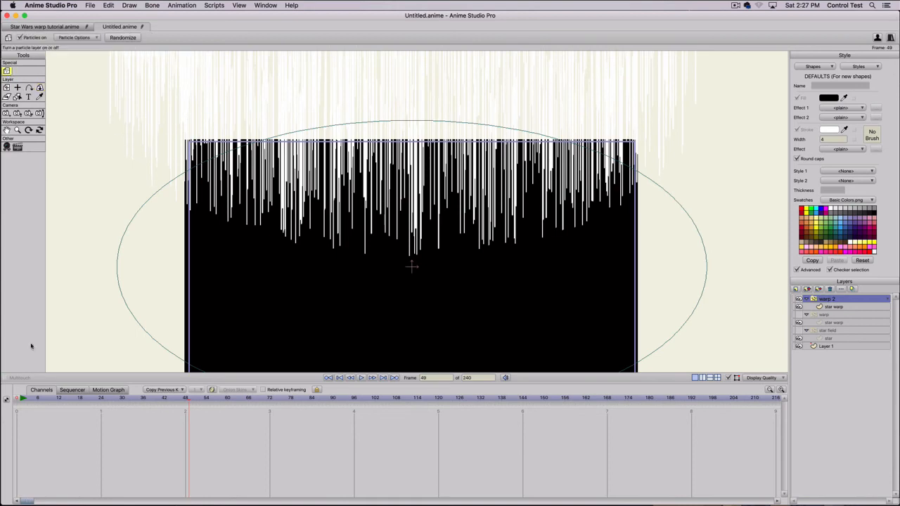
pyautogui.click(835, 308)
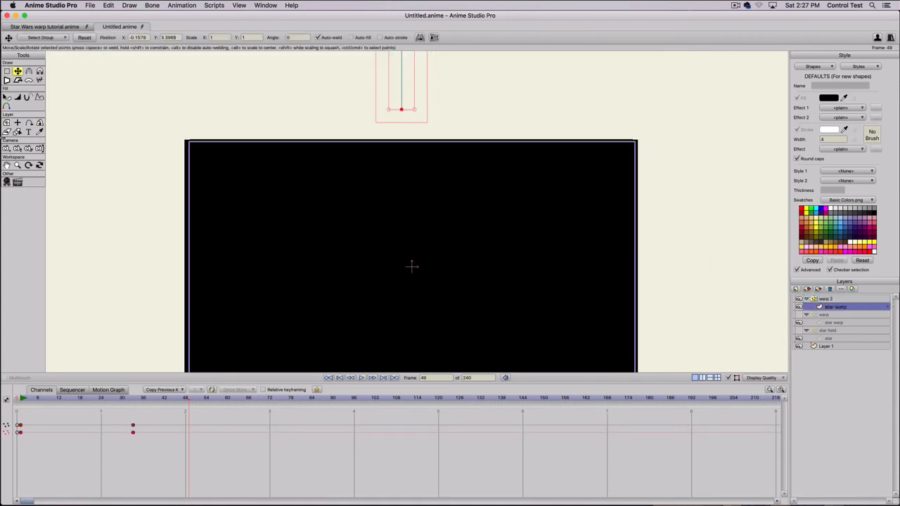
pyautogui.click(39, 122)
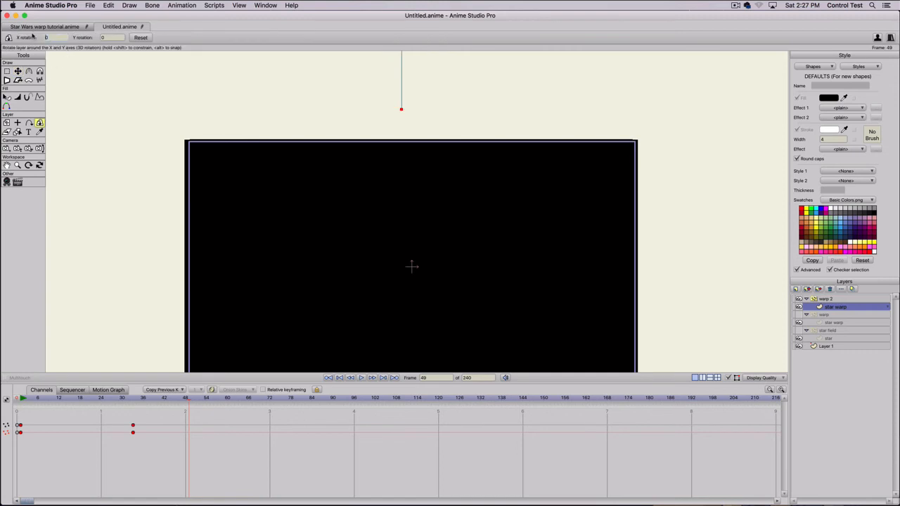
pyautogui.write('90')
pyautogui.press('Return')
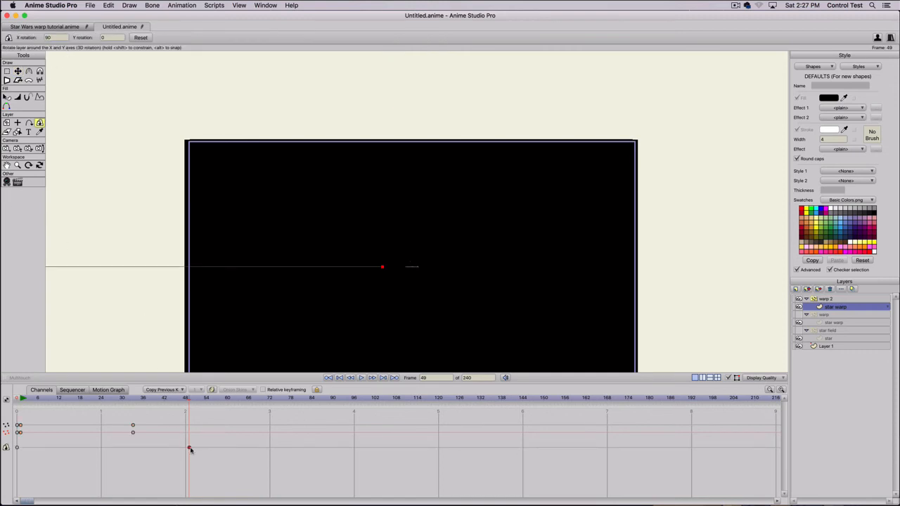
pyautogui.press('super+z')
# - Set the copied star warp layer's X rotation to 90 at frame 0 and scrub the warp 2 layer
pyautogui.moveTo(19, 402)
pyautogui.mouseDown()
pyautogui.moveTo(179, 417)
pyautogui.moveTo(3, 412)
pyautogui.mouseUp()
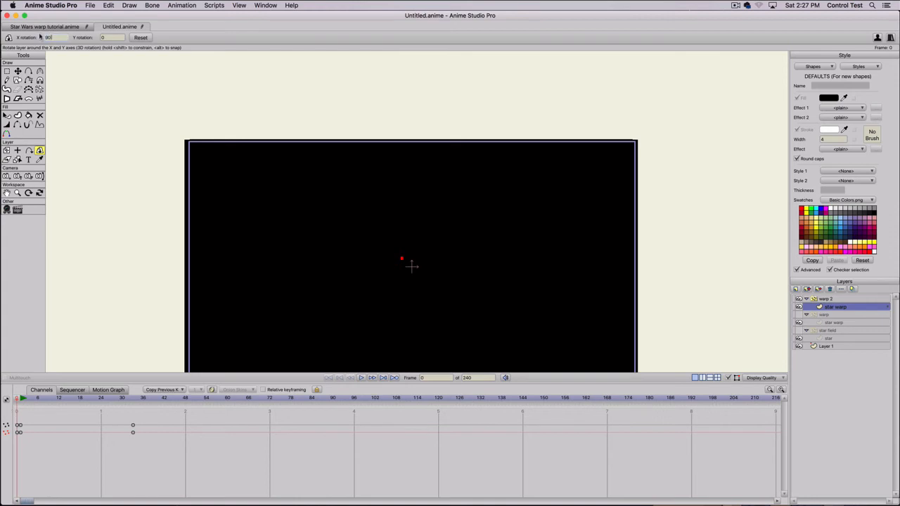
pyautogui.moveTo(20, 401); pyautogui.dragTo(2, 398)
pyautogui.click(823, 299)
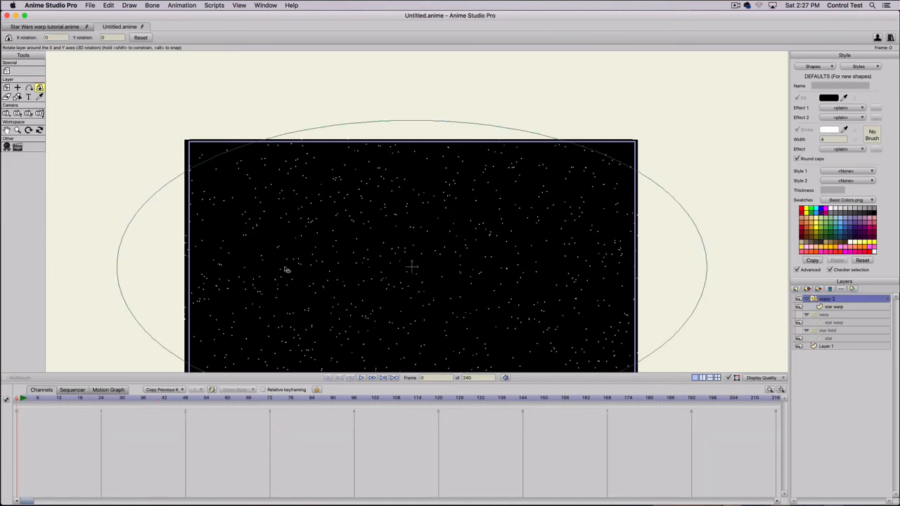
pyautogui.moveTo(23, 401)
pyautogui.mouseDown()
pyautogui.moveTo(187, 401)
pyautogui.moveTo(2, 401)
pyautogui.mouseUp()
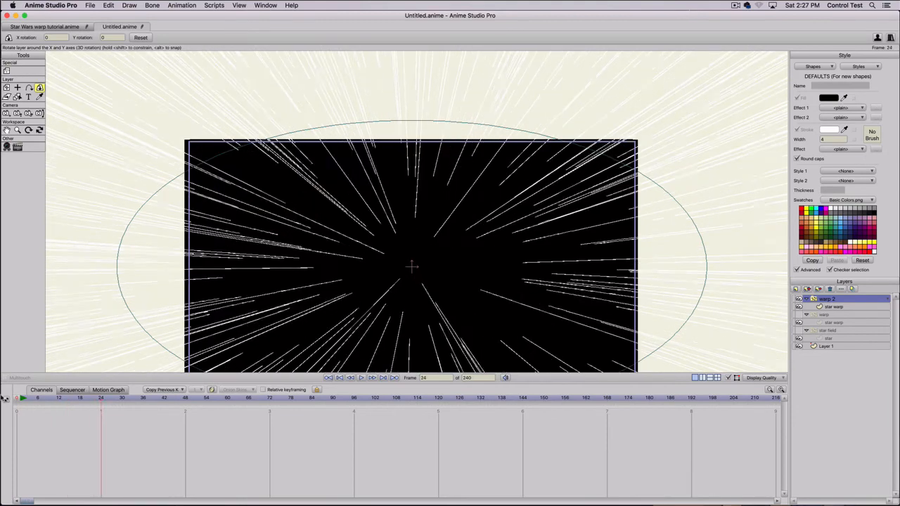
# - Set the X rotation of warp 2's star warp layer to 0 at frame 0
pyautogui.click(828, 307)
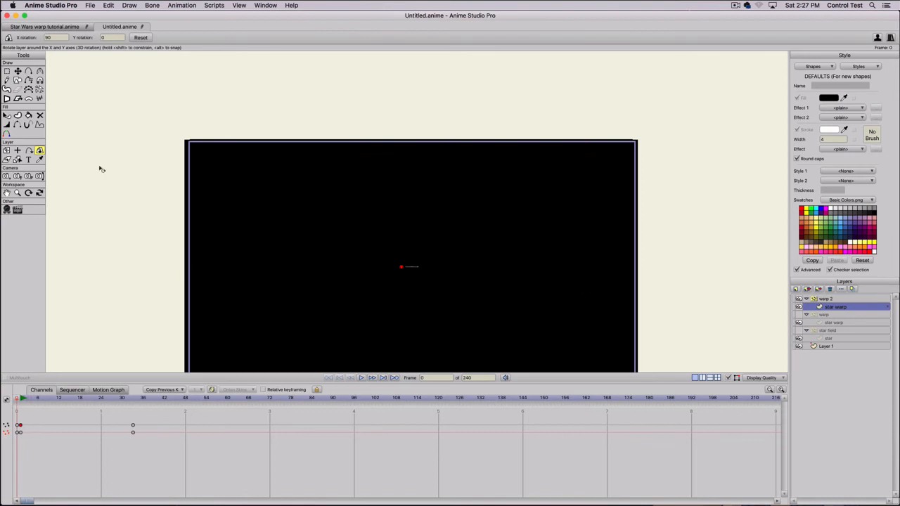
pyautogui.click(54, 37)
pyautogui.press('BackSpace')
pyautogui.press('BackSpace')
pyautogui.write('0')
pyautogui.press('Return')
# - Stretch the star warp shape into a long vertical streak by moving its upper point straight up to about Y 1.48
pyautogui.press('t')
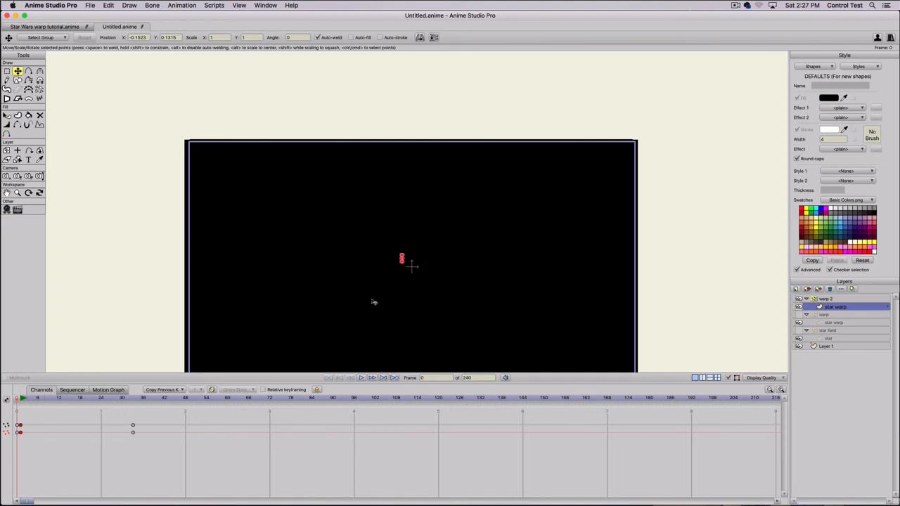
pyautogui.click(401, 258)
pyautogui.press('super+a')
pyautogui.scroll(2, 246, 337)
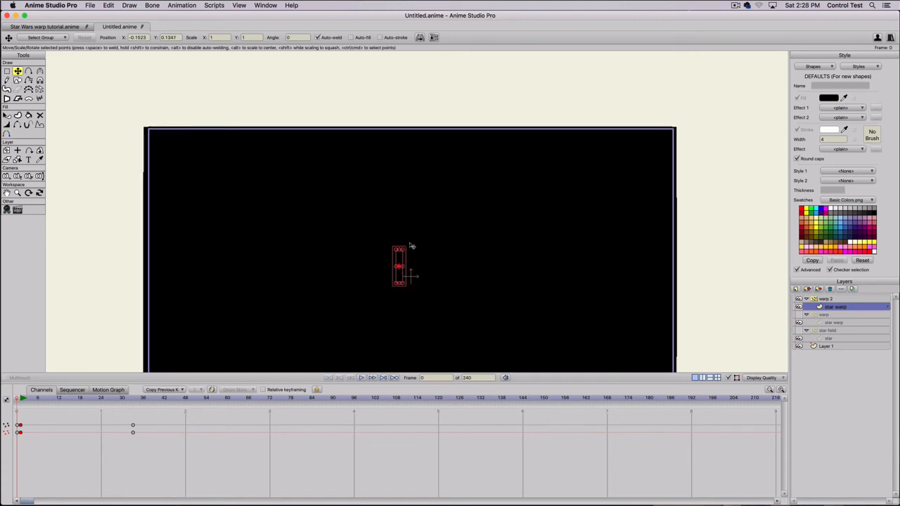
pyautogui.scroll(2, 403, 251)
pyautogui.scroll(-2, 395, 292)
pyautogui.scroll(5, 391, 296)
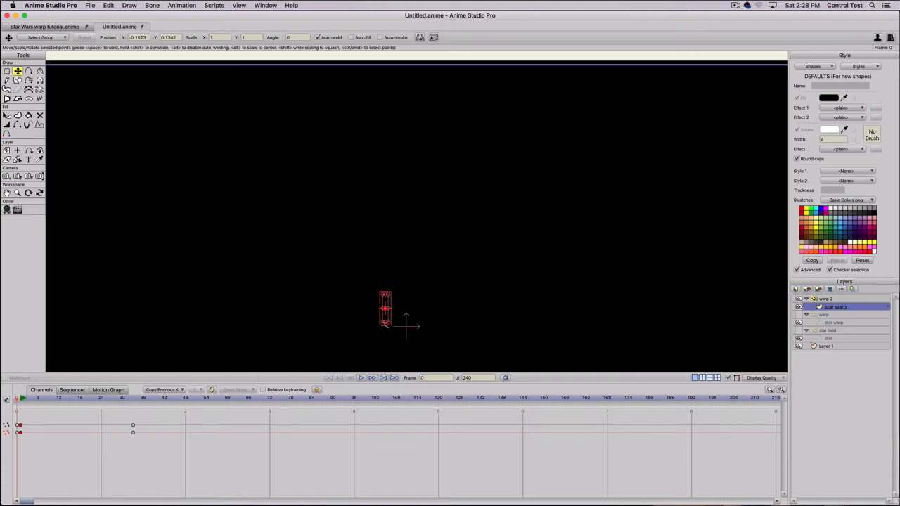
pyautogui.click(387, 310)
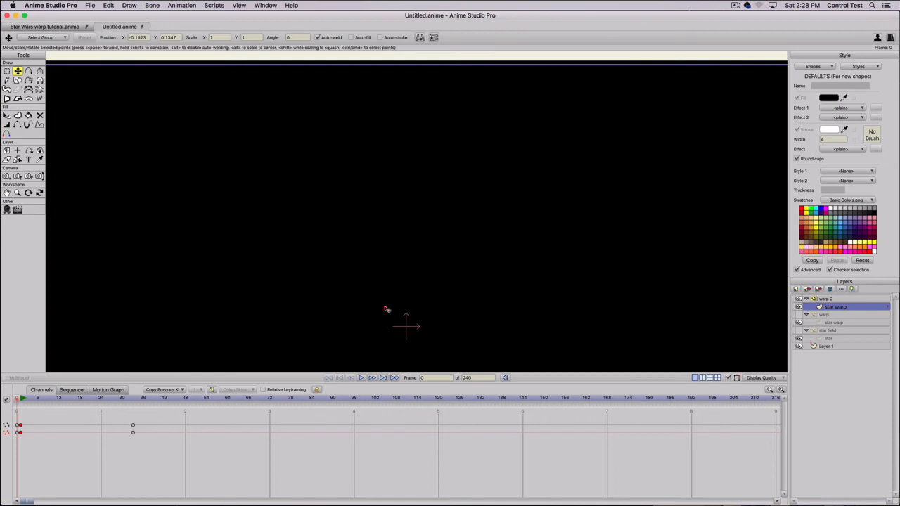
pyautogui.moveTo(387, 309); pyautogui.dragTo(386, 128)
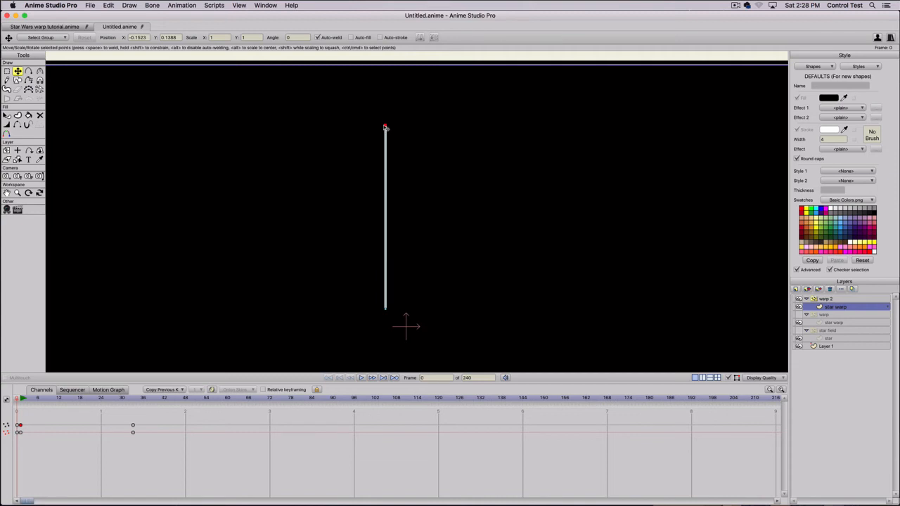
pyautogui.scroll(-8, 105, 322)
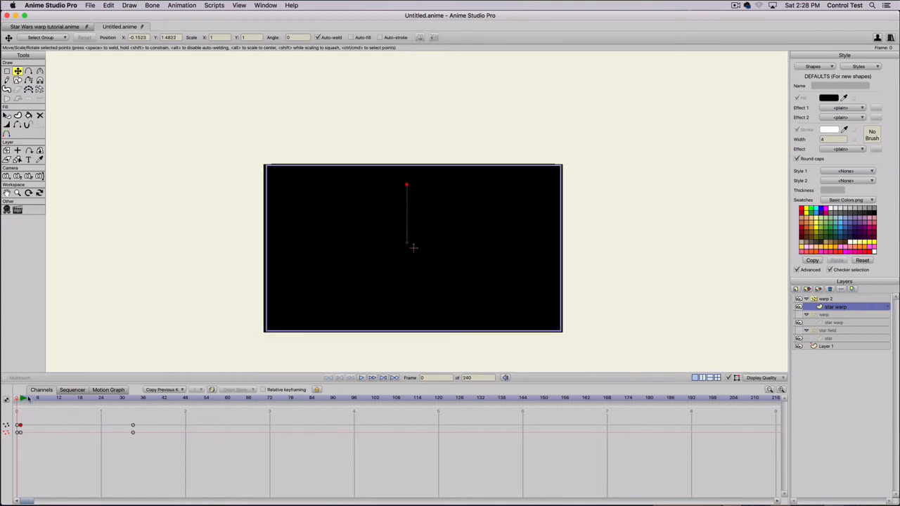
# - Delete all of the star warp layer's point motion keyframes after frame 0 and return to frame 0
pyautogui.moveTo(28, 399)
pyautogui.mouseDown()
pyautogui.moveTo(59, 405)
pyautogui.moveTo(24, 405)
pyautogui.mouseUp()
pyautogui.moveTo(116, 427); pyautogui.dragTo(156, 445)
pyautogui.press('Delete')
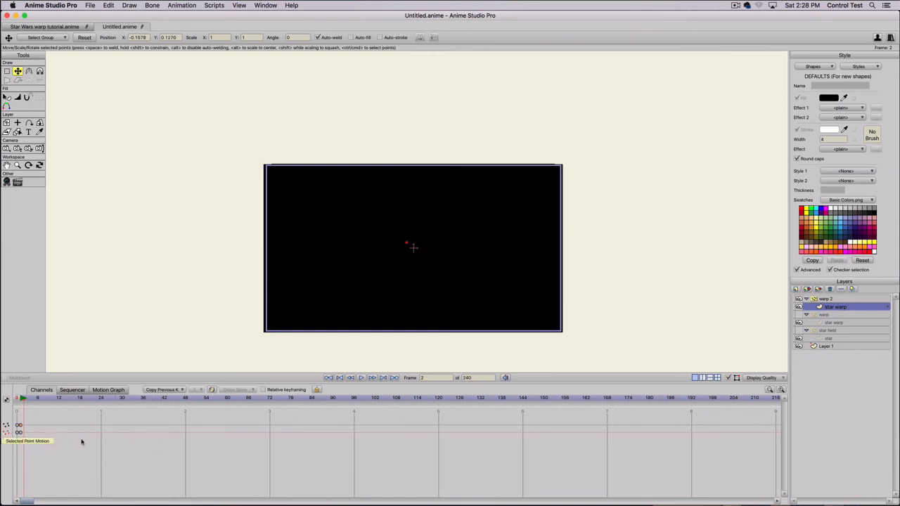
pyautogui.moveTo(408, 245); pyautogui.dragTo(407, 195)
pyautogui.scroll(1, 396, 227)
pyautogui.moveTo(42, 419); pyautogui.dragTo(12, 462)
pyautogui.press('Delete')
pyautogui.click(18, 398)
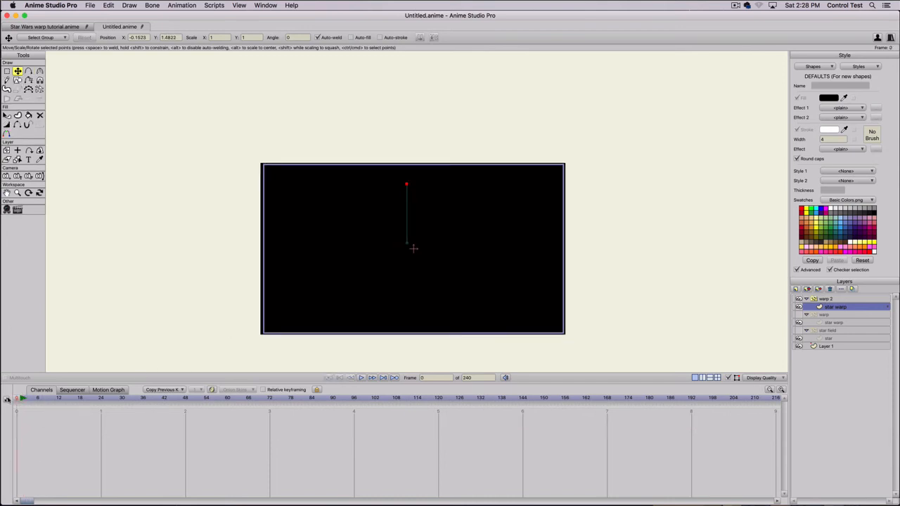
# - Check warp 2, then select the whole streak in its star warp layer at frame 1 and keyframe its starting position
pyautogui.click(819, 301)
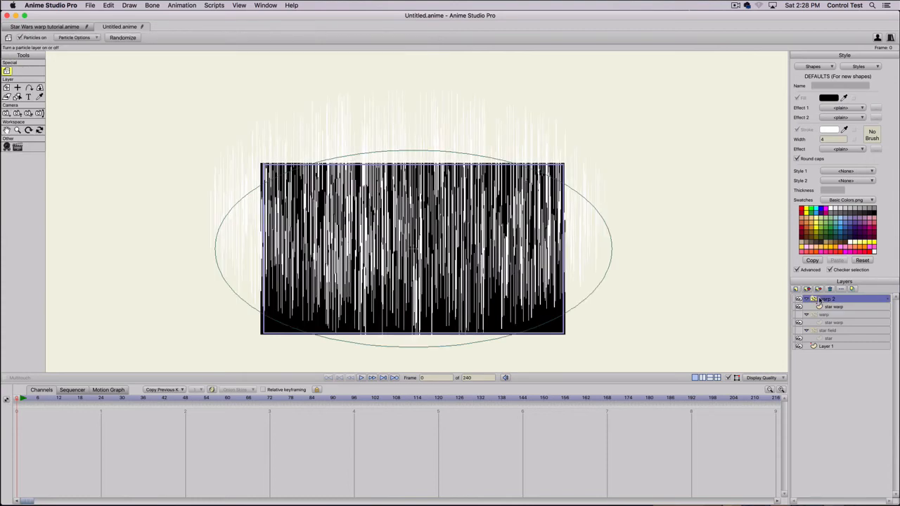
pyautogui.click(820, 307)
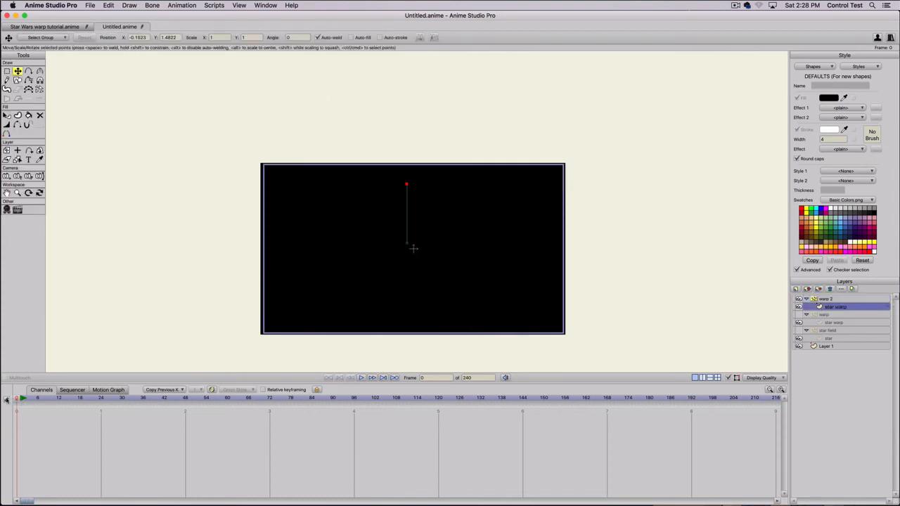
pyautogui.click(19, 398)
pyautogui.scroll(3, 373, 278)
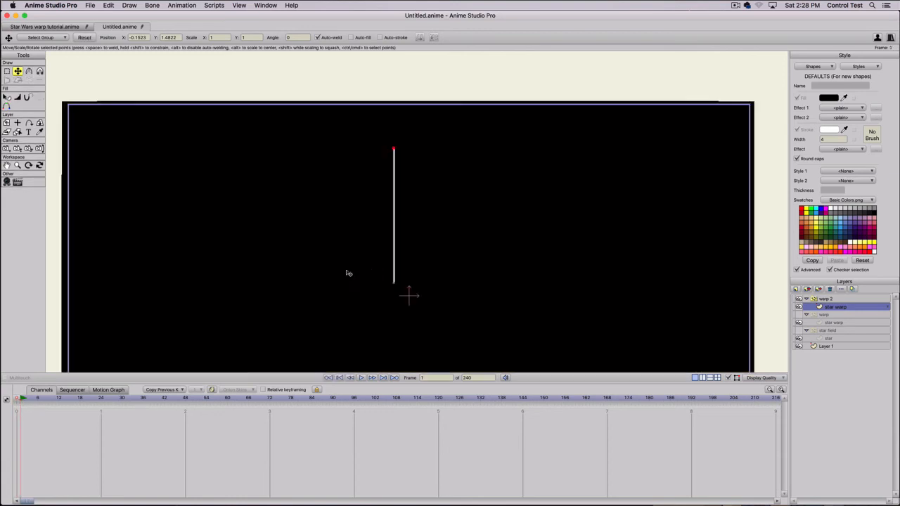
pyautogui.scroll(-3, 199, 295)
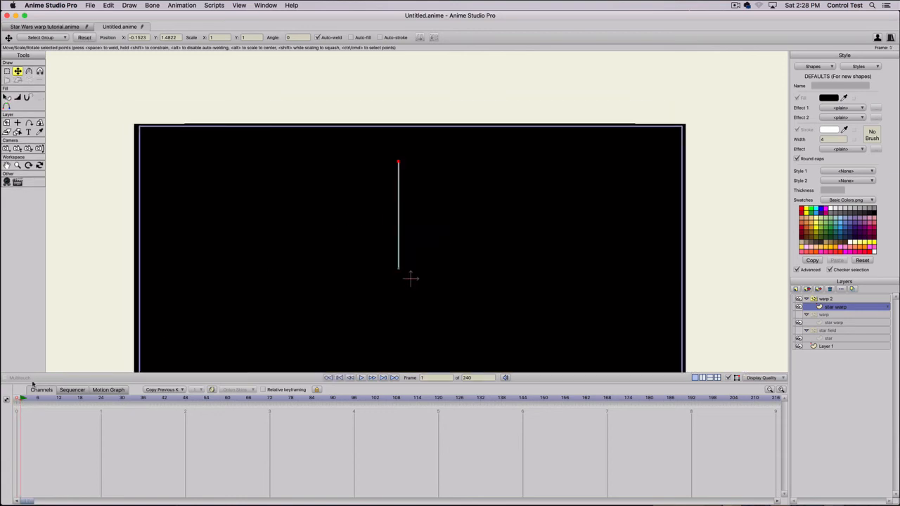
pyautogui.doubleClick(401, 236)
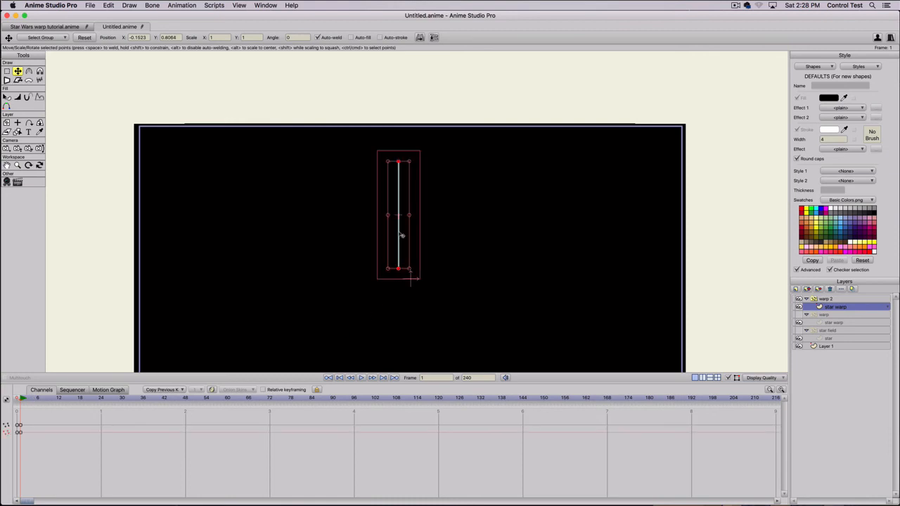
# - At frame 24, move the whole streak straight up beyond the canvas to about Y 3.82
pyautogui.click(102, 399)
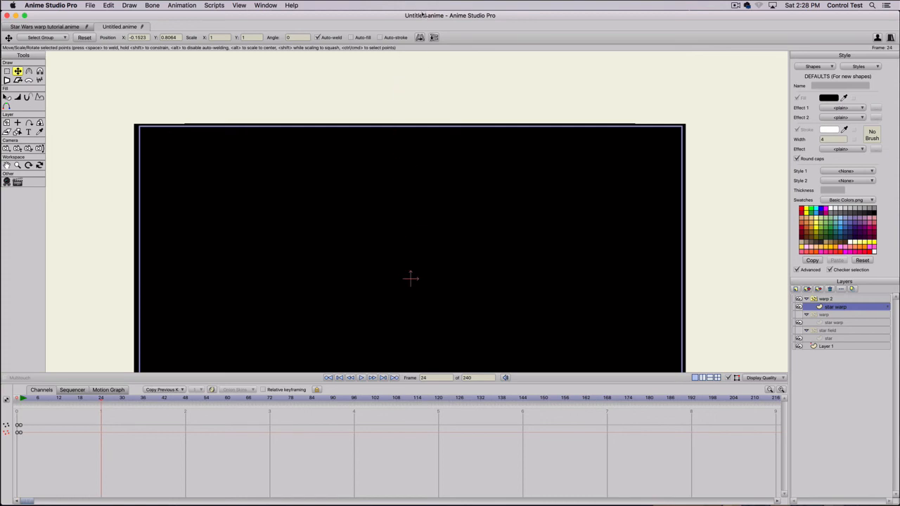
pyautogui.moveTo(420, 15); pyautogui.dragTo(419, 14)
pyautogui.scroll(-3, 134, 296)
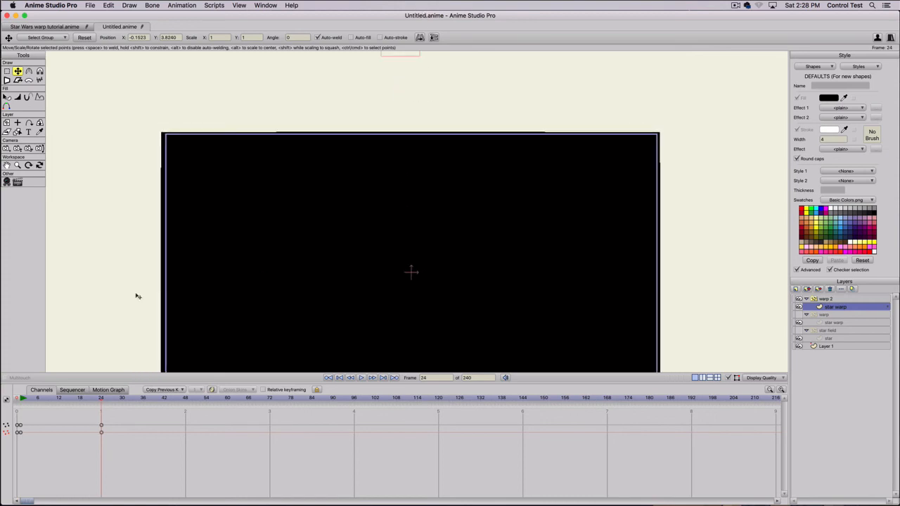
pyautogui.scroll(-2, 180, 284)
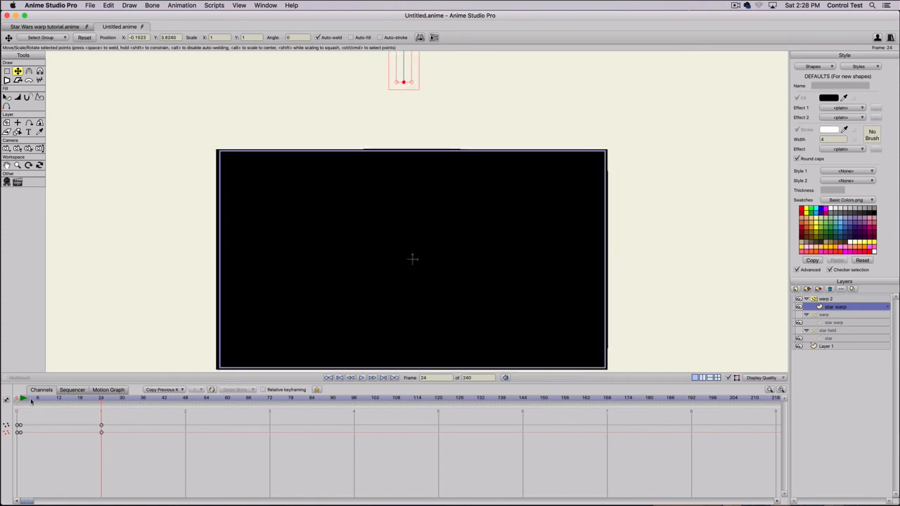
# - Set the star warp layer's X rotation to 90 at frame 0 and preview the warp 2 animation
pyautogui.moveTo(17, 401)
pyautogui.mouseDown()
pyautogui.moveTo(105, 402)
pyautogui.moveTo(15, 402)
pyautogui.mouseUp()
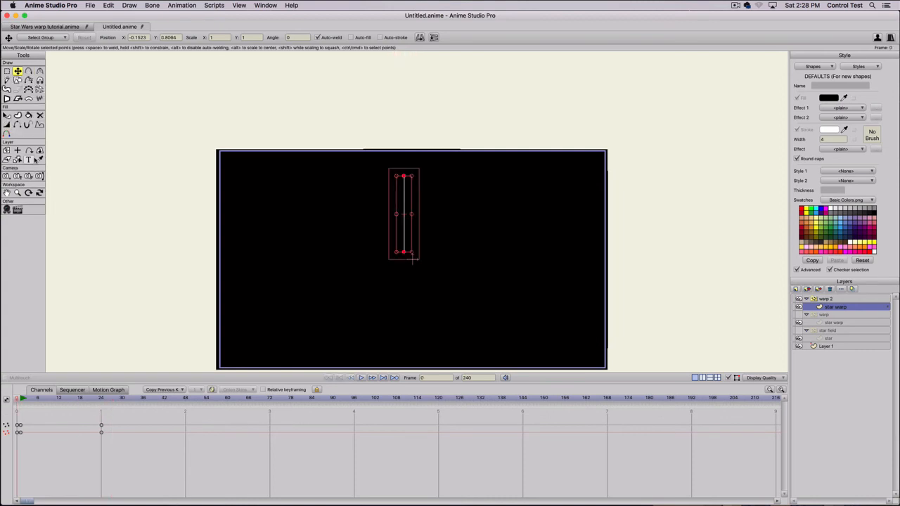
pyautogui.click(39, 152)
pyautogui.click(59, 37)
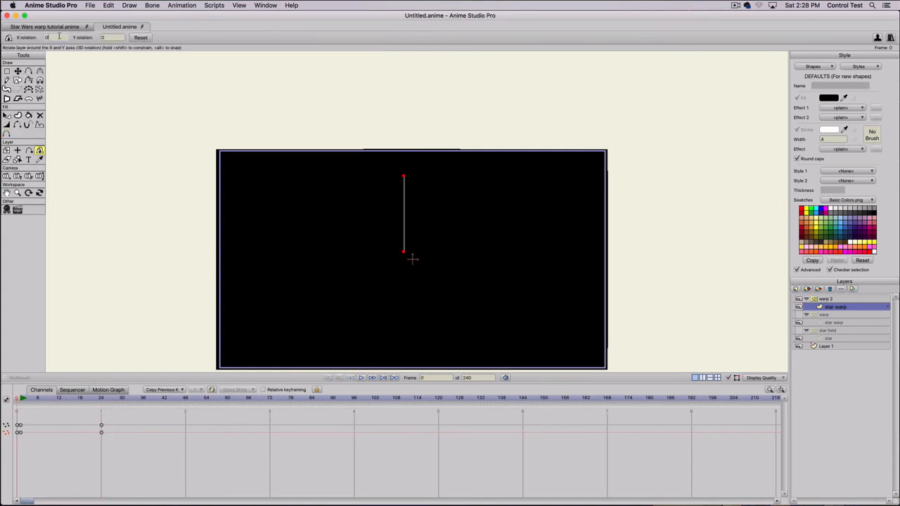
pyautogui.write('90')
pyautogui.press('Return')
pyautogui.click(829, 299)
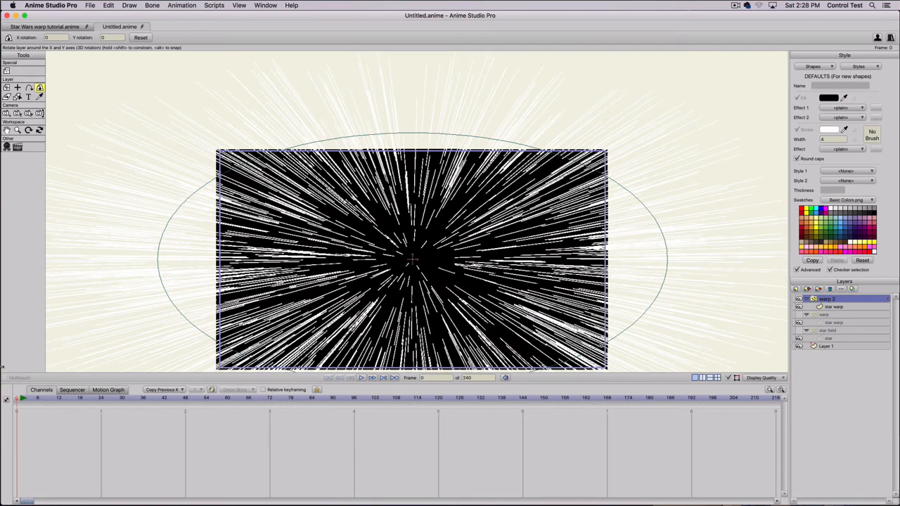
pyautogui.press('space')
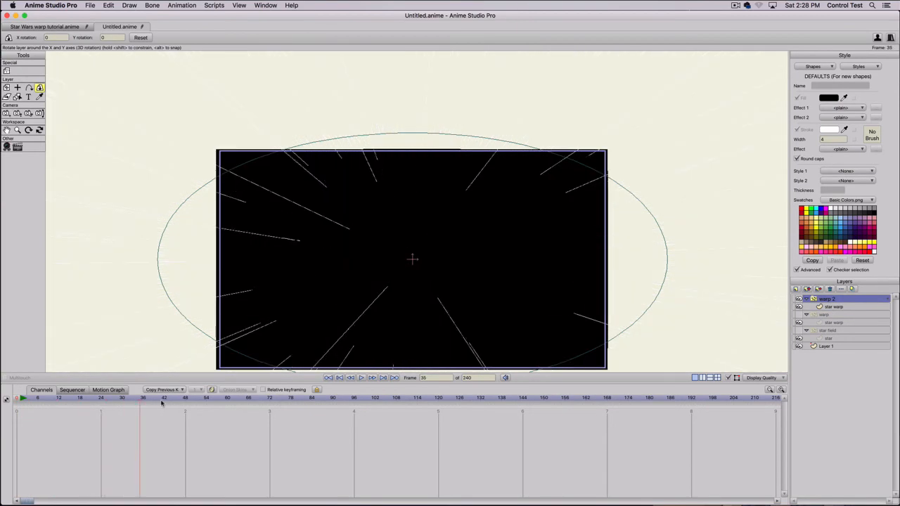
pyautogui.moveTo(3, 403); pyautogui.dragTo(11, 350)
# - Enable Randomize playback in warp 2's particle options
pyautogui.click(7, 71)
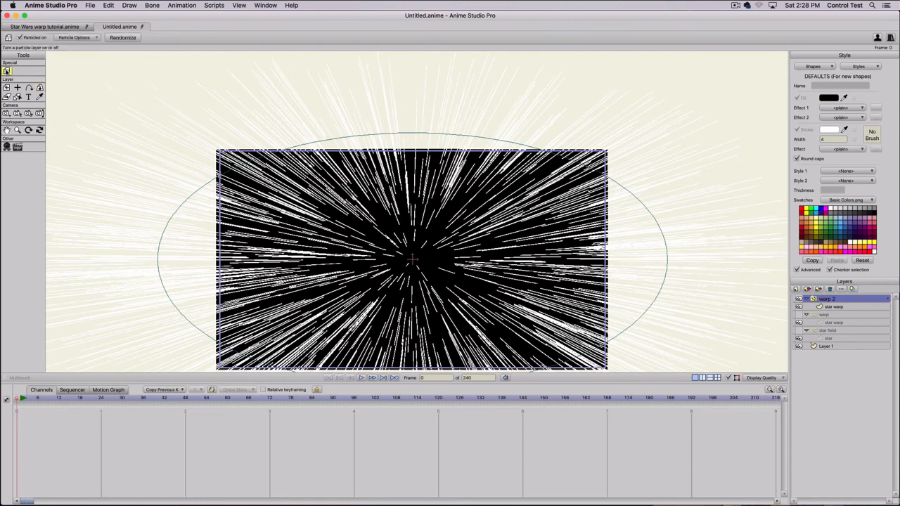
pyautogui.click(66, 38)
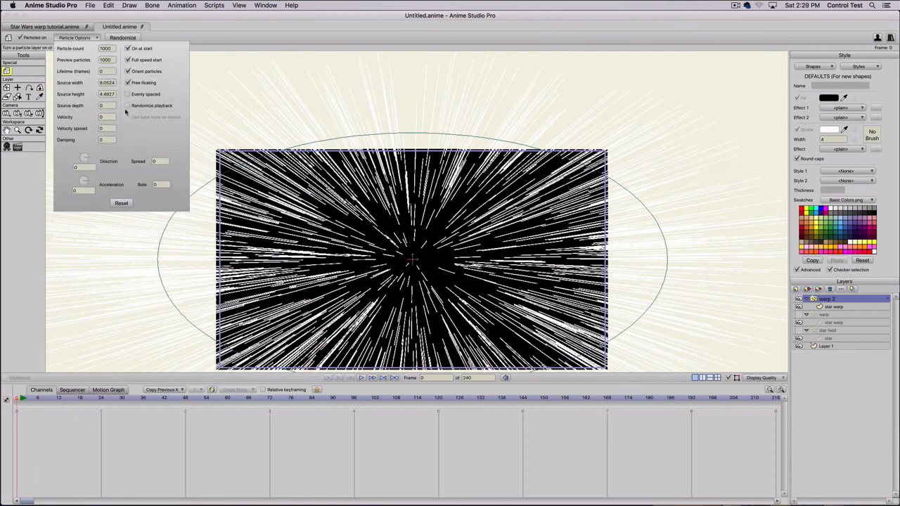
pyautogui.click(128, 106)
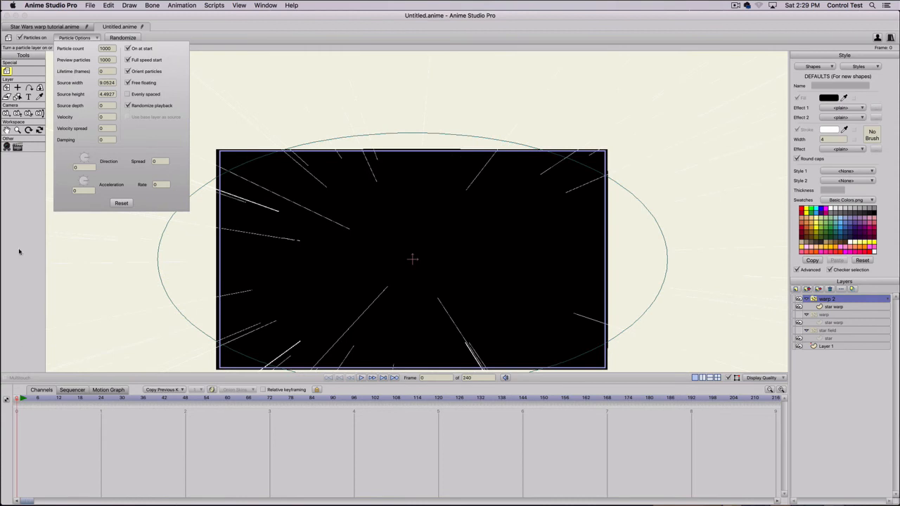
pyautogui.click(29, 402)
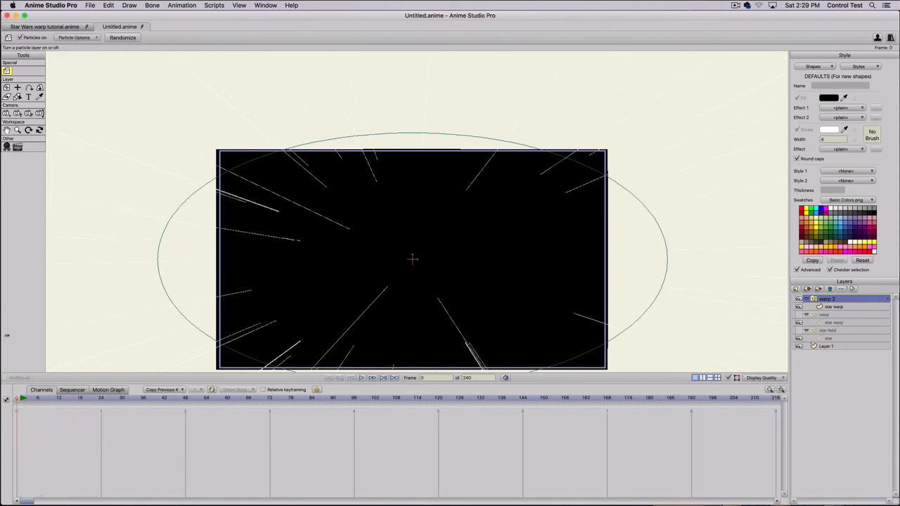
# - Set warp 2's particle lifetime to 25 frames and scrub through the animation
pyautogui.click(76, 37)
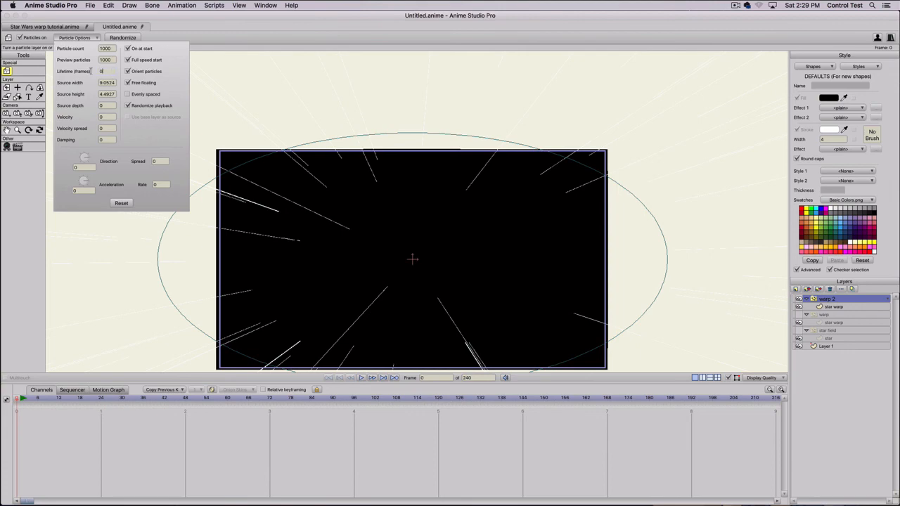
pyautogui.press('BackSpace')
pyautogui.write('2')
pyautogui.click(21, 399)
pyautogui.moveTo(73, 401); pyautogui.dragTo(14, 408)
# - Disable Randomize playback for warp 2's particles and play back the animation
pyautogui.click(88, 40)
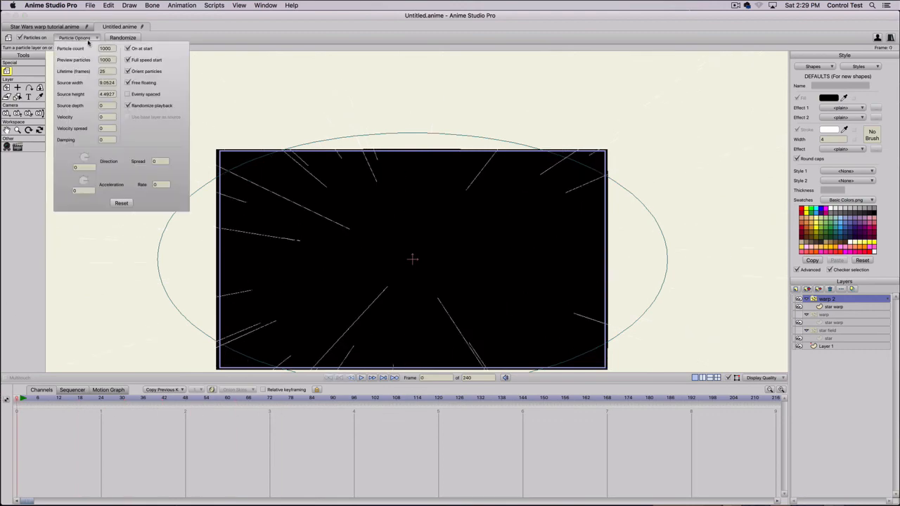
pyautogui.click(129, 106)
pyautogui.click(20, 400)
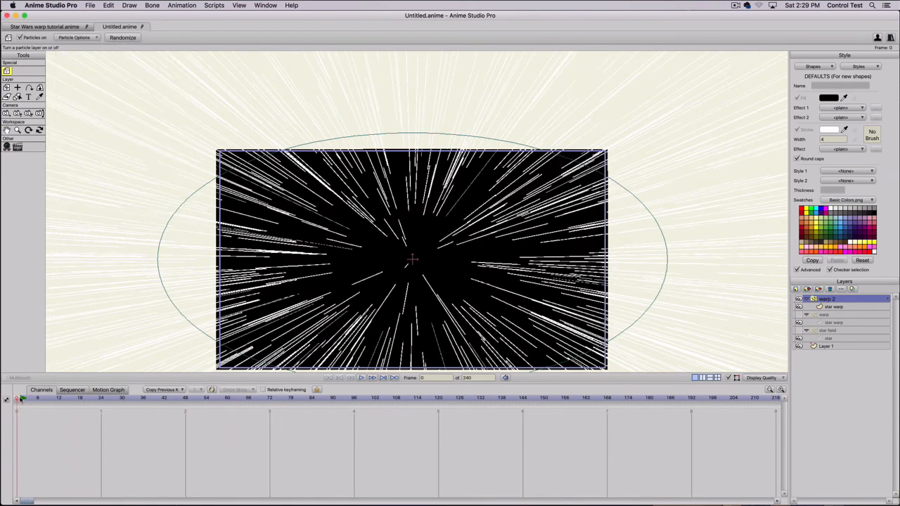
pyautogui.press('space')
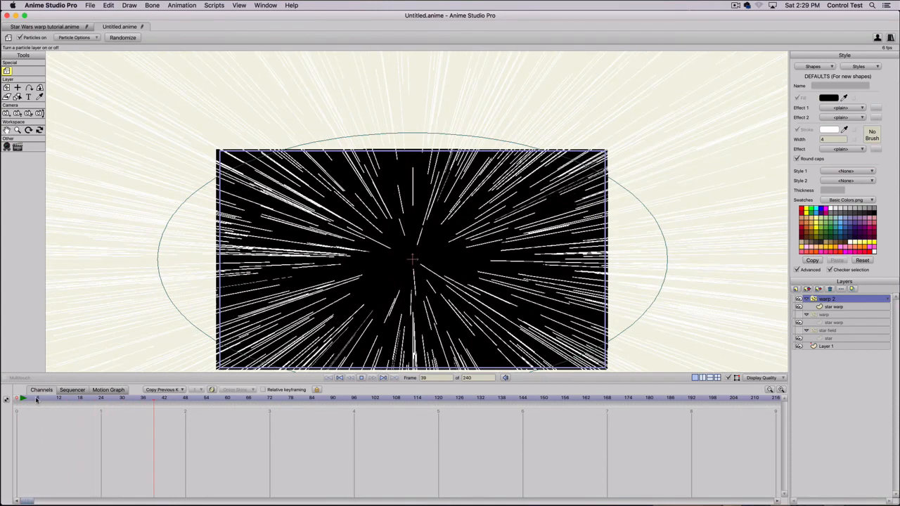
pyautogui.press('space')
# - Review warp 2's particle lifetime setting, play the animation, and return to frame 0
pyautogui.click(72, 38)
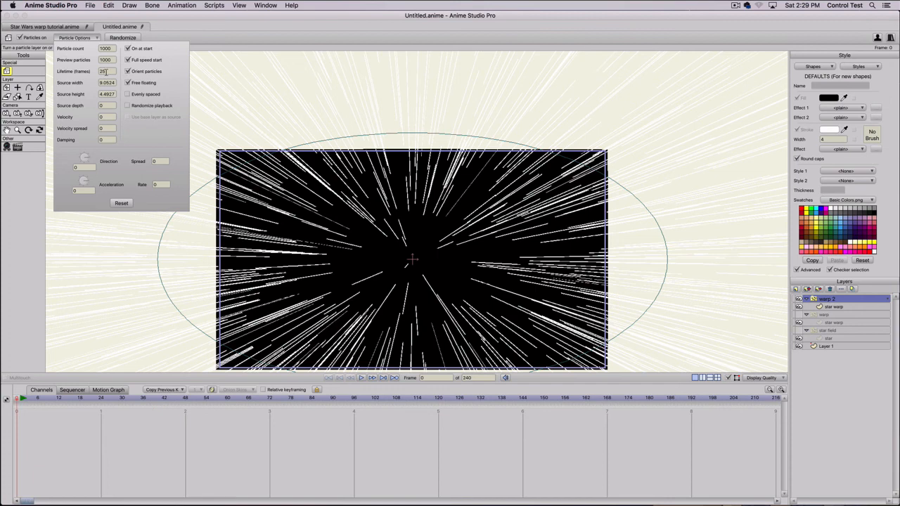
pyautogui.doubleClick(104, 71)
pyautogui.click(23, 399)
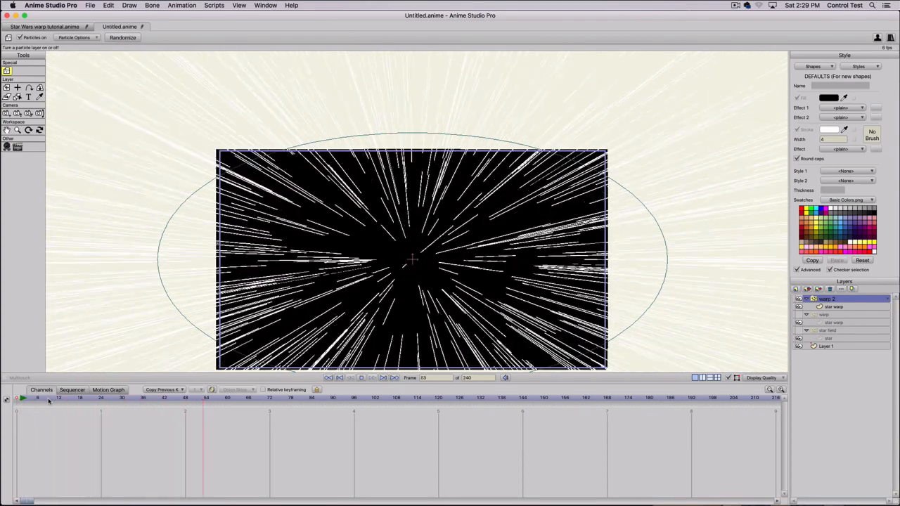
pyautogui.moveTo(48, 402); pyautogui.dragTo(4, 400)
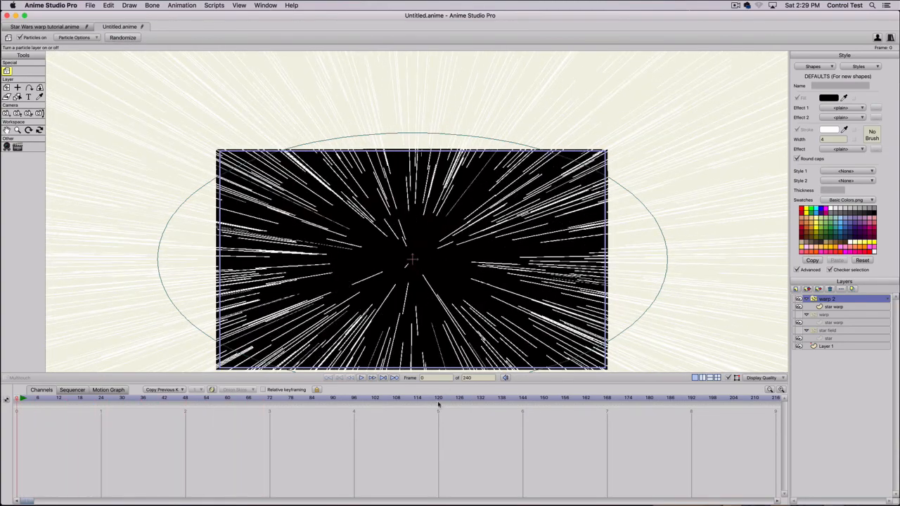
# - Rename the warp 2 particle layer to "continuous warp"
pyautogui.doubleClick(831, 307)
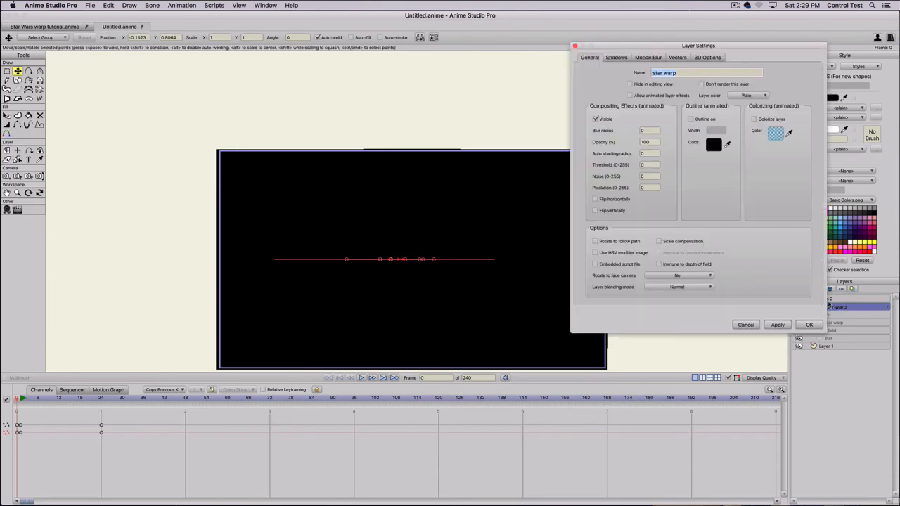
pyautogui.click(747, 324)
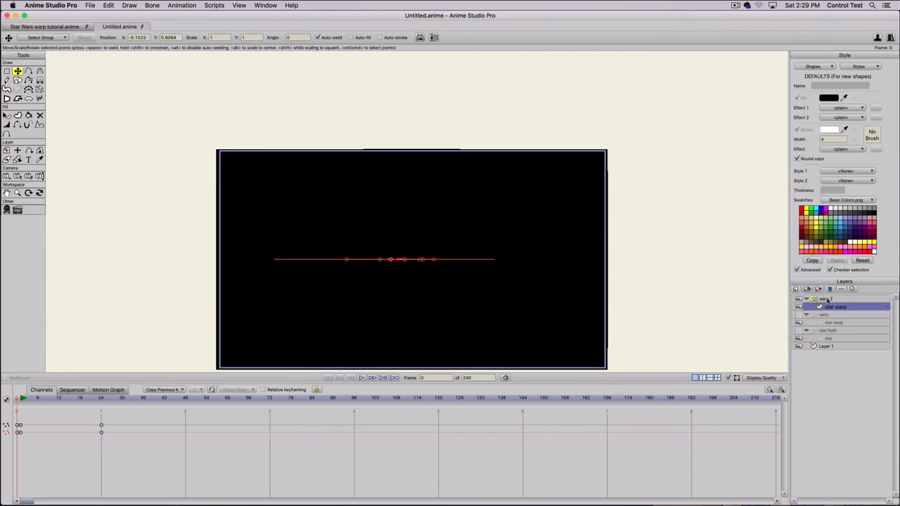
pyautogui.doubleClick(827, 300)
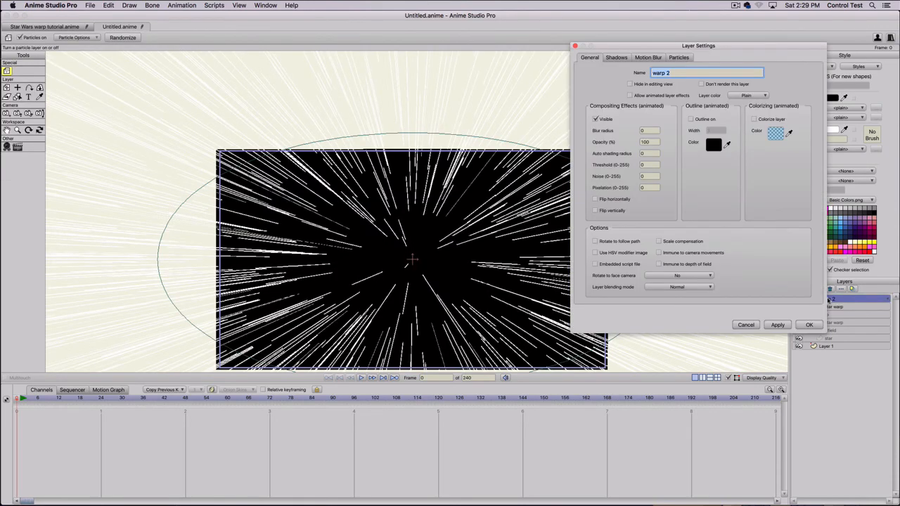
pyautogui.write('contin')
pyautogui.write('uous warp')
pyautogui.click(777, 326)
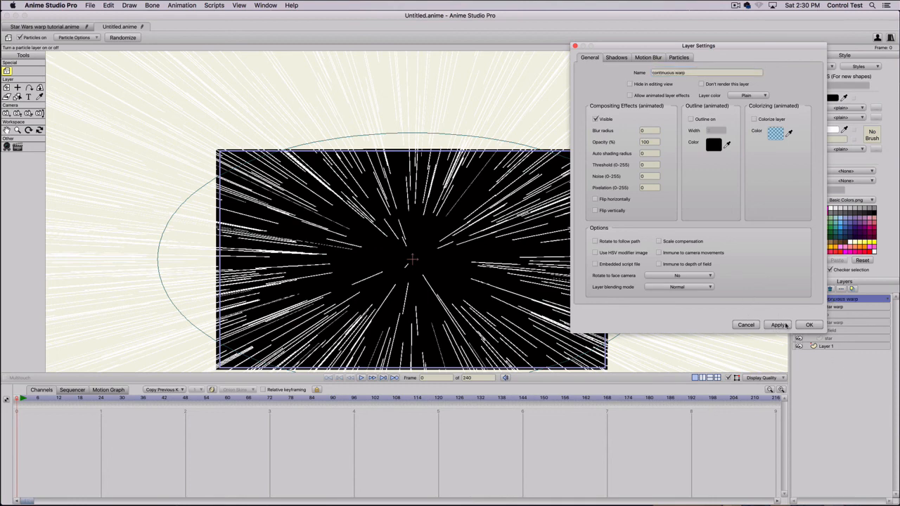
pyautogui.click(808, 325)
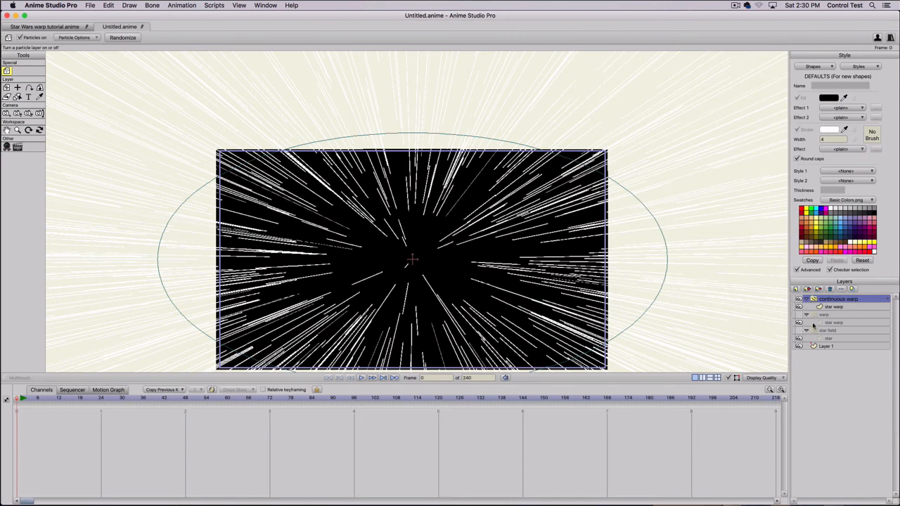
# - Hide the continuous warp layer, show the warp layer, and key warp's visibility off at frame 119
pyautogui.click(798, 315)
pyautogui.click(798, 299)
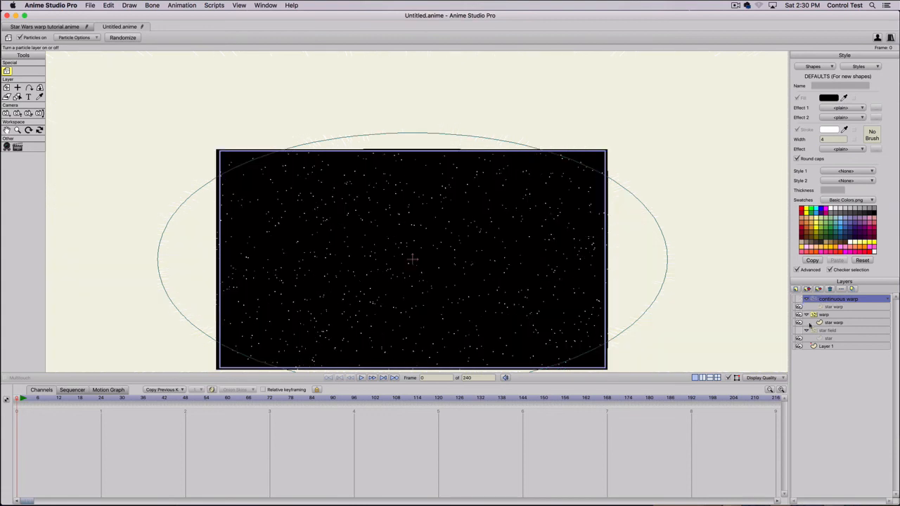
pyautogui.moveTo(91, 401)
pyautogui.mouseDown()
pyautogui.moveTo(467, 397)
pyautogui.moveTo(4, 398)
pyautogui.moveTo(434, 410)
pyautogui.mouseUp()
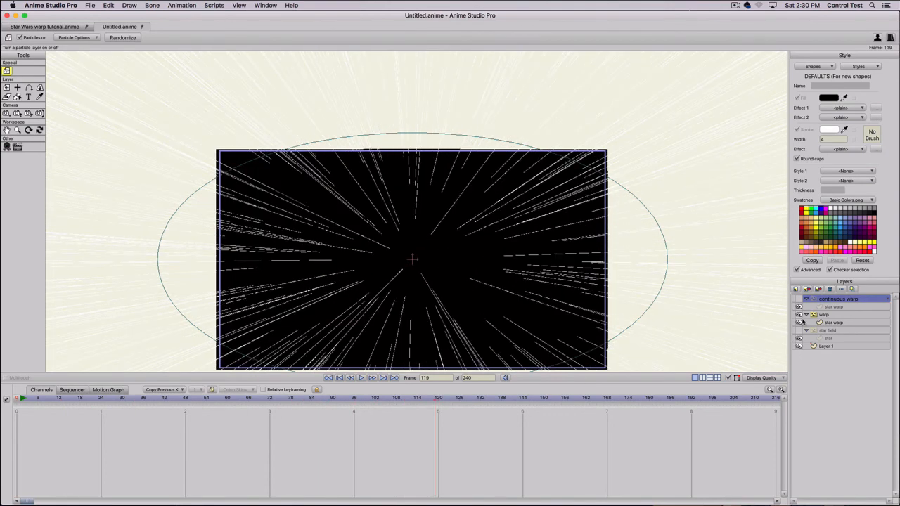
pyautogui.doubleClick(839, 316)
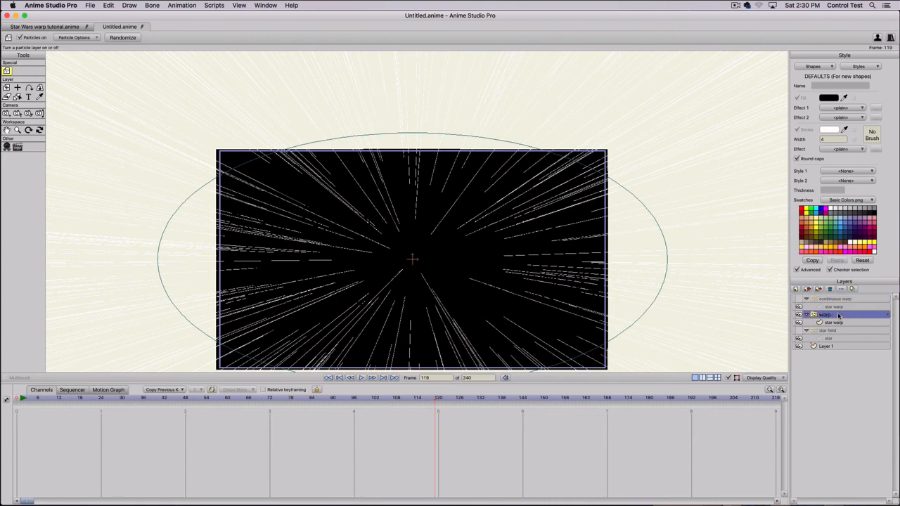
pyautogui.click(595, 118)
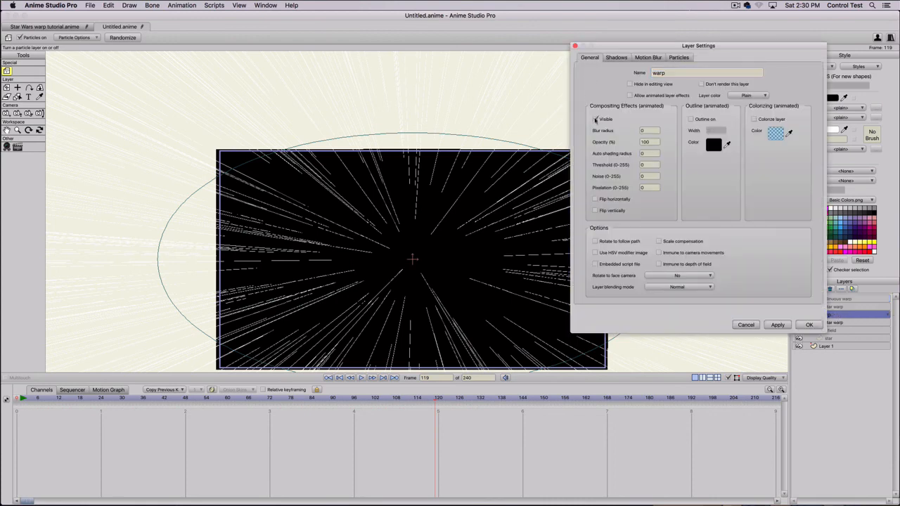
pyautogui.click(809, 325)
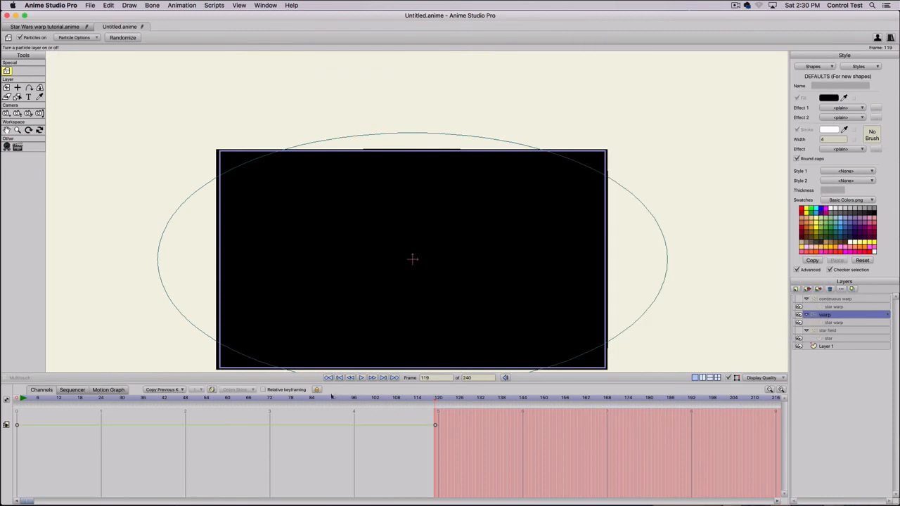
# - Show the continuous warp layer again and set its animated visibility to off at frame 0
pyautogui.moveTo(311, 399)
pyautogui.mouseDown()
pyautogui.moveTo(450, 408)
pyautogui.moveTo(436, 412)
pyautogui.mouseUp()
pyautogui.click(798, 300)
pyautogui.click(830, 300)
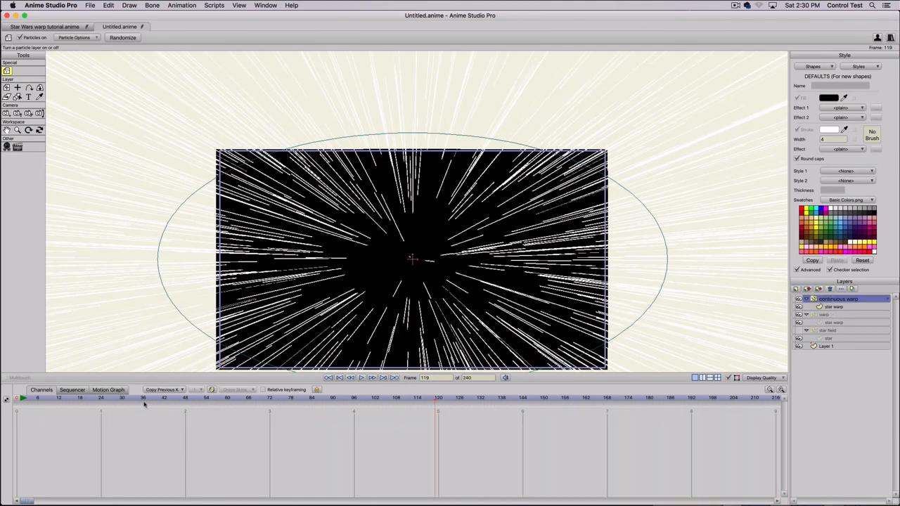
pyautogui.click(21, 398)
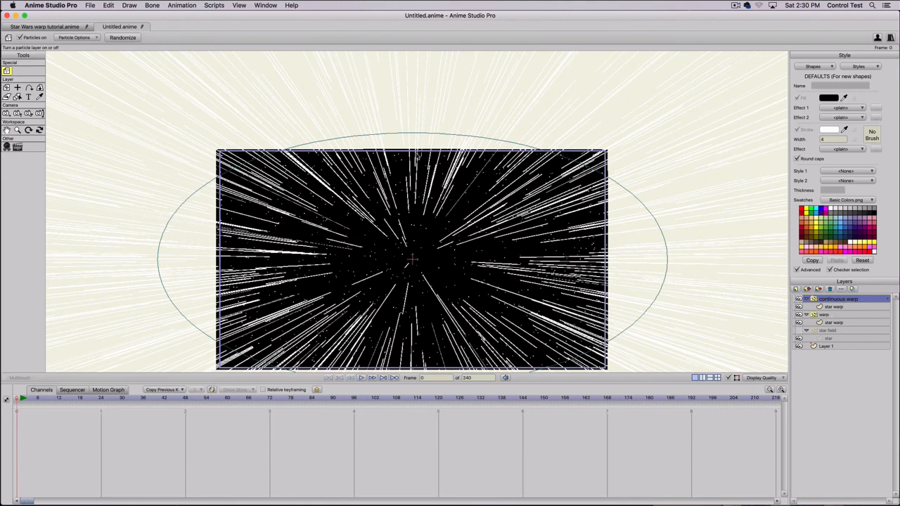
pyautogui.doubleClick(846, 301)
pyautogui.click(595, 120)
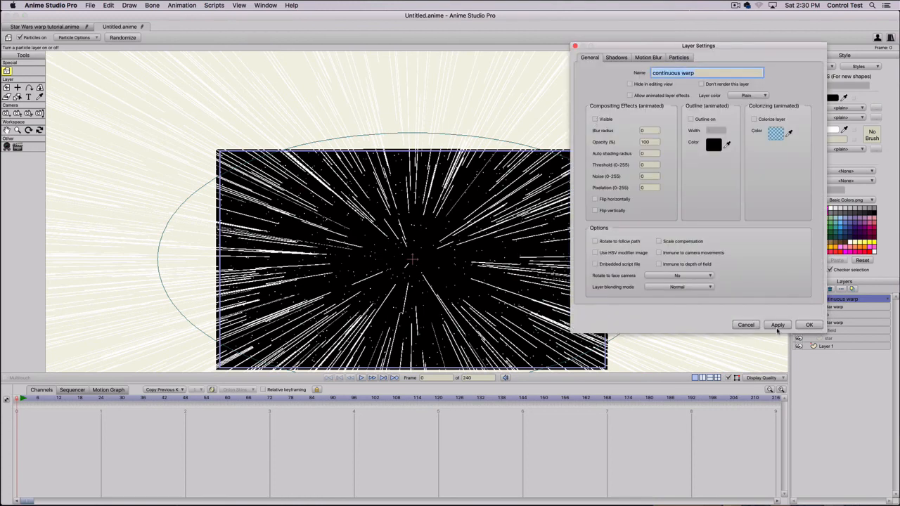
pyautogui.click(778, 325)
pyautogui.click(810, 326)
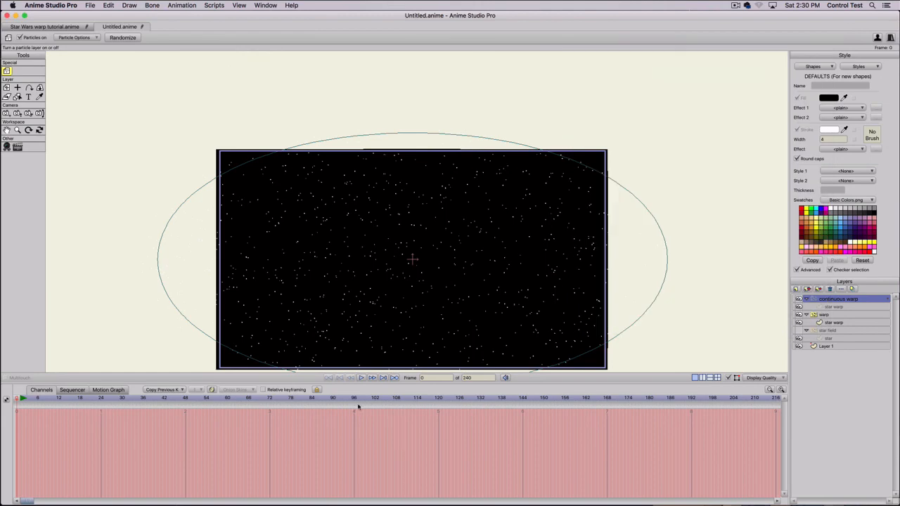
# - Key the continuous warp layer's visibility on at frame 118
pyautogui.click(379, 398)
pyautogui.moveTo(408, 399); pyautogui.dragTo(433, 399)
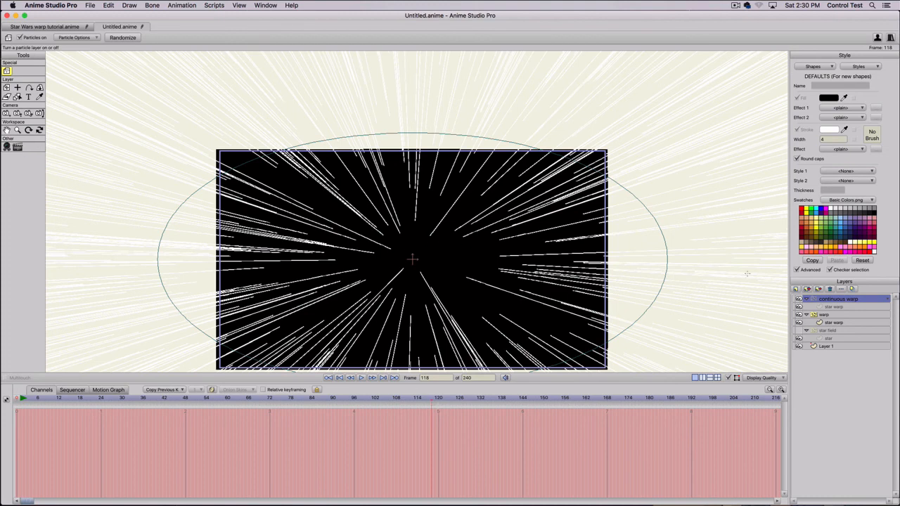
pyautogui.doubleClick(858, 300)
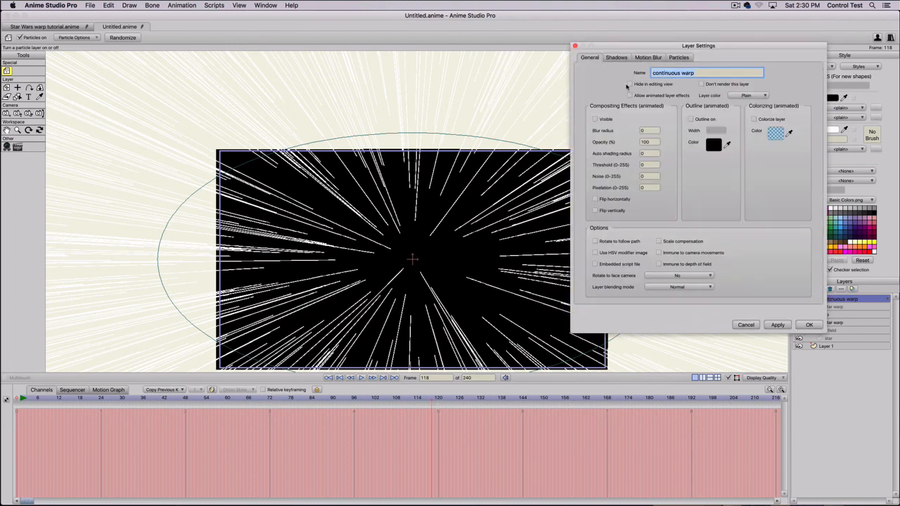
pyautogui.click(777, 325)
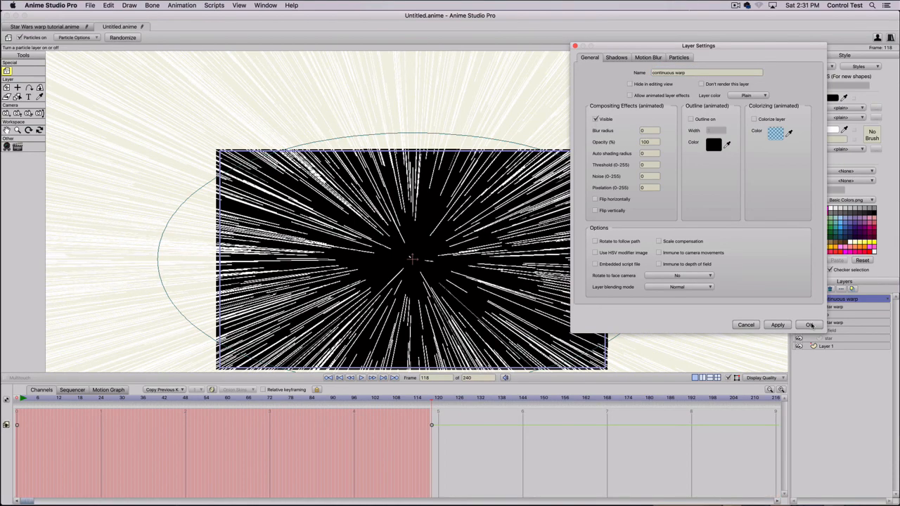
pyautogui.click(809, 325)
# - Play back the handover from warp to continuous warp from the start, and return to frame 0
pyautogui.click(24, 398)
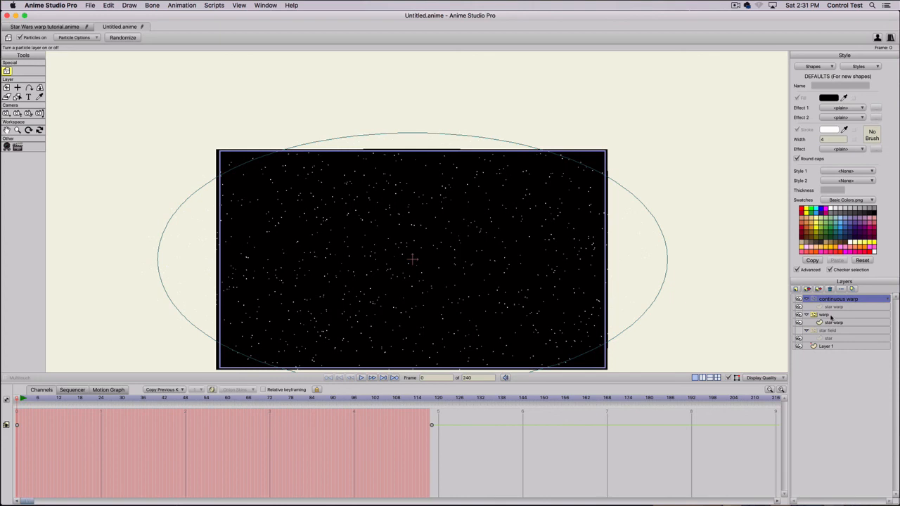
pyautogui.press('space')
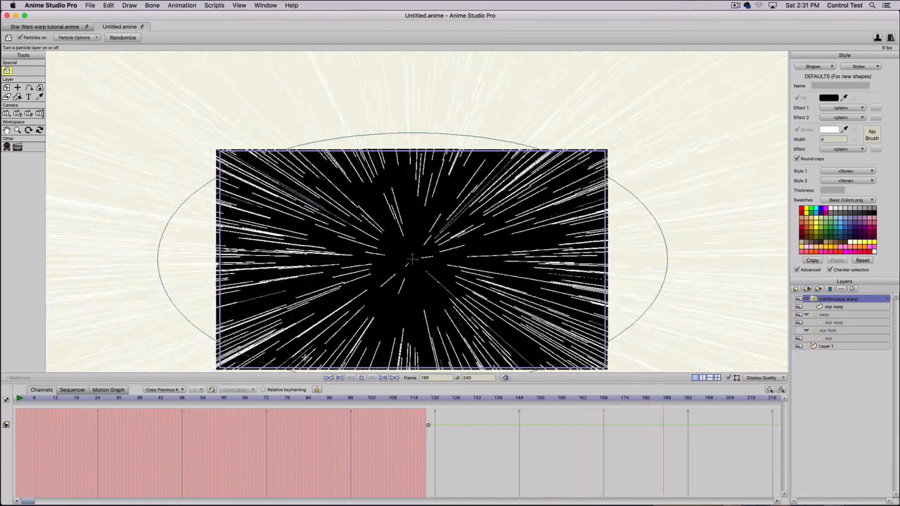
pyautogui.press('space')
pyautogui.moveTo(70, 400); pyautogui.dragTo(16, 399)
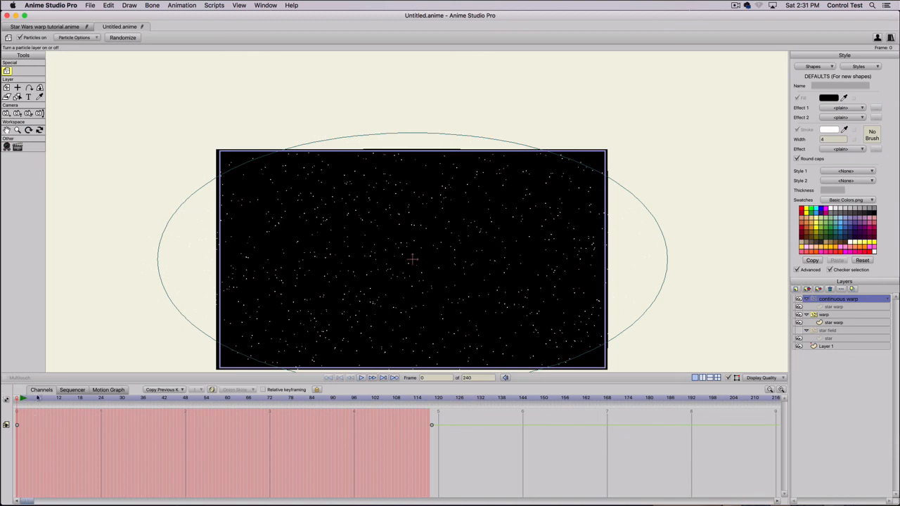
# - Switch to the Star Wars warp tutorial document and examine the full cockpit scene and the Cockpit group's layers
pyautogui.click(46, 27)
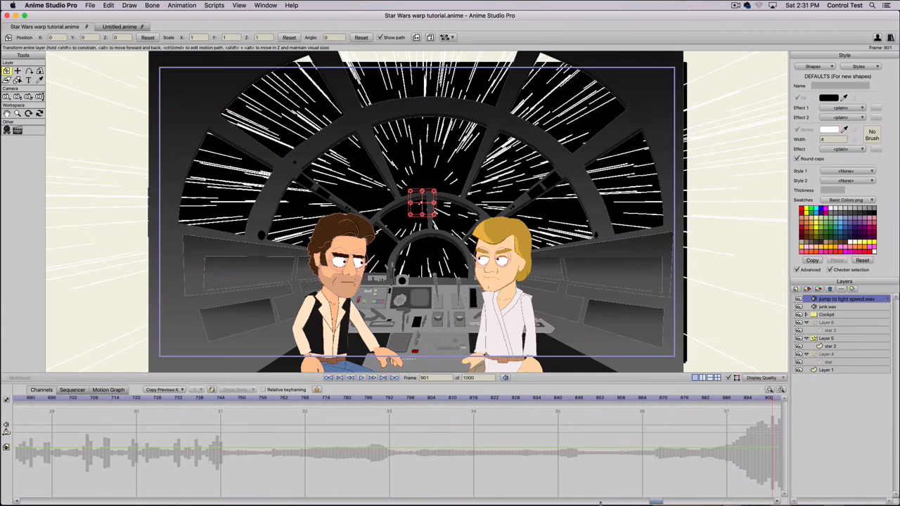
pyautogui.moveTo(656, 502); pyautogui.dragTo(27, 503)
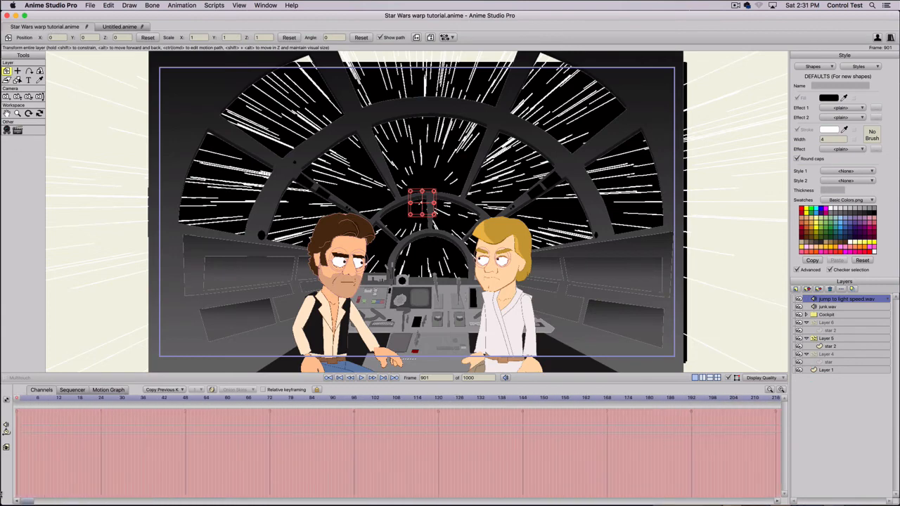
pyautogui.scroll(-5, 223, 299)
pyautogui.scroll(5, 331, 306)
pyautogui.scroll(-2, 361, 298)
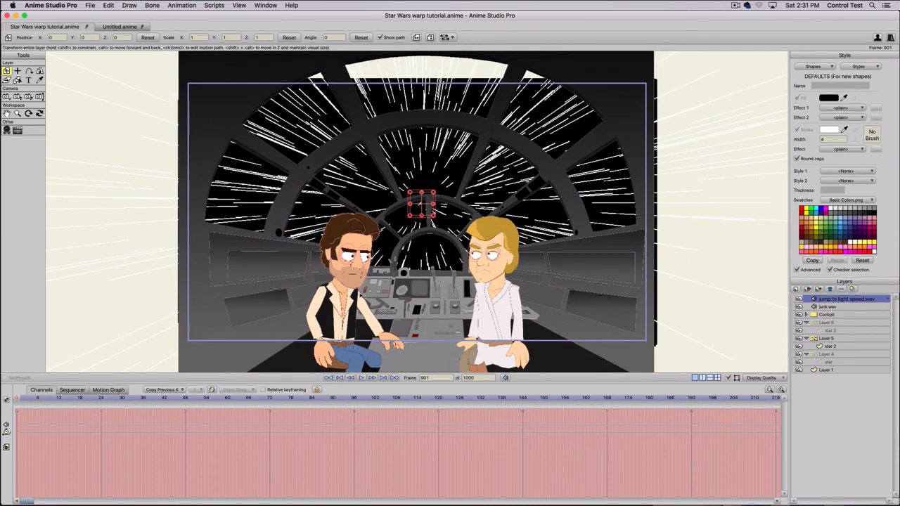
pyautogui.scroll(-2, 357, 297)
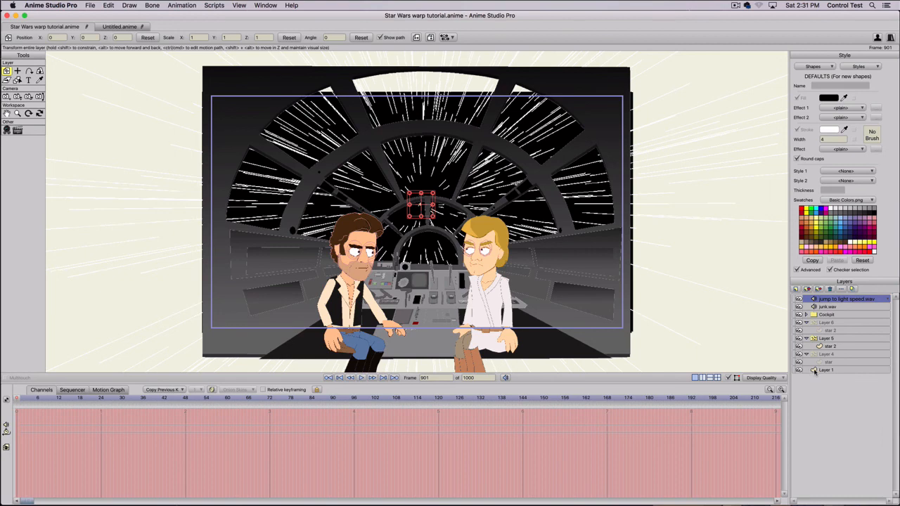
pyautogui.click(806, 315)
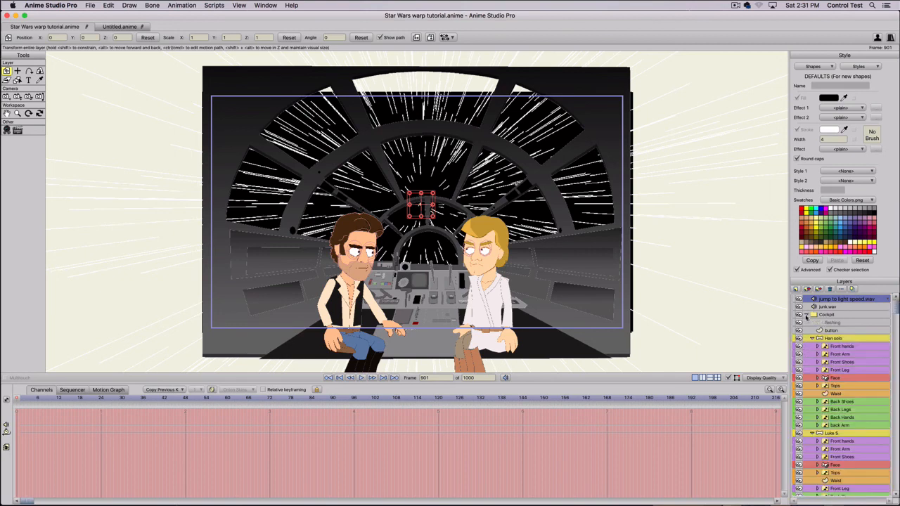
pyautogui.click(807, 315)
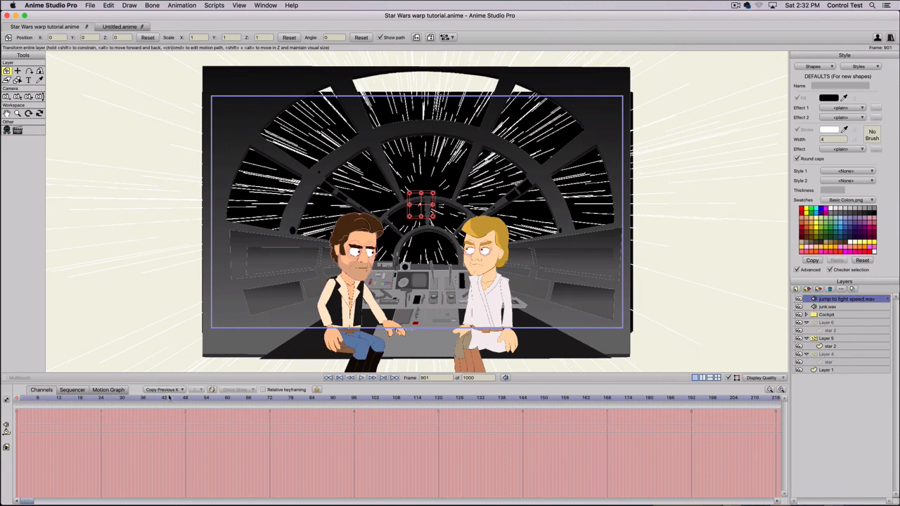
# - Widen the timeline range and scrub the cockpit scene from frame 58 to frame 671
pyautogui.click(199, 399)
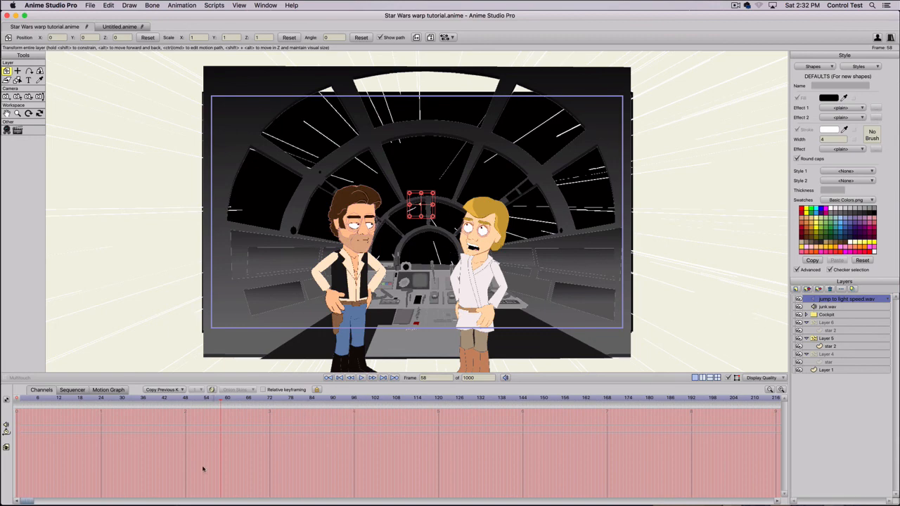
pyautogui.click(768, 391)
pyautogui.click(769, 390)
pyautogui.click(769, 390)
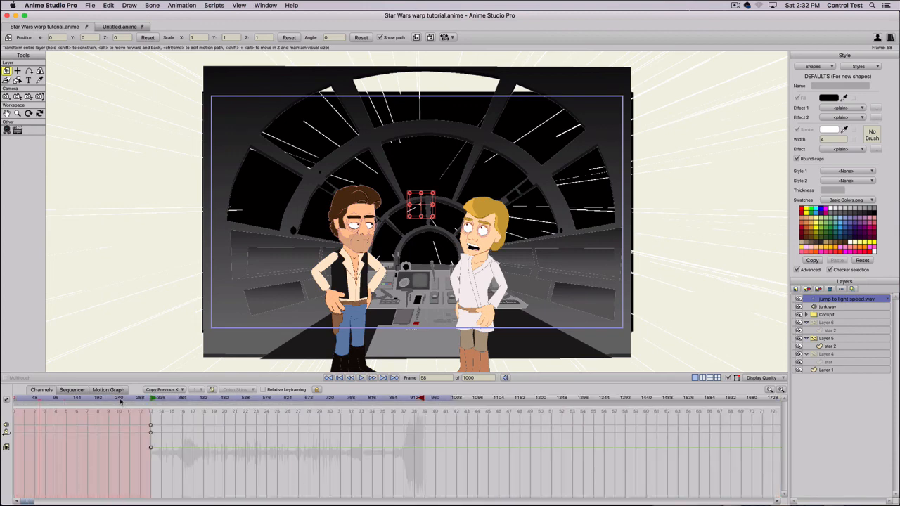
pyautogui.moveTo(121, 401); pyautogui.dragTo(309, 401)
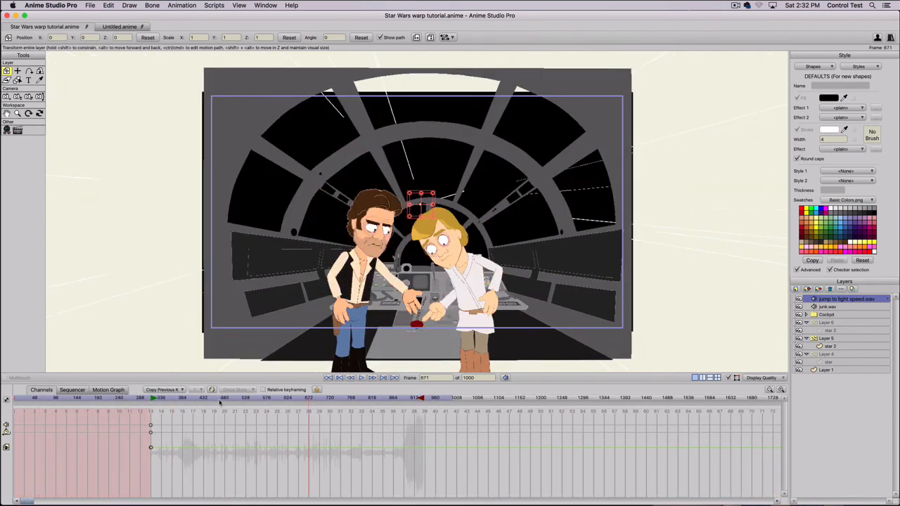